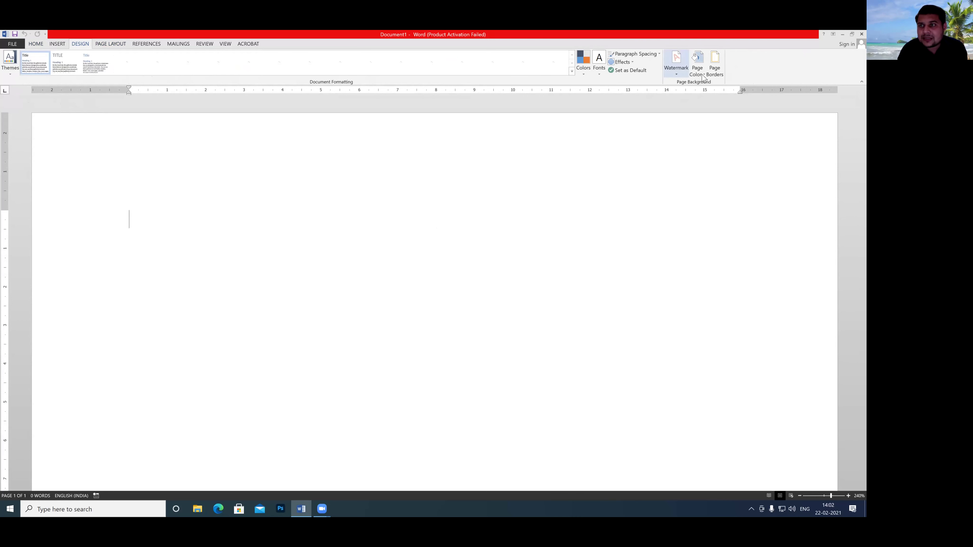
# Step: Fill the blank document with sample paragraphs using =rand() and return to its beginning
pyautogui.click(101, 45)
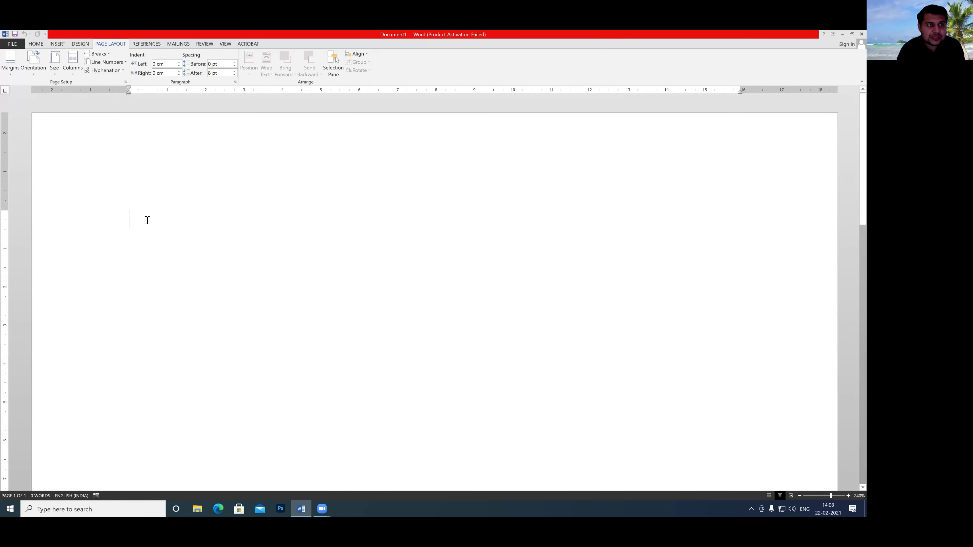
pyautogui.write('=rand(')
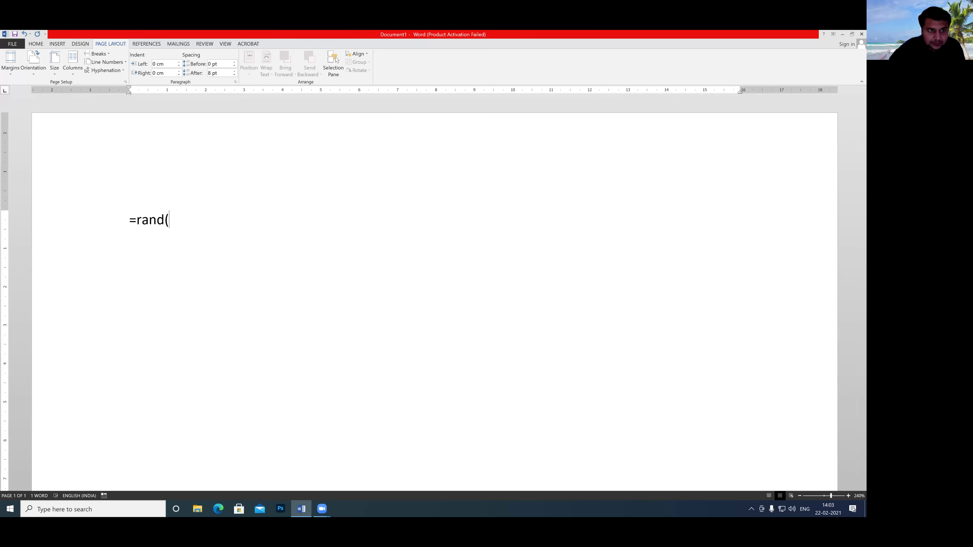
pyautogui.write(')')
pyautogui.press('Return')
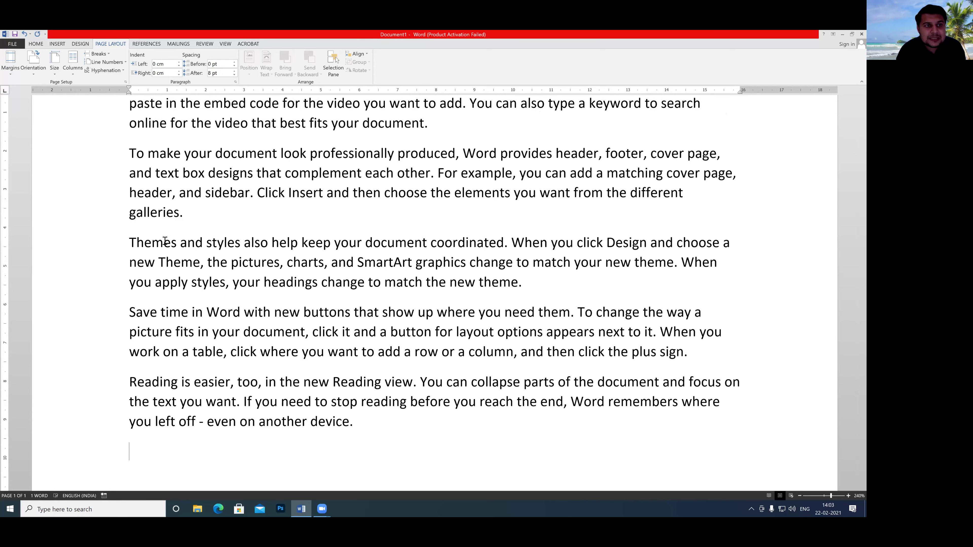
pyautogui.scroll(3, 175, 236)
pyautogui.scroll(-10, 174, 236)
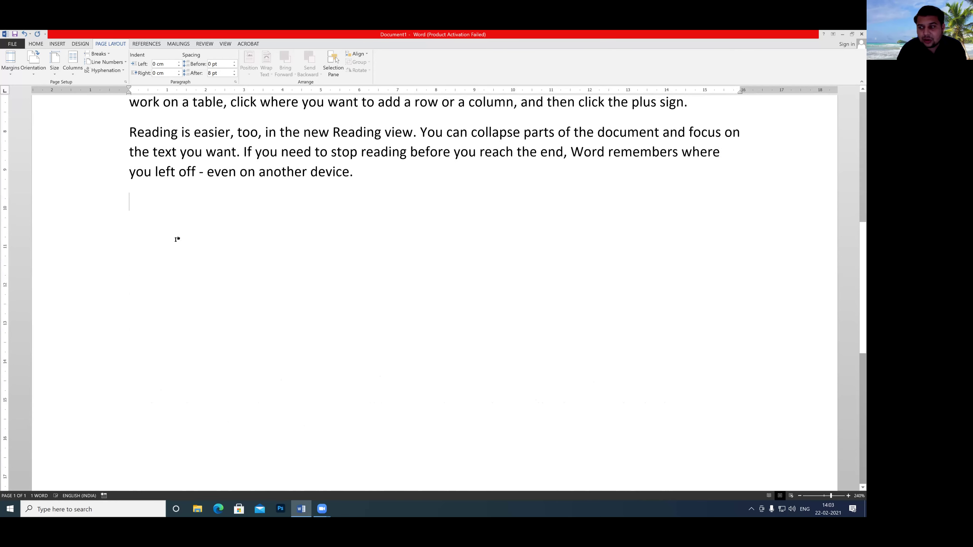
pyautogui.scroll(9, 175, 238)
pyautogui.scroll(1, 175, 239)
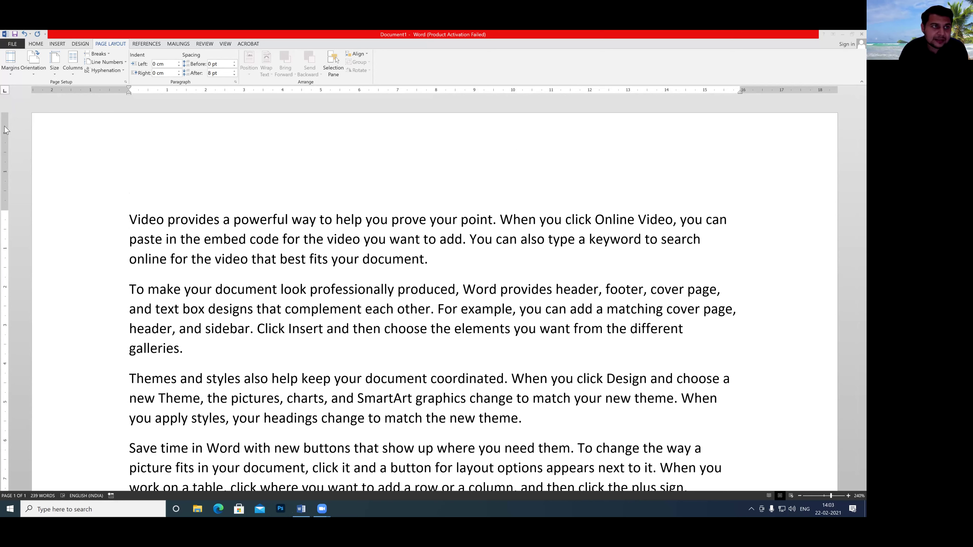
# Step: Look through the preset paper sizes from Letter to A5, then bring up the detailed paper size settings
pyautogui.click(54, 63)
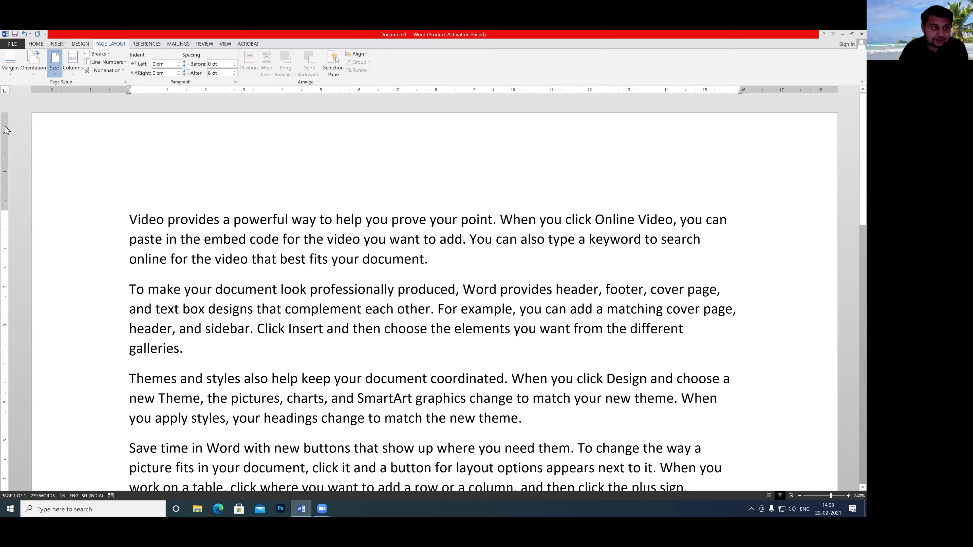
pyautogui.click(54, 73)
pyautogui.click(55, 73)
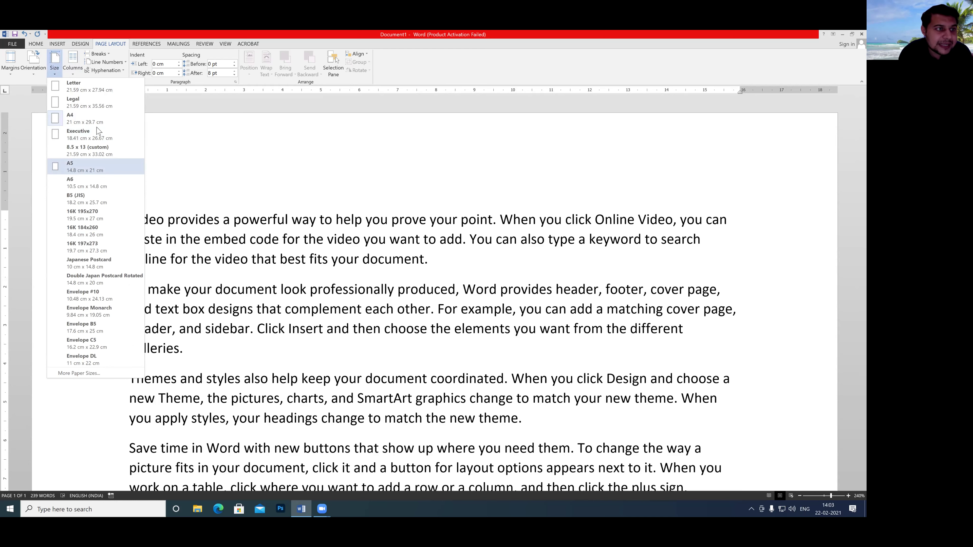
pyautogui.press('Up')
pyautogui.press('Up')
pyautogui.press('Up')
pyautogui.press('Up')
pyautogui.press('Up')
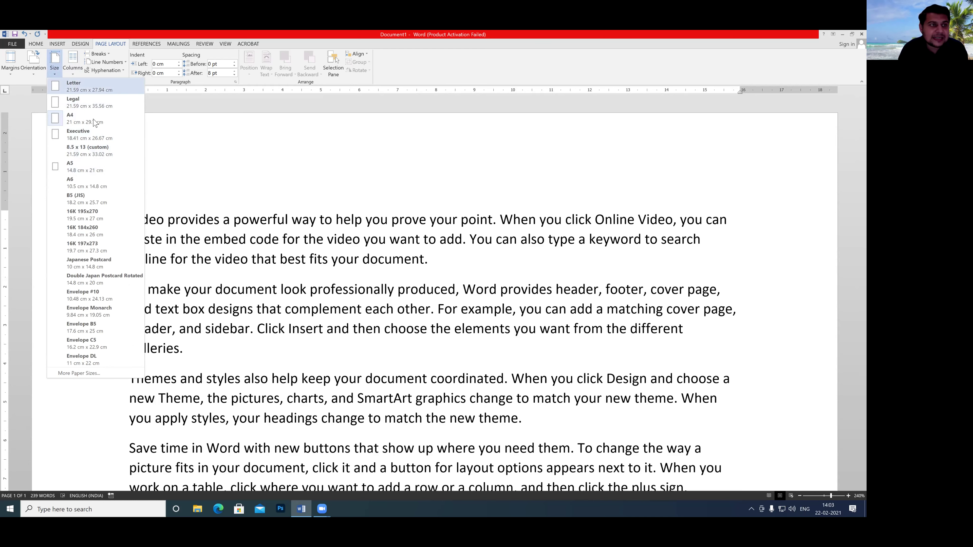
pyautogui.press('Down')
pyautogui.press('Down')
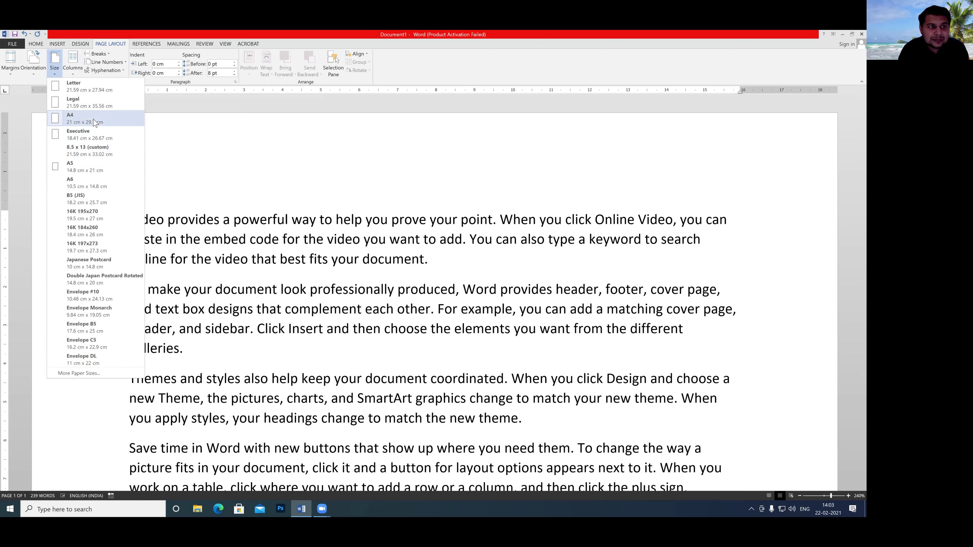
pyautogui.press('Down')
pyautogui.press('Up')
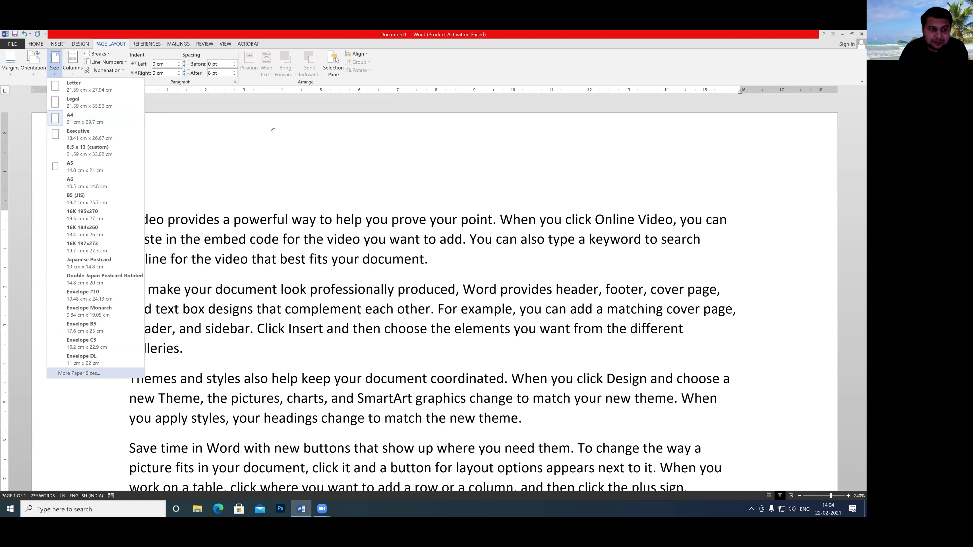
pyautogui.press('Escape')
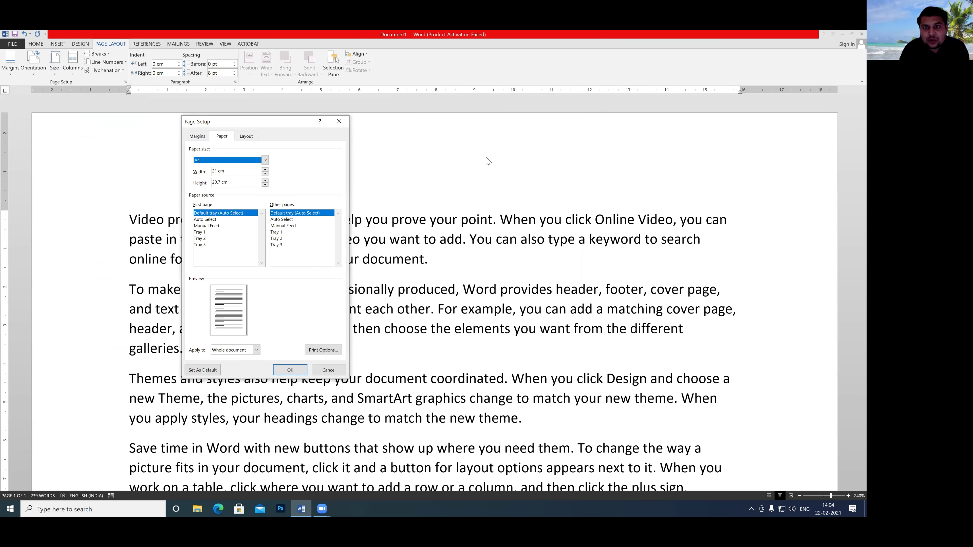
# Step: Try a custom paper size of 20.7 cm width and 29.7 cm height for the whole document
pyautogui.moveTo(189, 166); pyautogui.dragTo(284, 192)
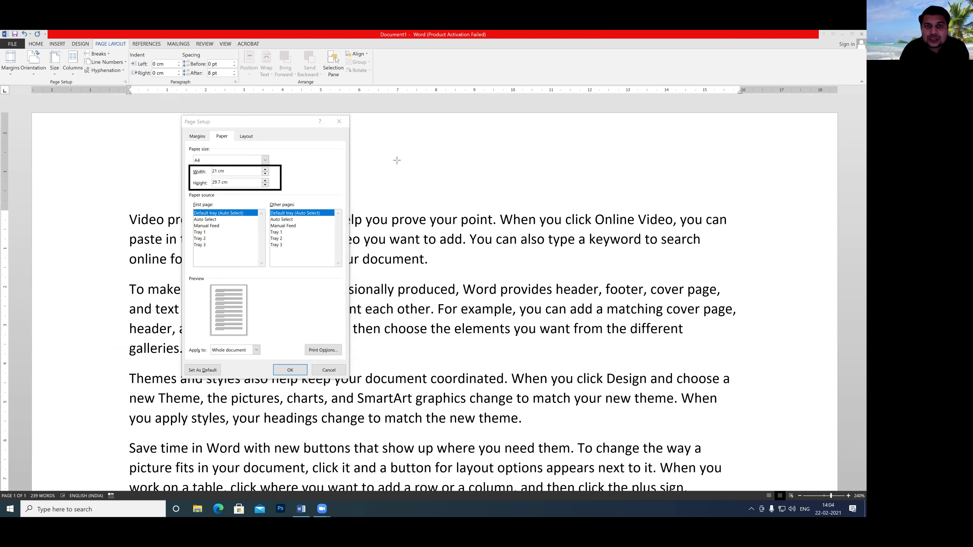
pyautogui.click(217, 173)
pyautogui.click(265, 170)
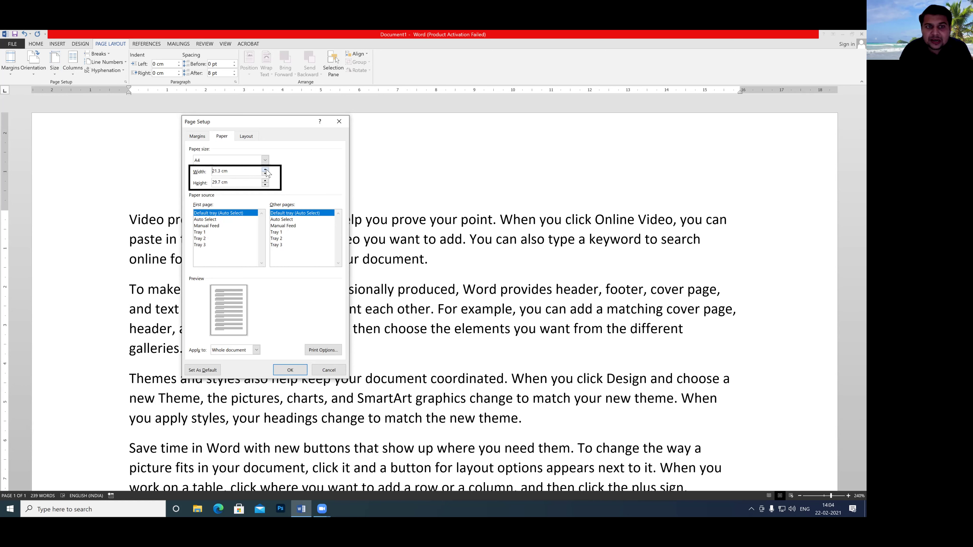
pyautogui.click(265, 174)
pyautogui.click(265, 174)
pyautogui.click(265, 174)
pyautogui.click(265, 173)
pyautogui.click(265, 174)
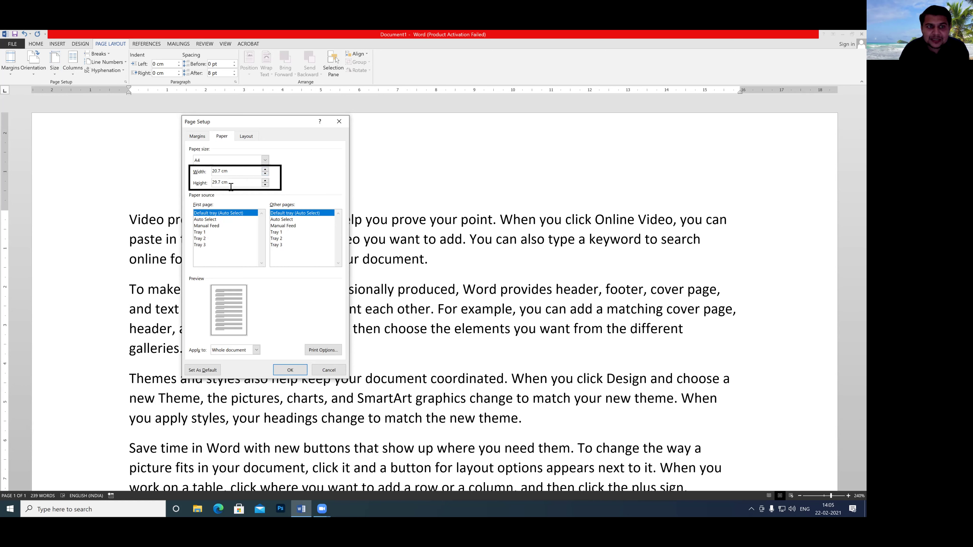
pyautogui.click(265, 185)
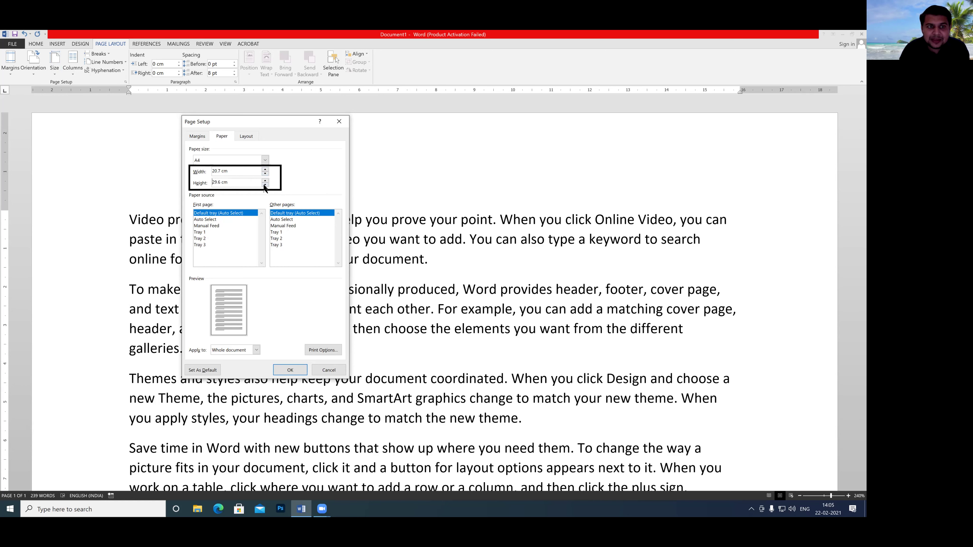
pyautogui.click(266, 180)
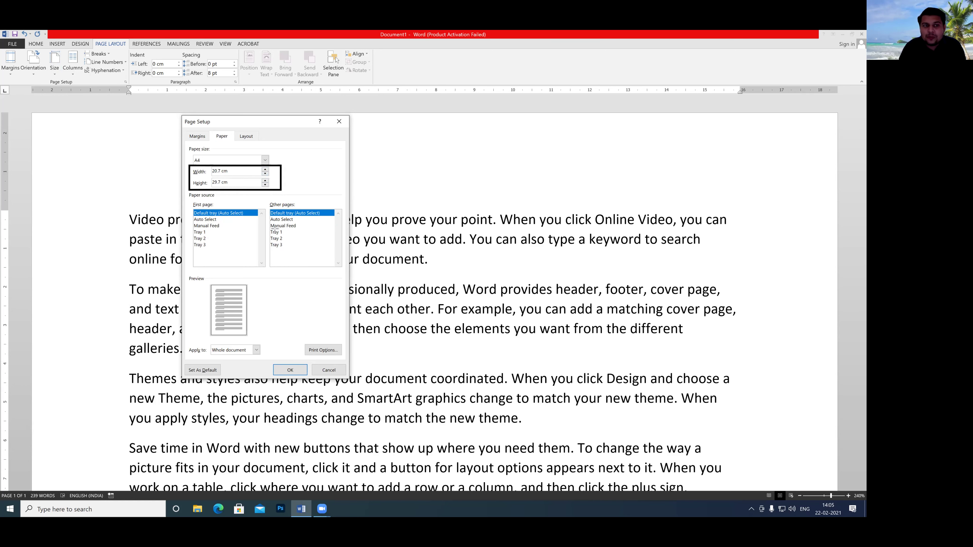
# Step: Try Tray 1, Tray 2 and Tray 3 as the first-page paper source, restore the default tray and discard the page setup
pyautogui.moveTo(186, 200); pyautogui.dragTo(268, 270)
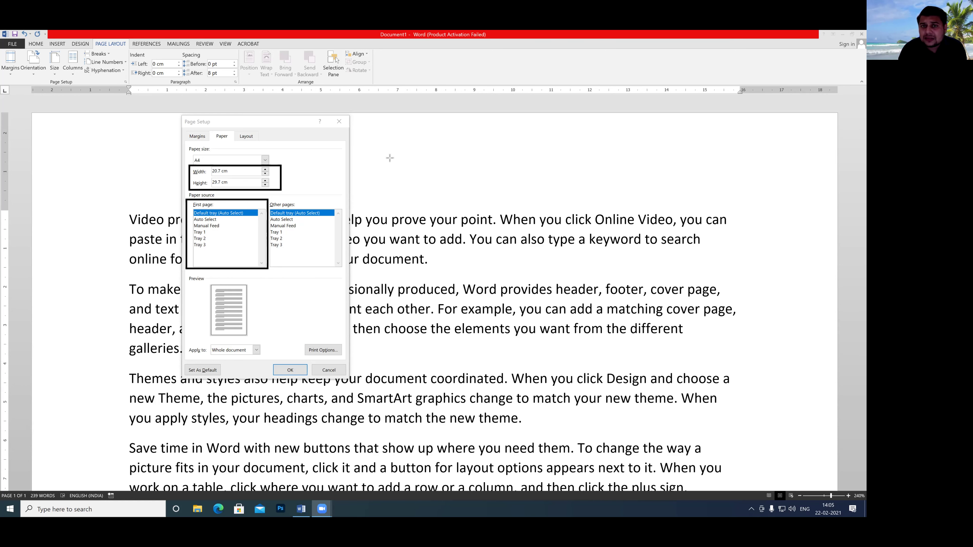
pyautogui.click(199, 234)
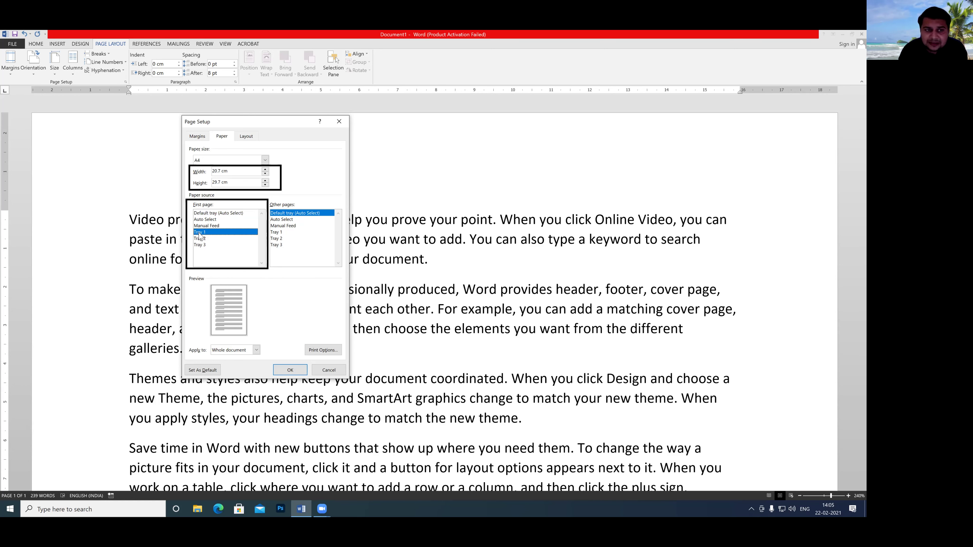
pyautogui.click(197, 239)
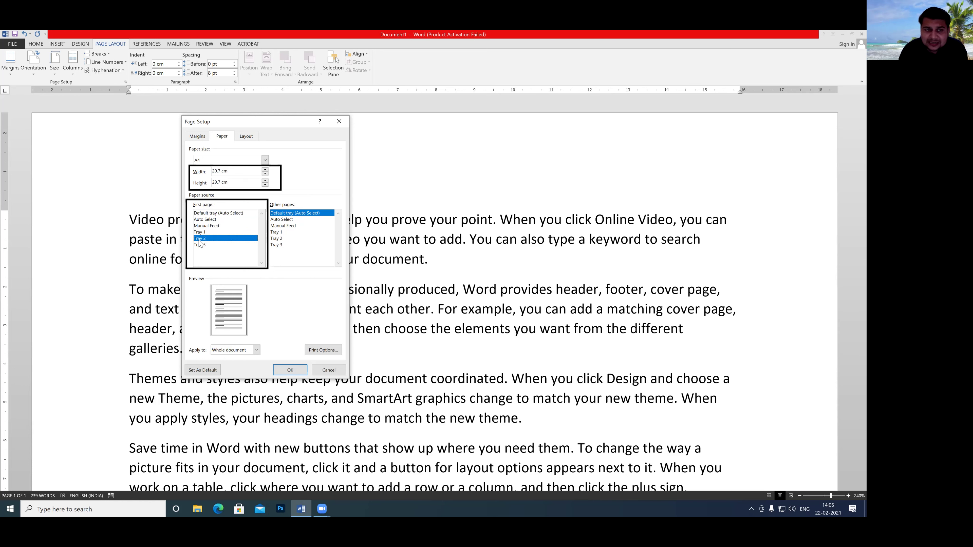
pyautogui.click(202, 245)
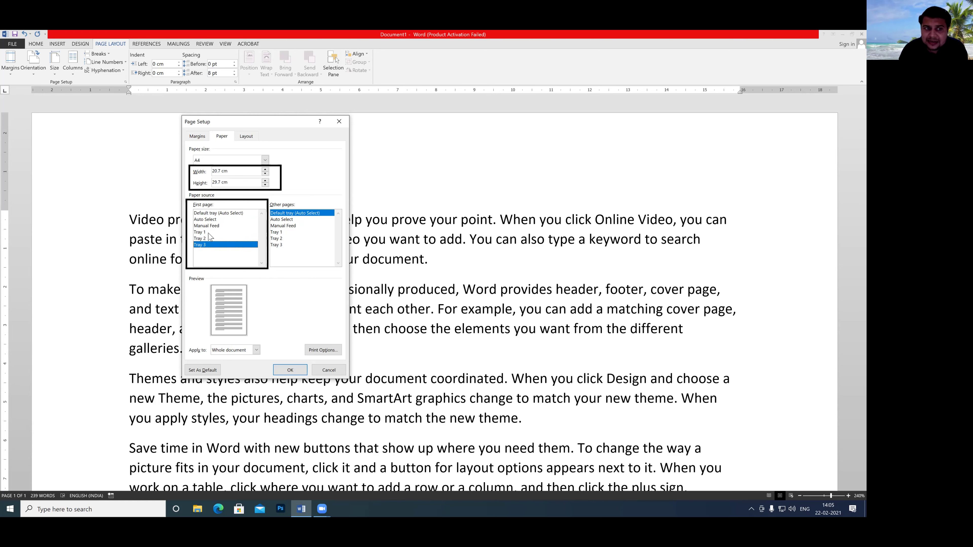
pyautogui.click(218, 213)
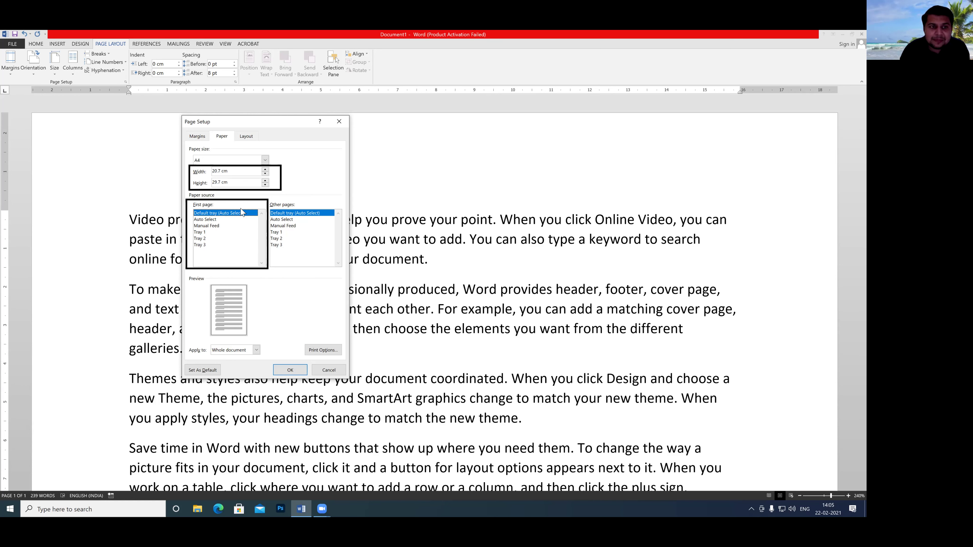
pyautogui.click(328, 371)
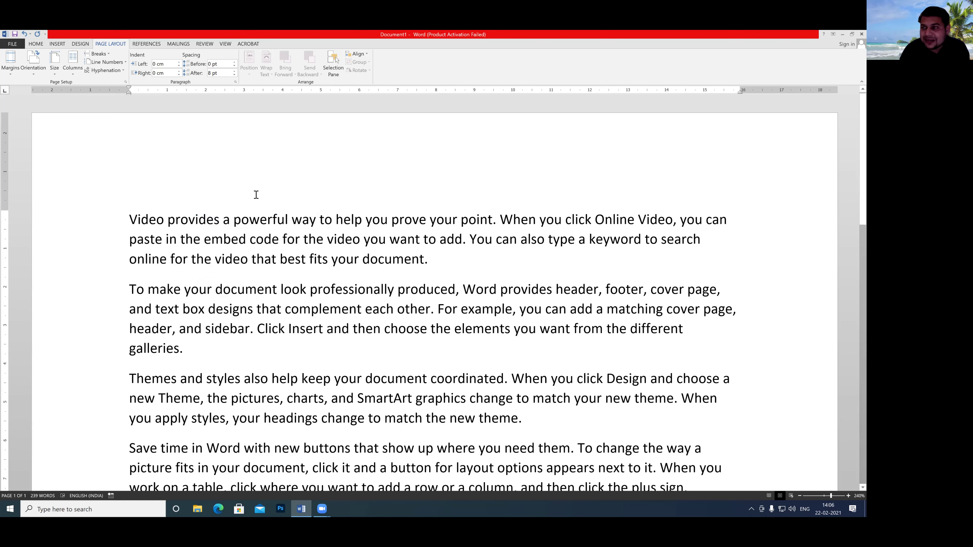
# Step: Open the print preview and outline the text block and surrounding margins with temporary rectangle annotations
pyautogui.click(9, 44)
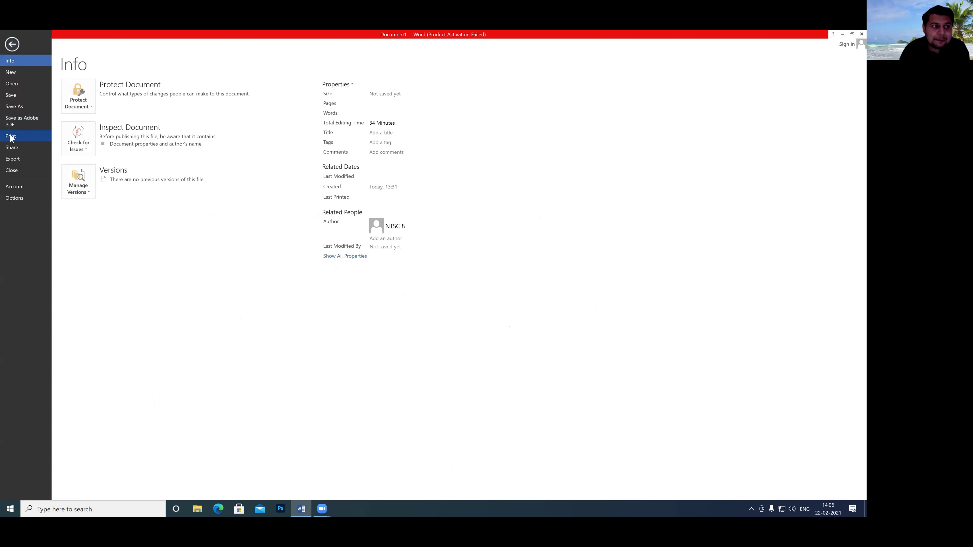
pyautogui.click(10, 137)
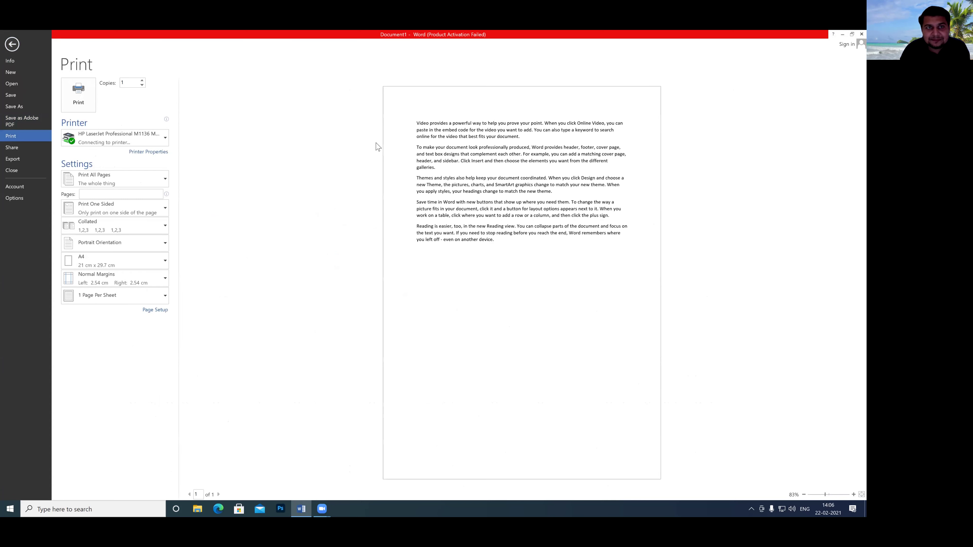
pyautogui.moveTo(414, 110); pyautogui.dragTo(613, 267)
pyautogui.moveTo(640, 273); pyautogui.dragTo(640, 273)
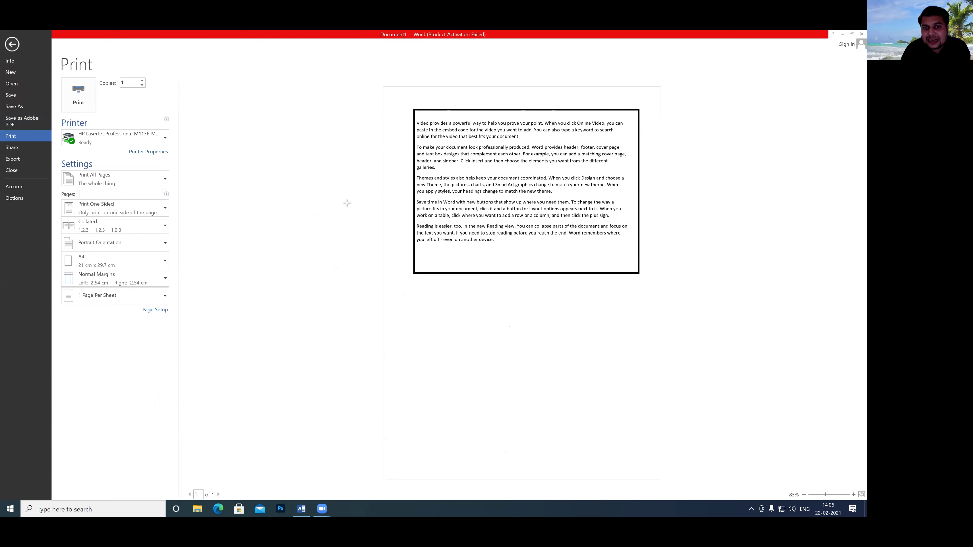
pyautogui.moveTo(383, 178); pyautogui.dragTo(417, 188)
pyautogui.moveTo(488, 89); pyautogui.dragTo(496, 106)
pyautogui.moveTo(642, 168); pyautogui.dragTo(660, 185)
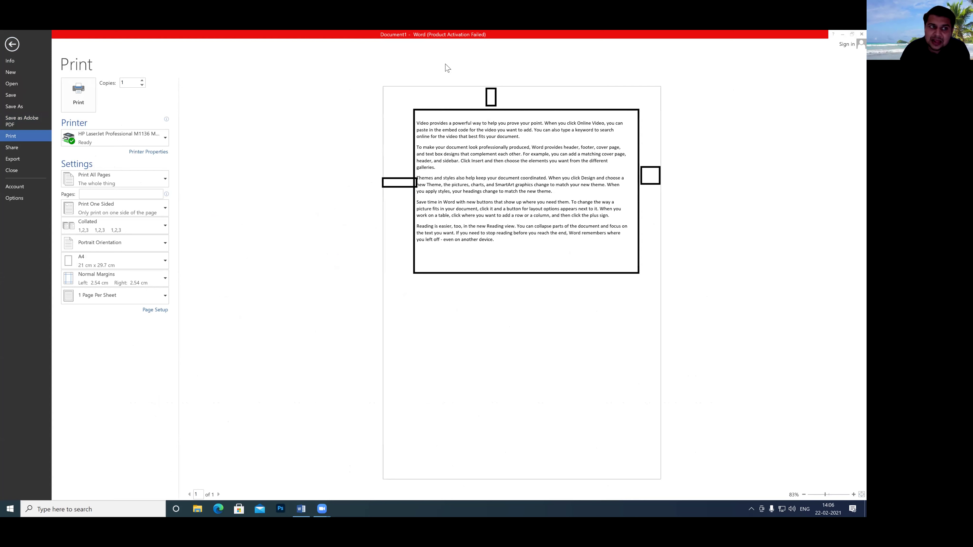
pyautogui.press('e')
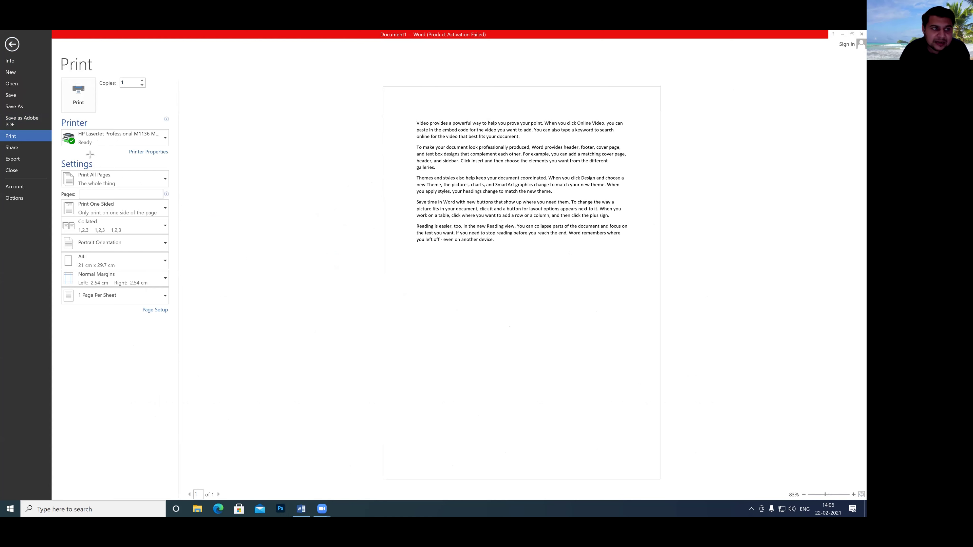
# Step: Point out the print command, copies count and printer selector with temporary arrows, and view the list of available printers
pyautogui.moveTo(77, 167)
pyautogui.mouseDown()
pyautogui.moveTo(77, 117)
pyautogui.moveTo(93, 117)
pyautogui.mouseUp()
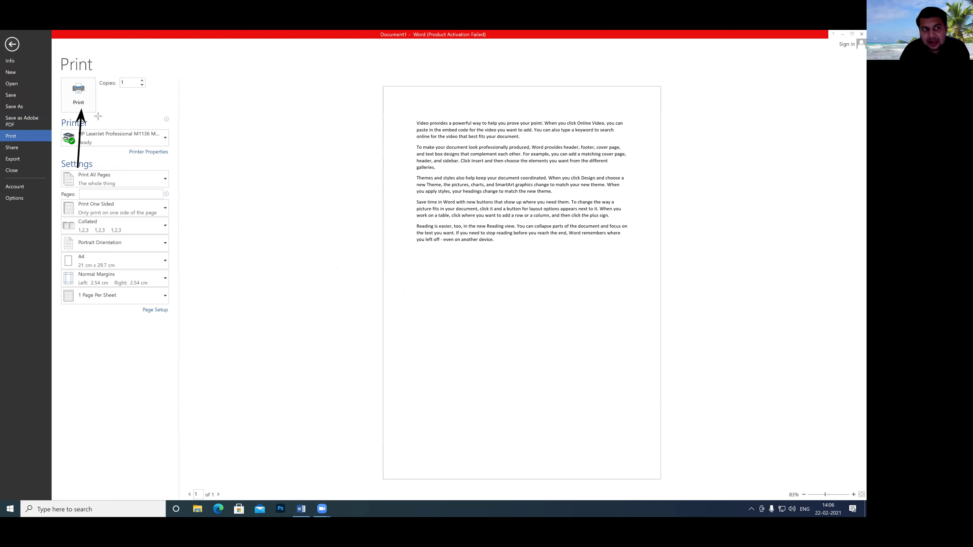
pyautogui.moveTo(197, 143); pyautogui.dragTo(145, 87)
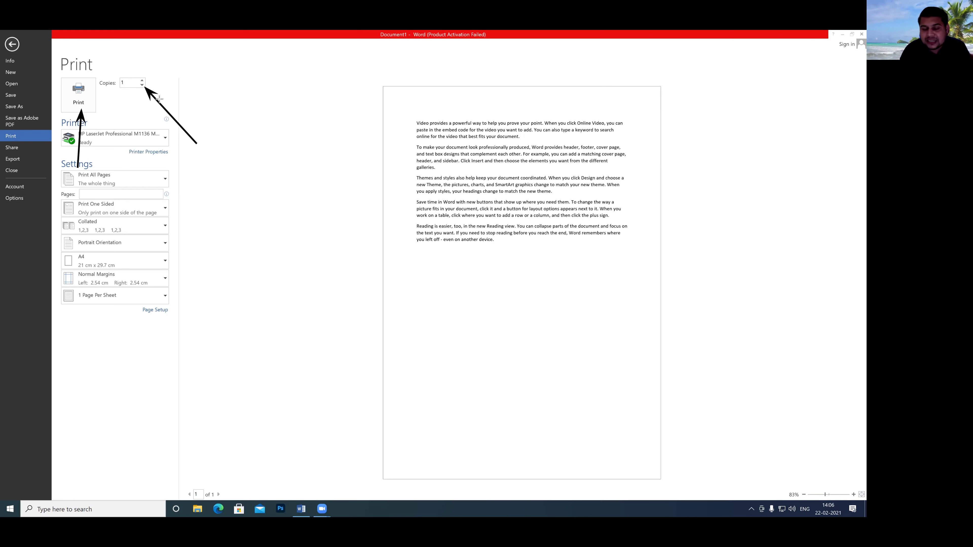
pyautogui.moveTo(208, 184); pyautogui.dragTo(167, 141)
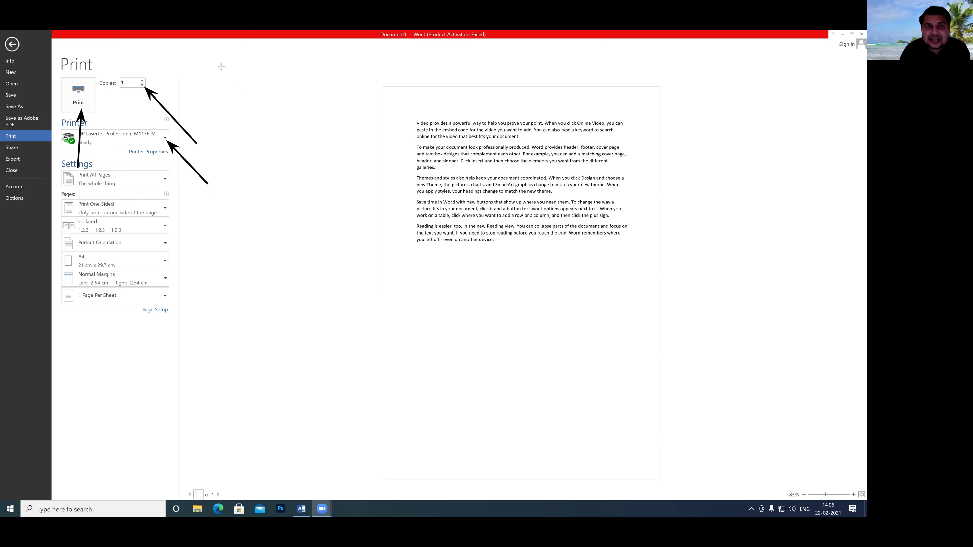
pyautogui.press('Escape')
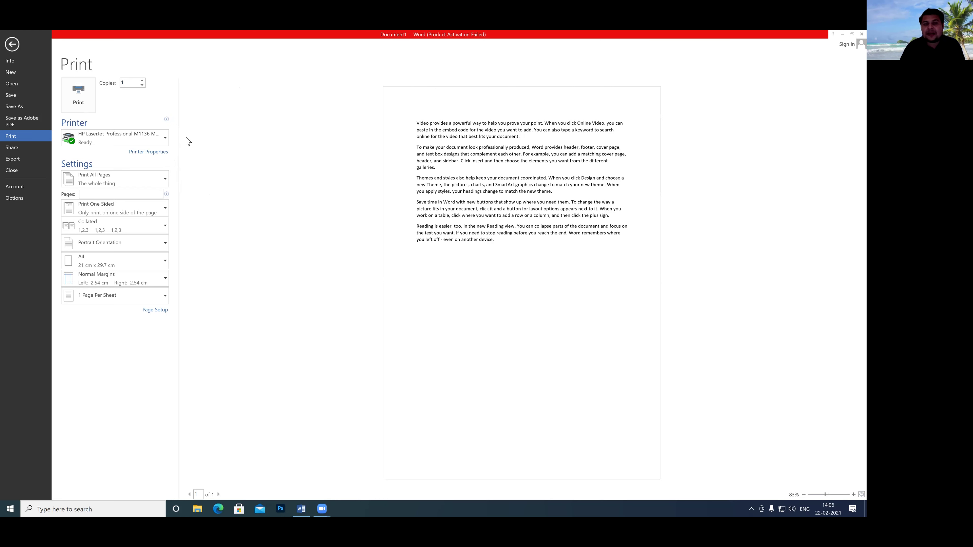
pyautogui.click(166, 139)
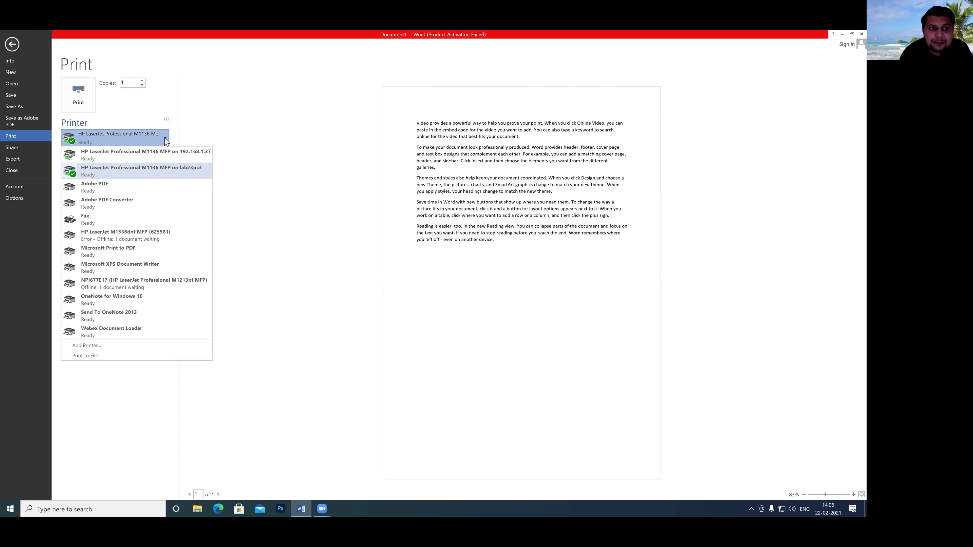
pyautogui.click(166, 141)
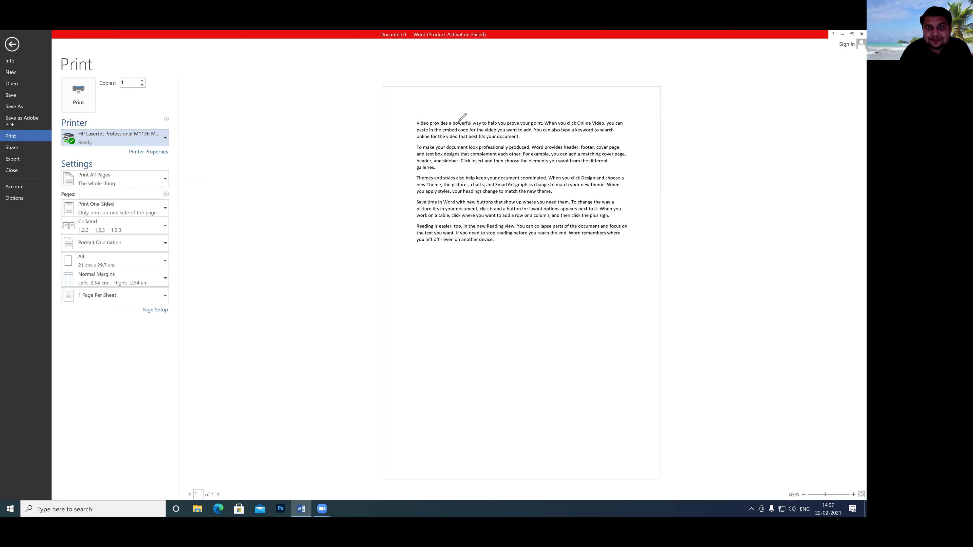
# Step: Handwrite "1" over the previewed text and "Back 2" below it, and draw a downward arrow beside the page
pyautogui.moveTo(458, 109); pyautogui.dragTo(466, 152)
pyautogui.moveTo(422, 297)
pyautogui.mouseDown()
pyautogui.moveTo(441, 318)
pyautogui.moveTo(514, 282)
pyautogui.moveTo(507, 297)
pyautogui.mouseUp()
pyautogui.moveTo(553, 270)
pyautogui.mouseDown()
pyautogui.moveTo(579, 278)
pyautogui.moveTo(580, 300)
pyautogui.mouseUp()
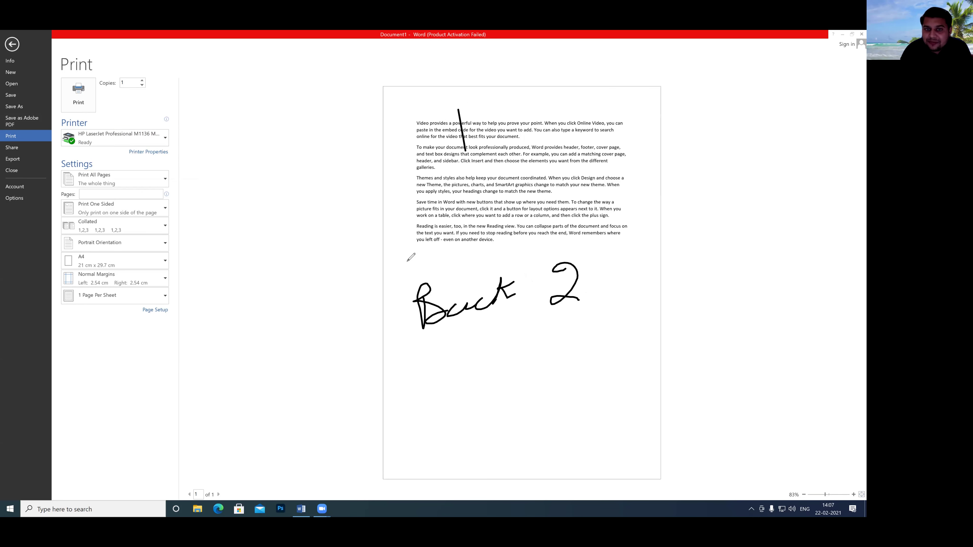
pyautogui.moveTo(244, 341)
pyautogui.mouseDown()
pyautogui.moveTo(221, 436)
pyautogui.moveTo(210, 433)
pyautogui.moveTo(256, 440)
pyautogui.mouseUp()
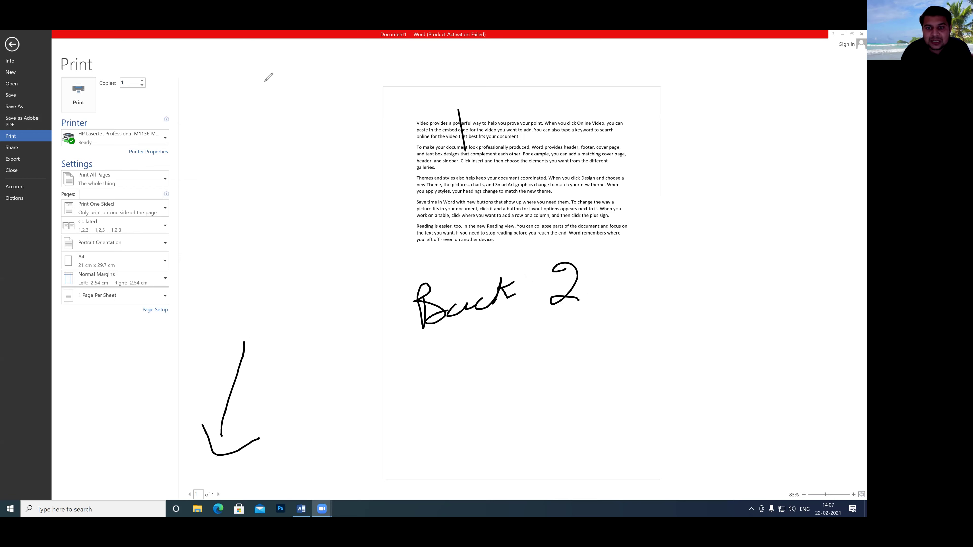
# Step: Leave the print preview, copy the entire sample text and paste it twice at the document's end
pyautogui.click(443, 75)
pyautogui.click(13, 44)
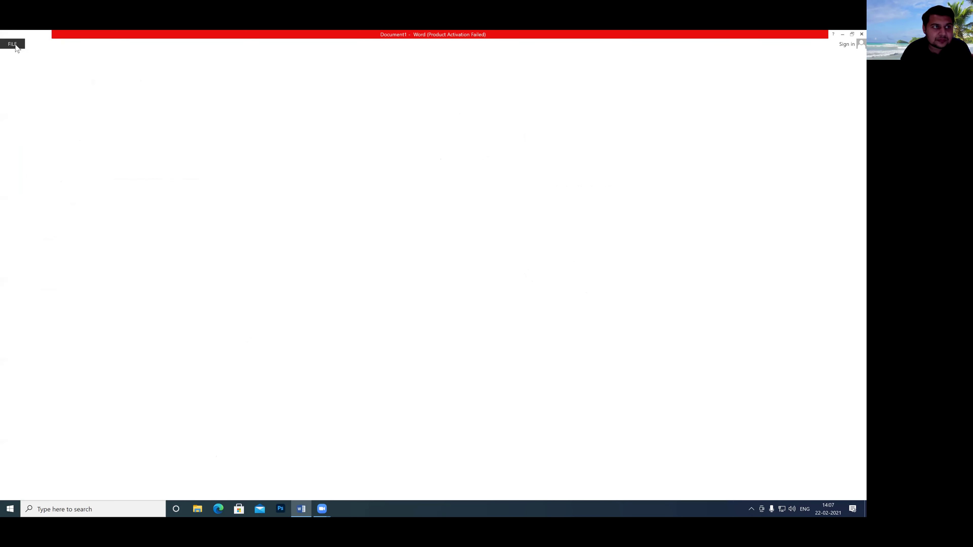
pyautogui.scroll(-7, 367, 251)
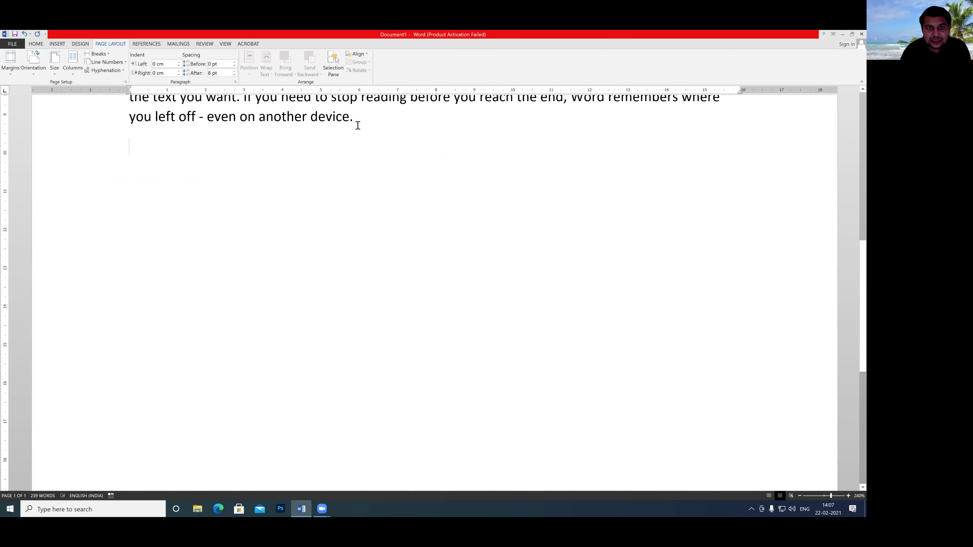
pyautogui.hotkey('ctrl', 'a')
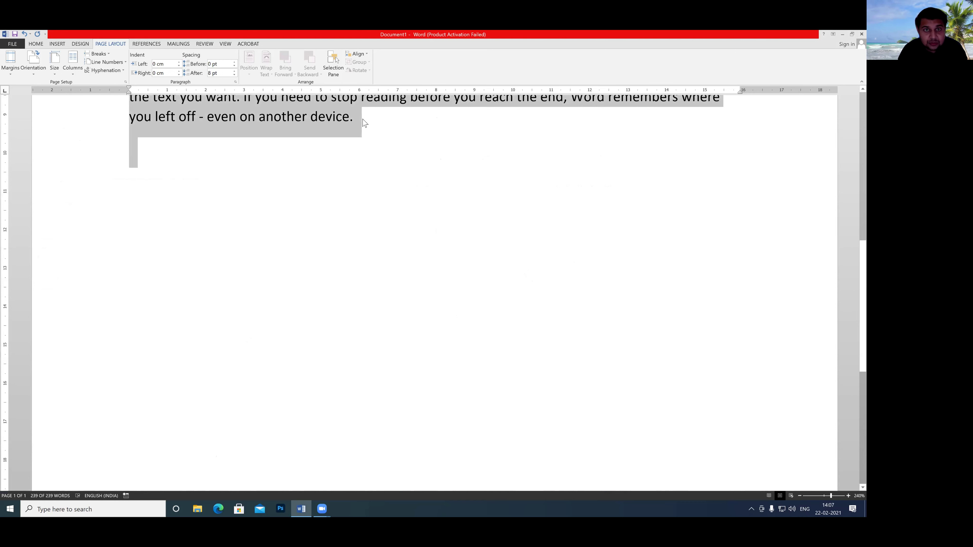
pyautogui.click(364, 123)
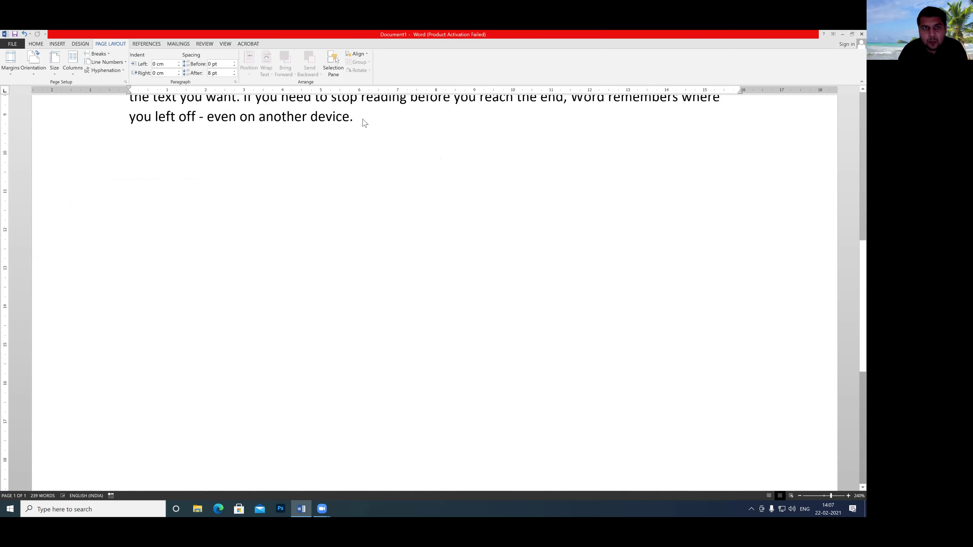
pyautogui.write('Video provides a powerful way to help you prove your point. When you click Online Video, you can paste in the embed code for the video you want to add. You can also type a keyword to search online for the video that best fits your document. To make your document look professionally produced, Word provides header, footer, cover page, and text box designs that complement each other. For example, you can add a matching cover page, header, and sidebar. Click Insert and then choose the elements you want from the different galleries. Themes and styles also help keep your document coordinated. When you click Design and choose a new Theme, the pictures, charts, and SmartArt graphics change to match your new theme. When you apply styles, your headings change to match the new theme. Save time in Word with new buttons that show up where you need them. To change the way a picture fits in your document, click it and a button for layout options appears next to it. When you work on a table, click where you want to add a row or a column, and then click the plus sign. Reading is easier, too, in the new Reading view. You can collapse parts of the document and focus on the text you want. If you need to stop reading before you reach the end, Word remembers where you left off - even on another device.')
pyautogui.scroll(9, 372, 179)
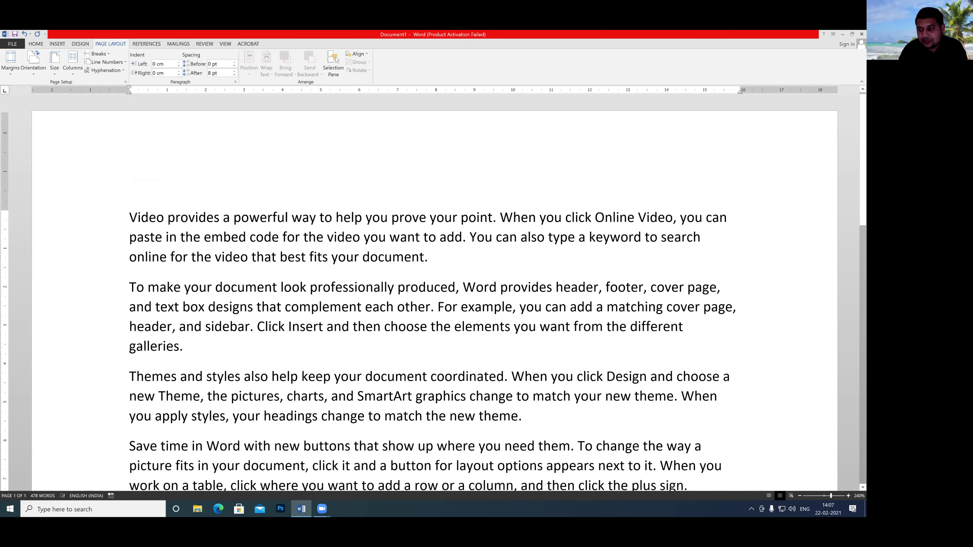
pyautogui.keyDown('ctrl'); pyautogui.scroll(-10, 336, 59); pyautogui.keyUp('ctrl')
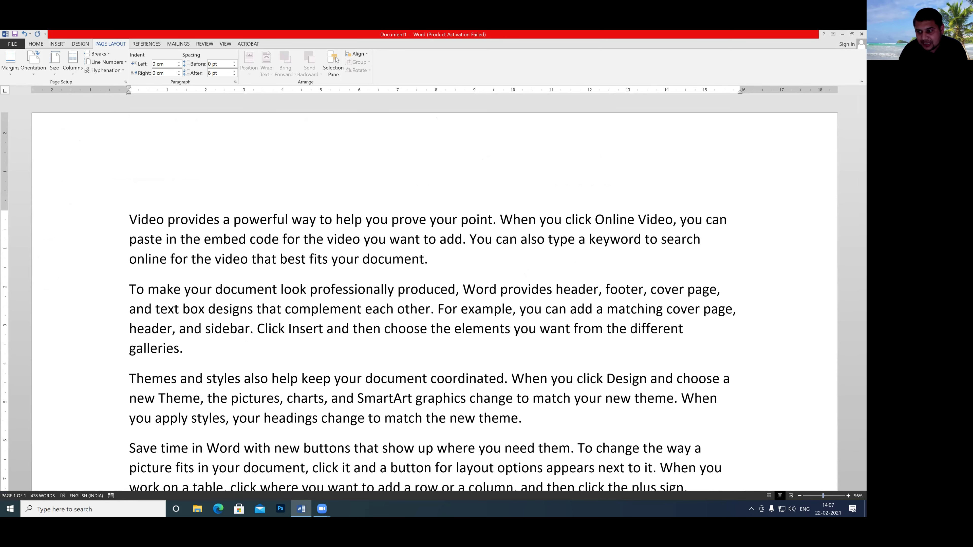
pyautogui.keyDown('ctrl'); pyautogui.scroll(-4, 336, 59); pyautogui.keyUp('ctrl')
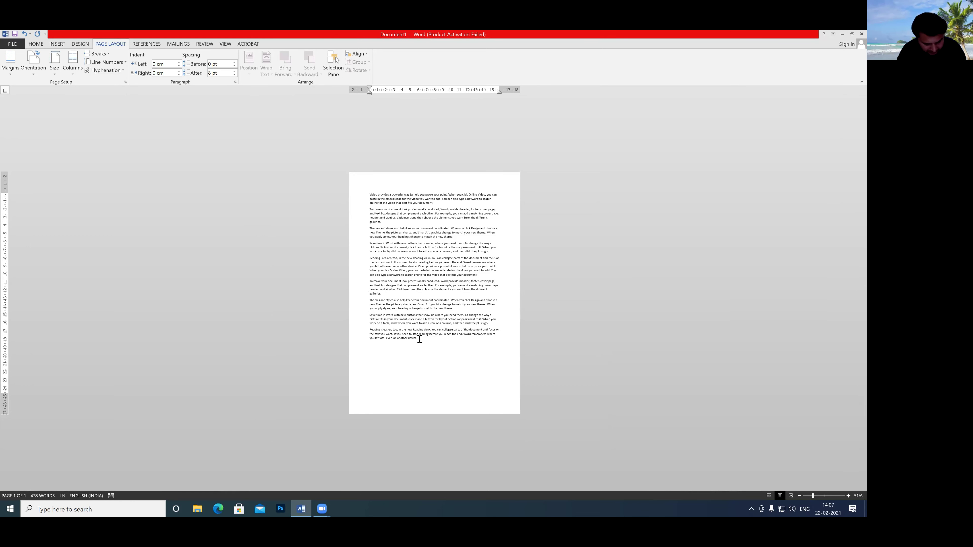
pyautogui.hotkey('ctrl', 'v')
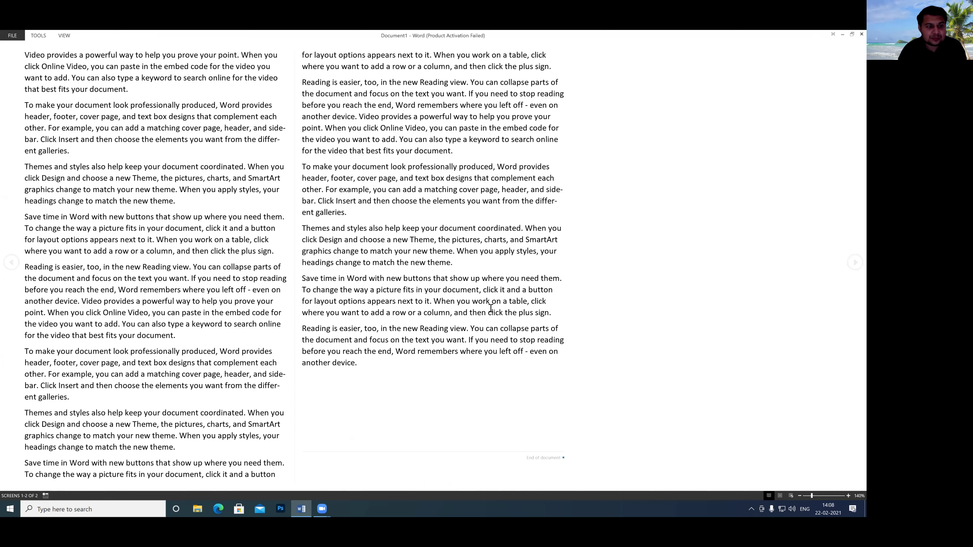
pyautogui.press('Escape')
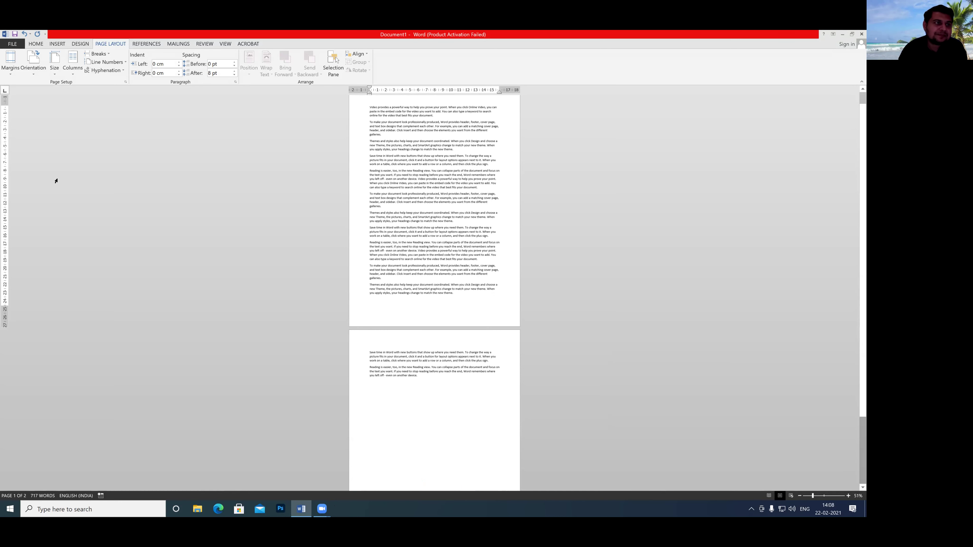
# Step: Open the print settings, limit printing to page 1, and mark the Pages setting and the first previewed page with handwritten annotations
pyautogui.click(12, 43)
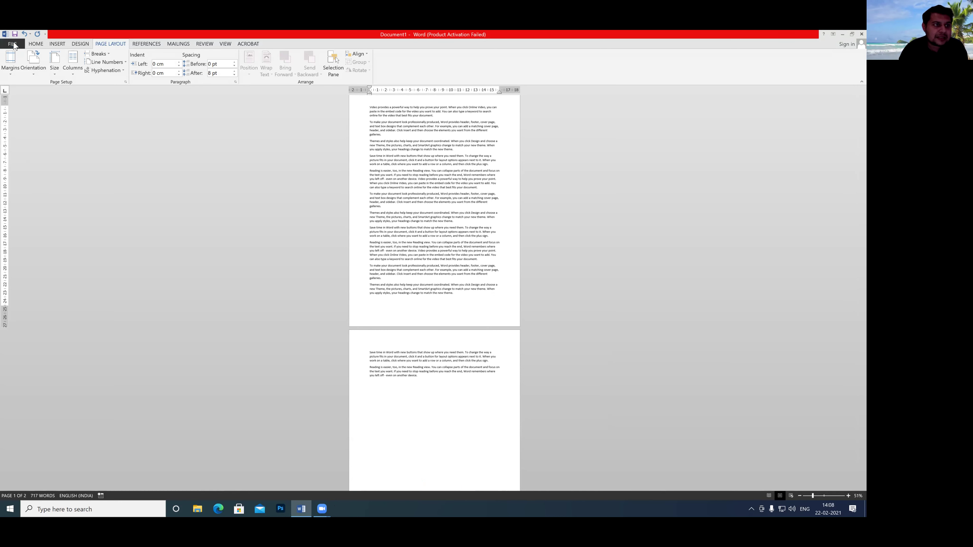
pyautogui.click(15, 138)
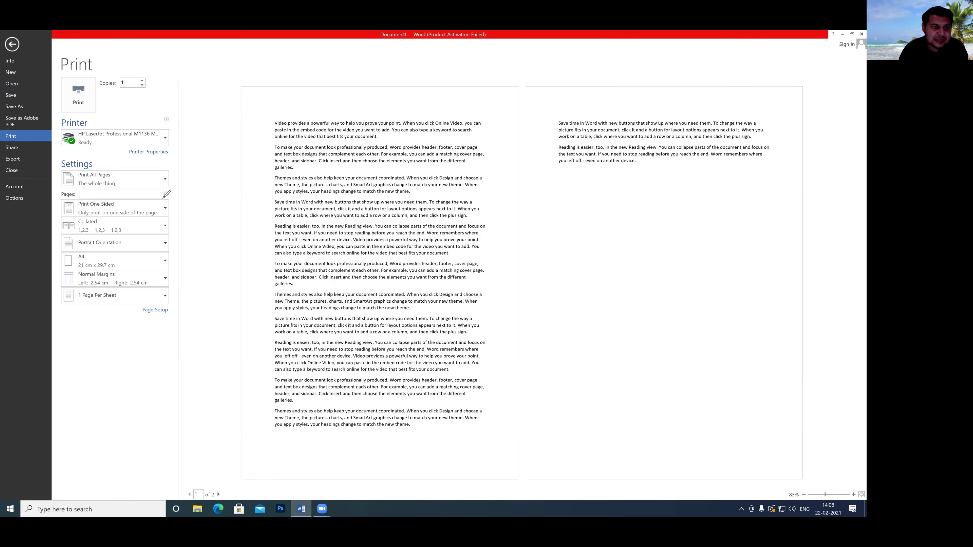
pyautogui.moveTo(216, 170)
pyautogui.mouseDown()
pyautogui.moveTo(169, 190)
pyautogui.moveTo(181, 195)
pyautogui.mouseUp()
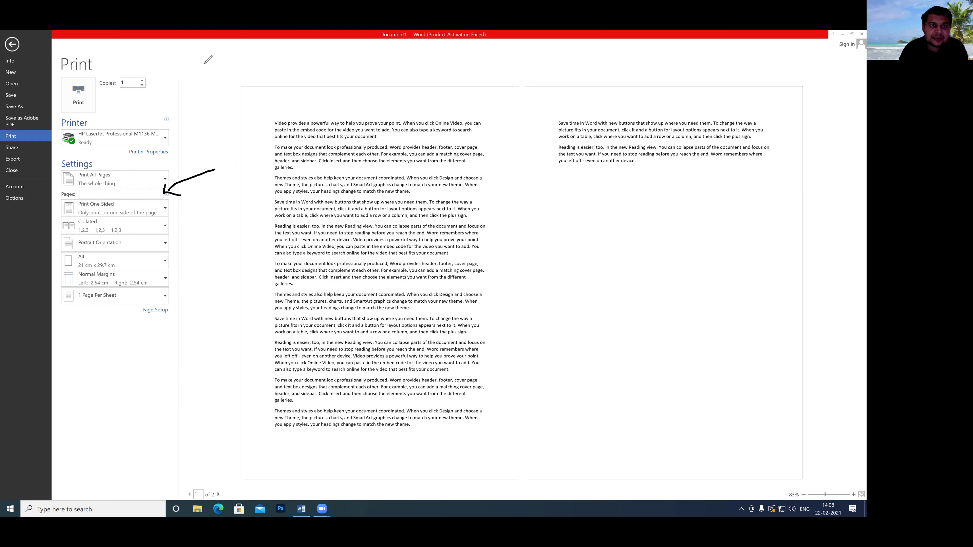
pyautogui.click(88, 193)
pyautogui.write('1')
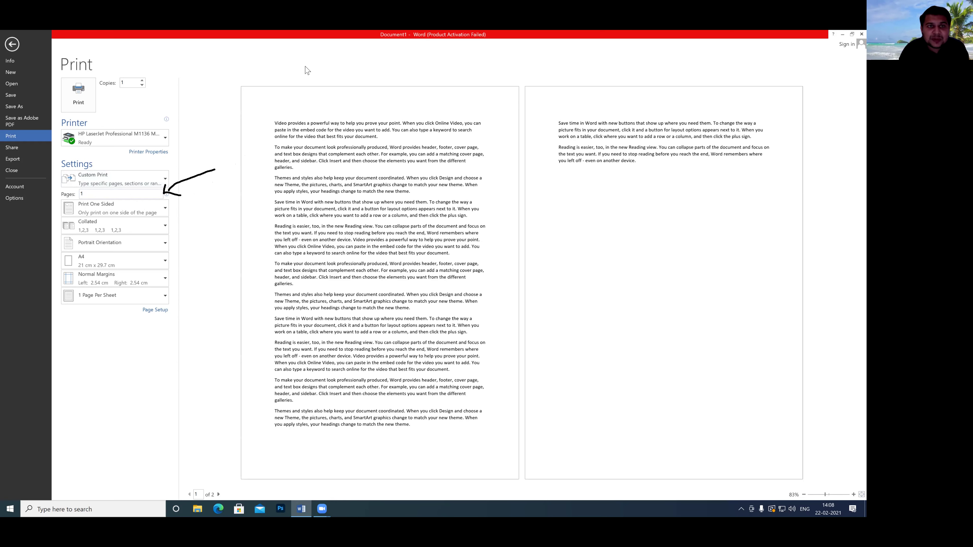
pyautogui.moveTo(285, 169)
pyautogui.mouseDown()
pyautogui.moveTo(303, 206)
pyautogui.moveTo(367, 183)
pyautogui.mouseUp()
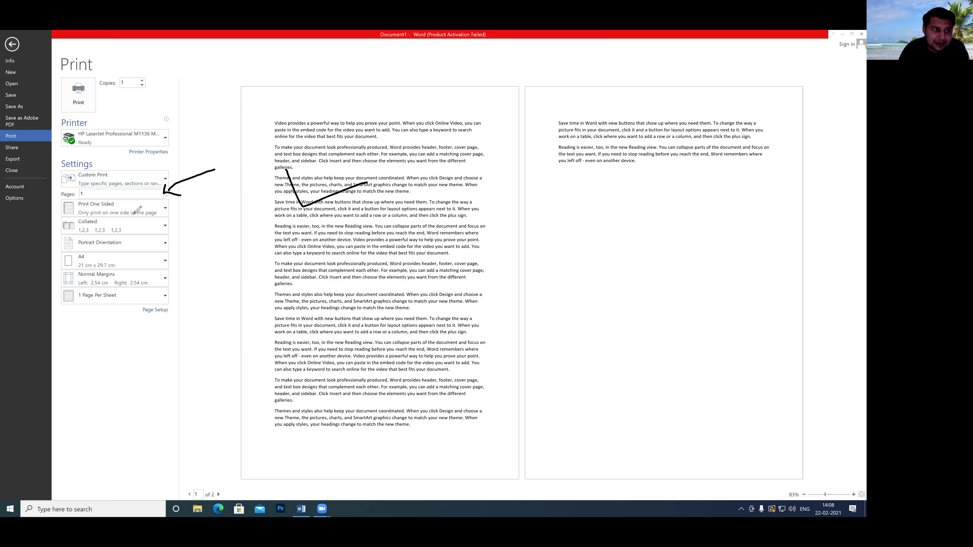
pyautogui.moveTo(82, 195)
pyautogui.mouseDown()
pyautogui.moveTo(102, 192)
pyautogui.moveTo(71, 186)
pyautogui.moveTo(99, 199)
pyautogui.mouseUp()
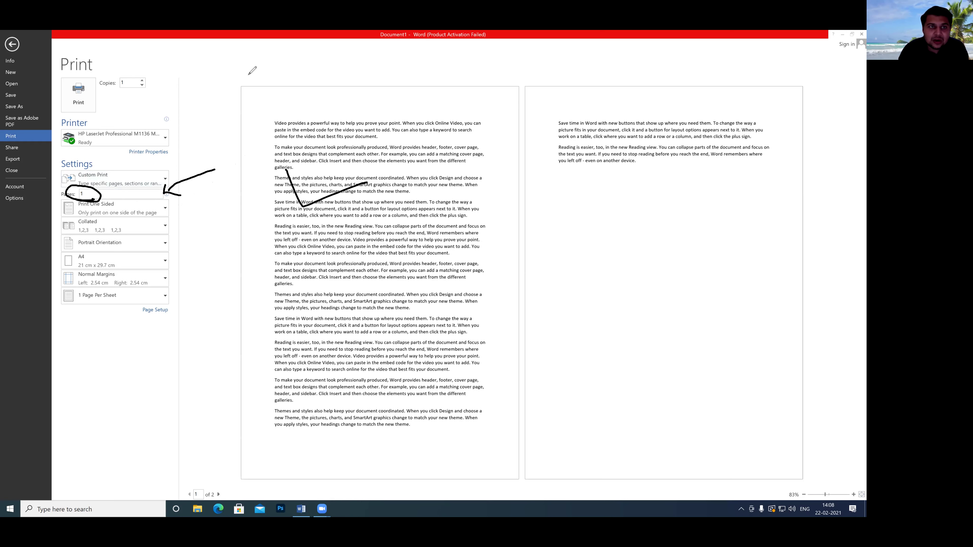
# Step: Set the pages to print to 2, handwrite "2" and "1" on the matching previewed pages, and clear the annotations
pyautogui.click(83, 195)
pyautogui.write('2')
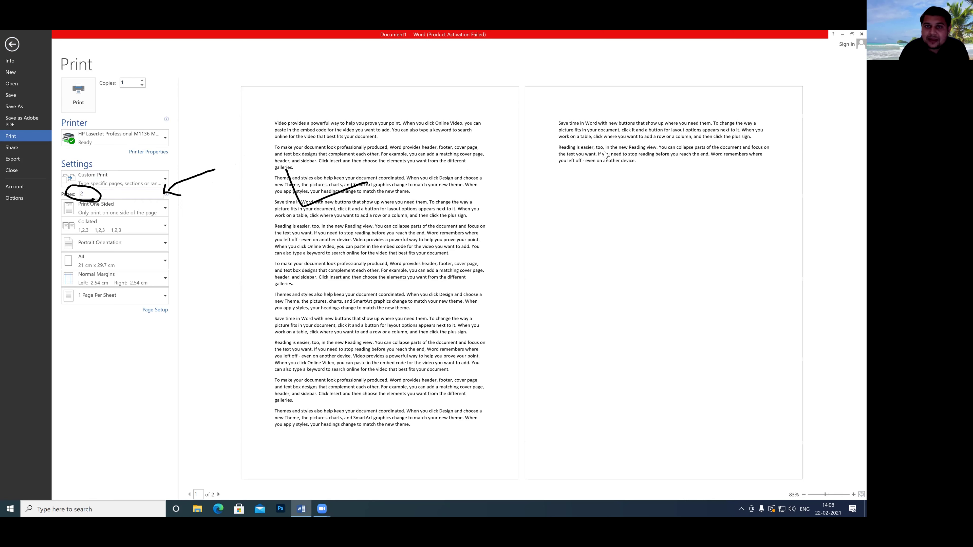
pyautogui.moveTo(634, 211)
pyautogui.mouseDown()
pyautogui.moveTo(615, 211)
pyautogui.moveTo(620, 244)
pyautogui.moveTo(653, 246)
pyautogui.mouseUp()
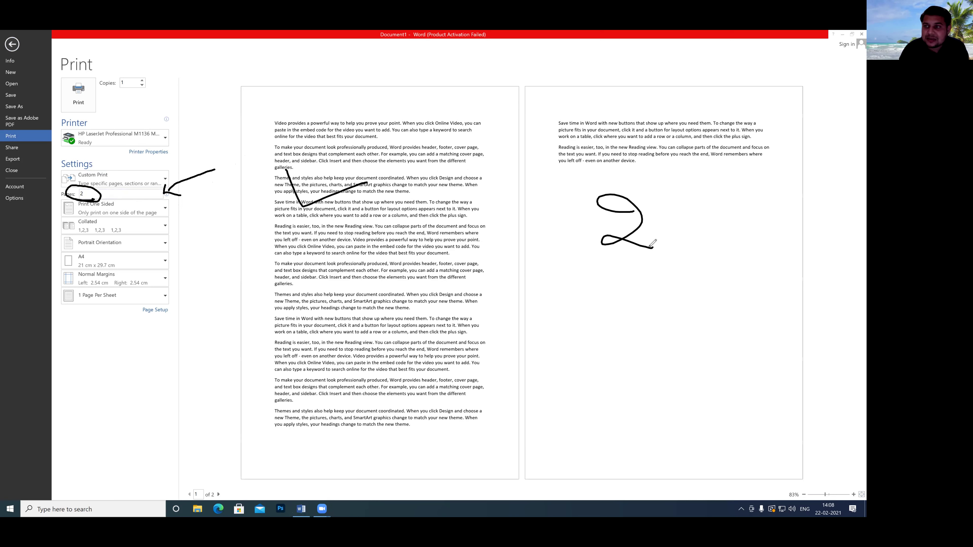
pyautogui.moveTo(391, 101); pyautogui.dragTo(381, 161)
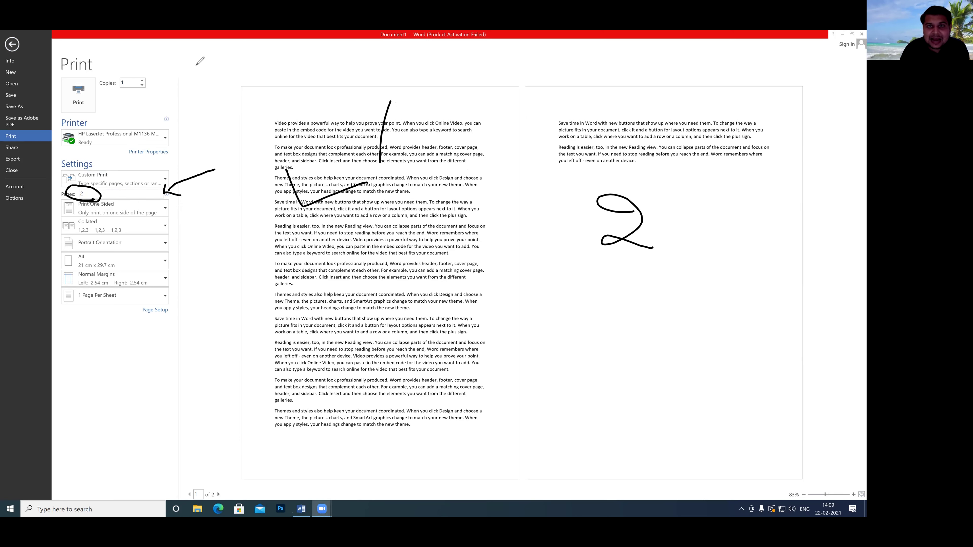
pyautogui.press('e')
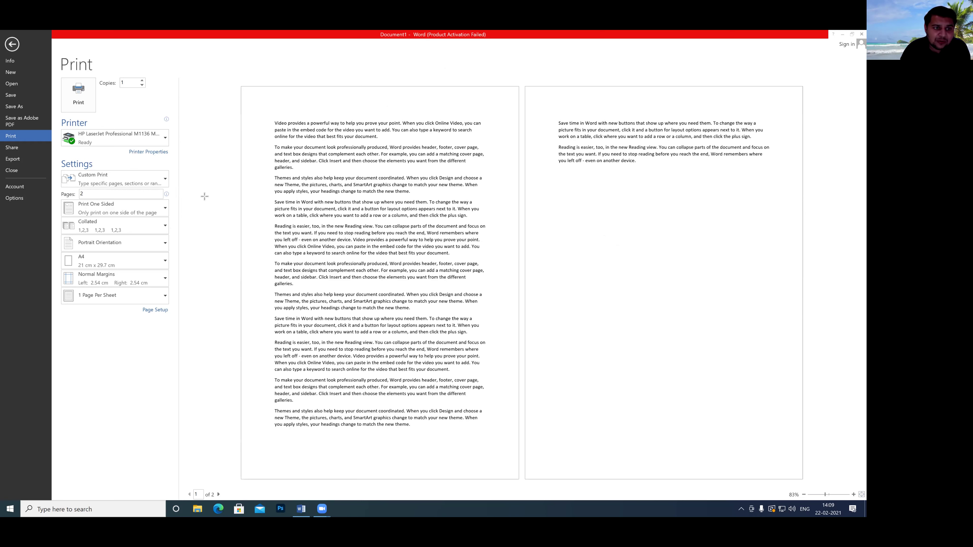
# Step: Draw an arrow at the collation setting, handwrite "1" and "2" on the previewed pages, and add marks beside the copies count
pyautogui.moveTo(213, 183); pyautogui.dragTo(168, 222)
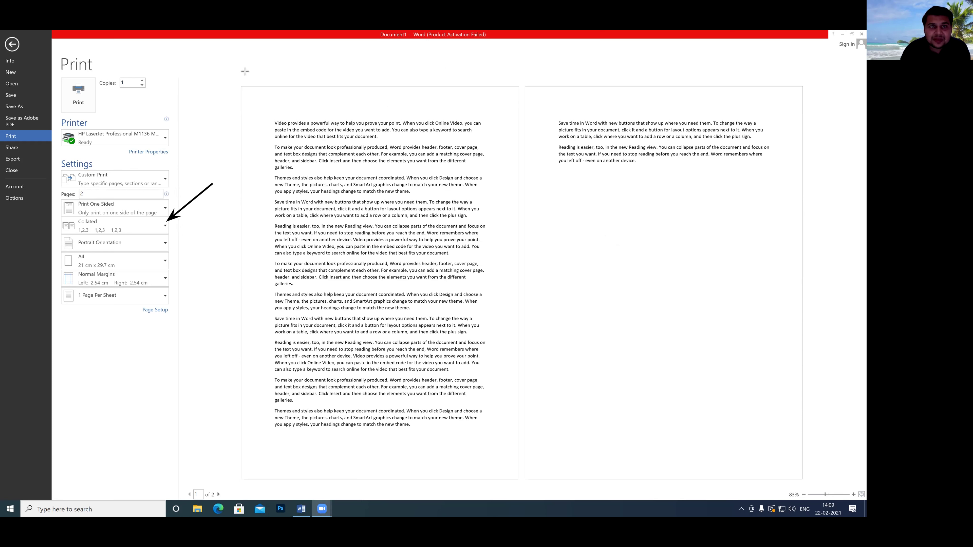
pyautogui.moveTo(295, 98); pyautogui.dragTo(292, 114)
pyautogui.moveTo(554, 109)
pyautogui.mouseDown()
pyautogui.moveTo(561, 122)
pyautogui.moveTo(581, 121)
pyautogui.mouseUp()
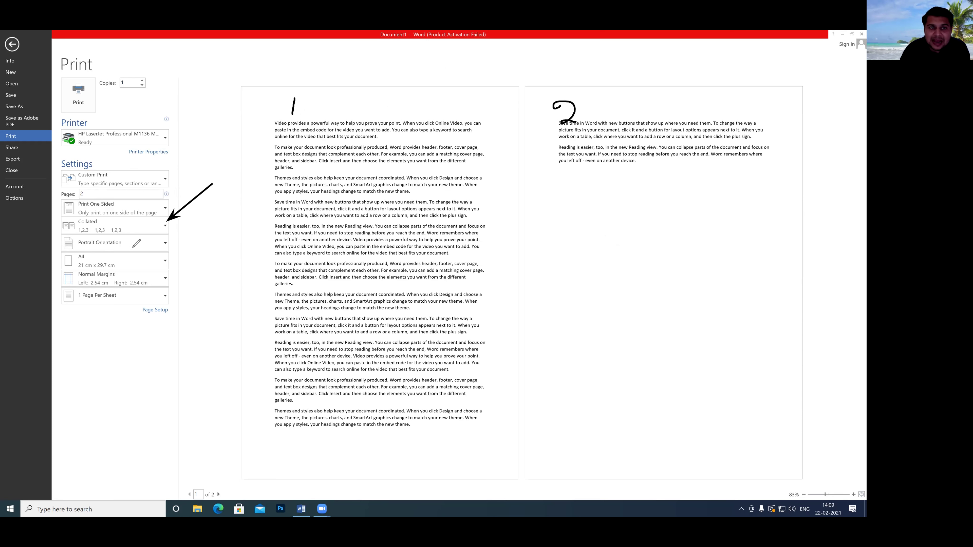
pyautogui.moveTo(148, 91)
pyautogui.mouseDown()
pyautogui.moveTo(144, 109)
pyautogui.moveTo(159, 97)
pyautogui.moveTo(138, 113)
pyautogui.moveTo(160, 92)
pyautogui.moveTo(138, 115)
pyautogui.moveTo(190, 113)
pyautogui.mouseUp()
pyautogui.click(193, 90)
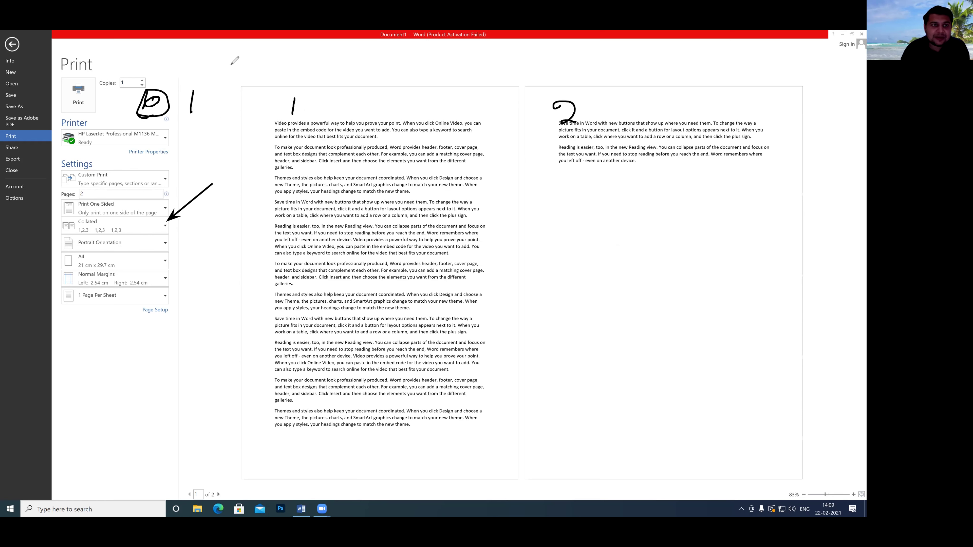
# Step: Try the Uncollated print order, restore Collated and clear the annotations
pyautogui.click(166, 225)
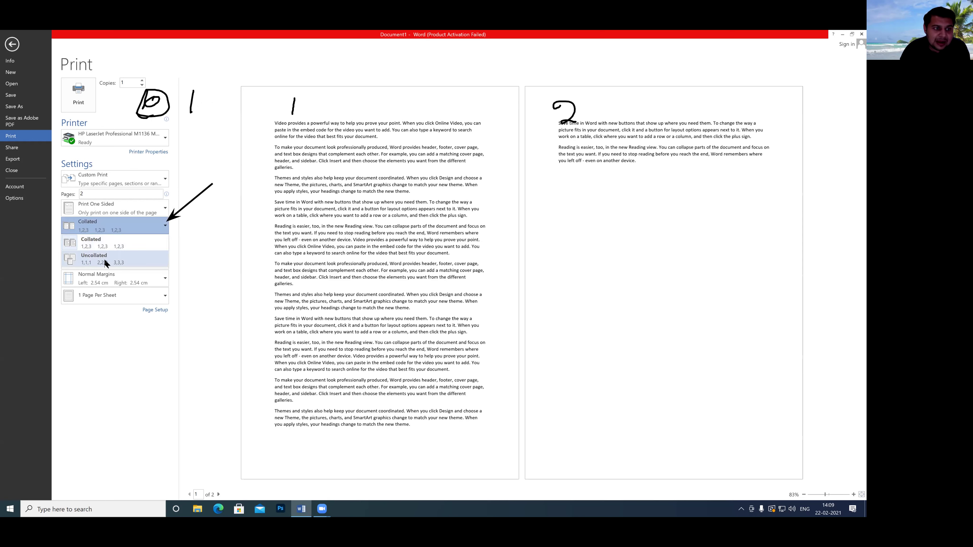
pyautogui.click(117, 264)
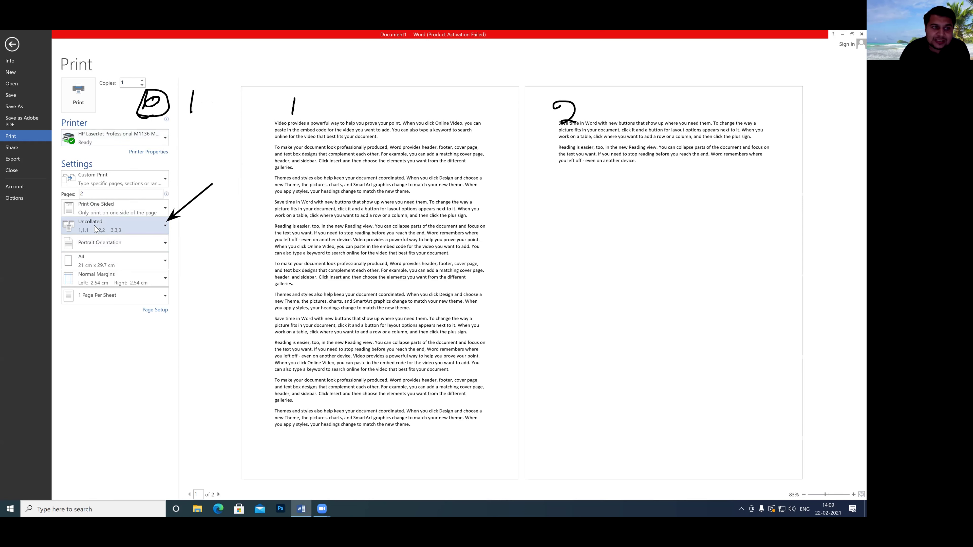
pyautogui.click(164, 229)
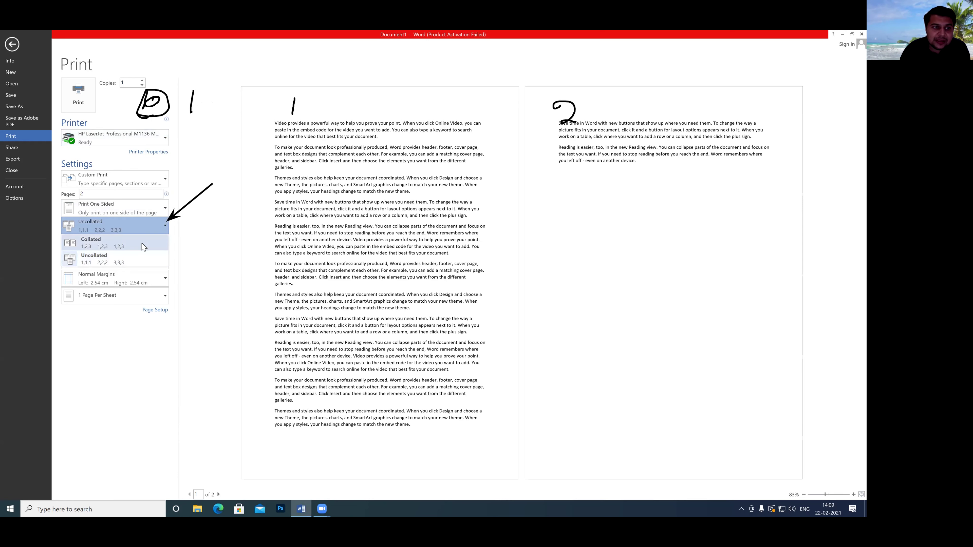
pyautogui.click(151, 240)
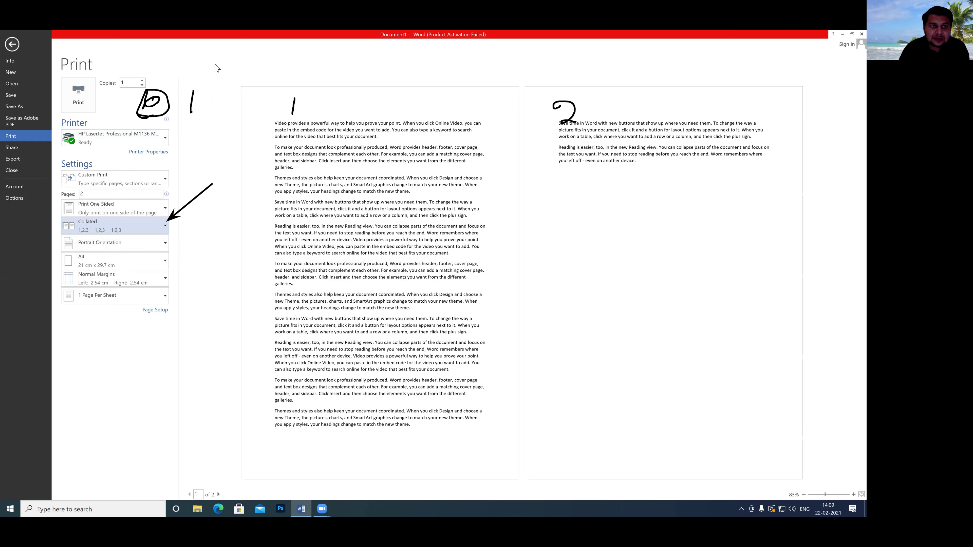
pyautogui.press('Escape')
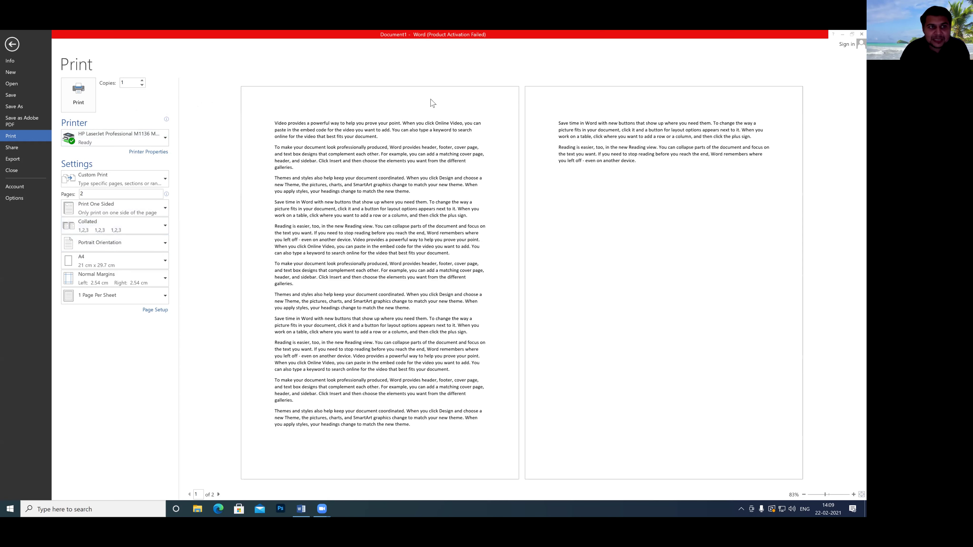
# Step: Return to the document from the print settings and change its page orientation to Landscape
pyautogui.click(12, 45)
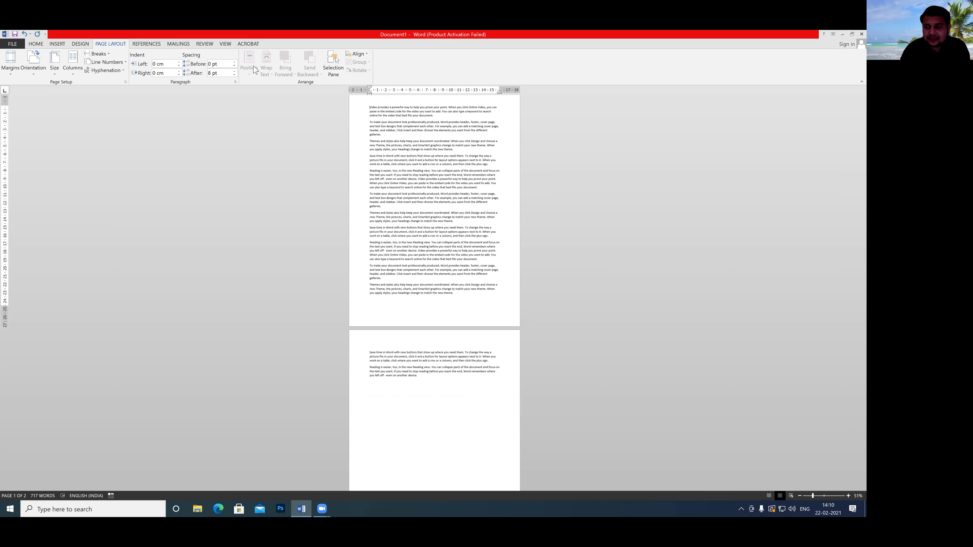
pyautogui.moveTo(813, 496); pyautogui.dragTo(824, 496)
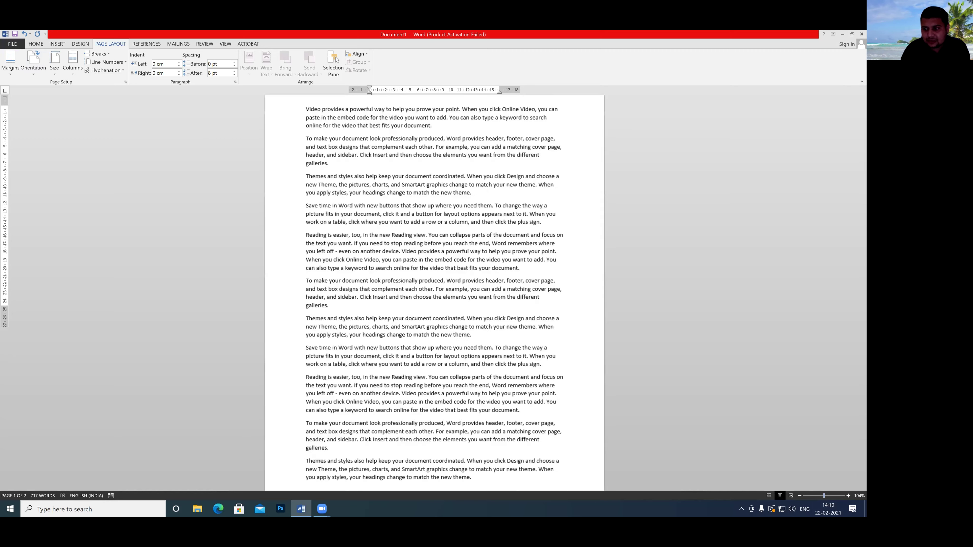
pyautogui.scroll(2, 422, 352)
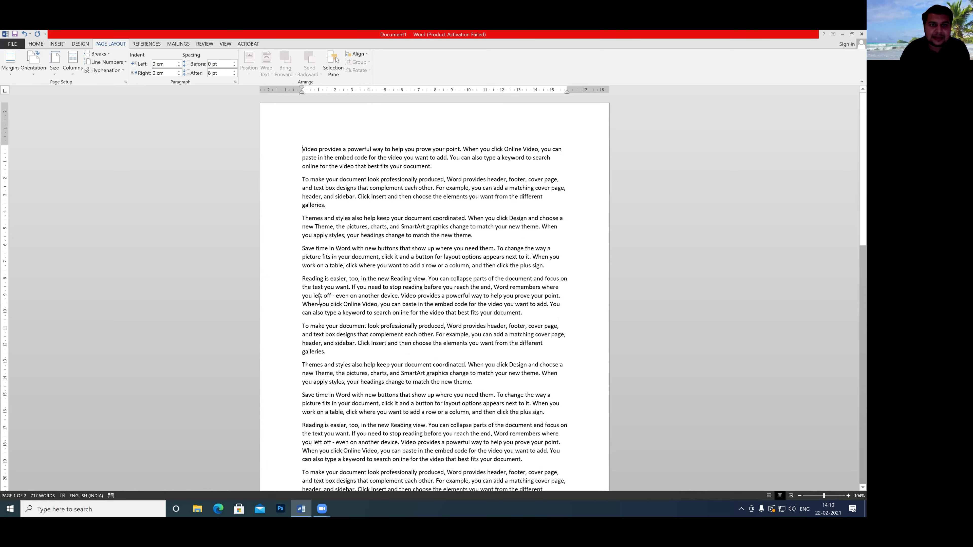
pyautogui.scroll(8, 377, 369)
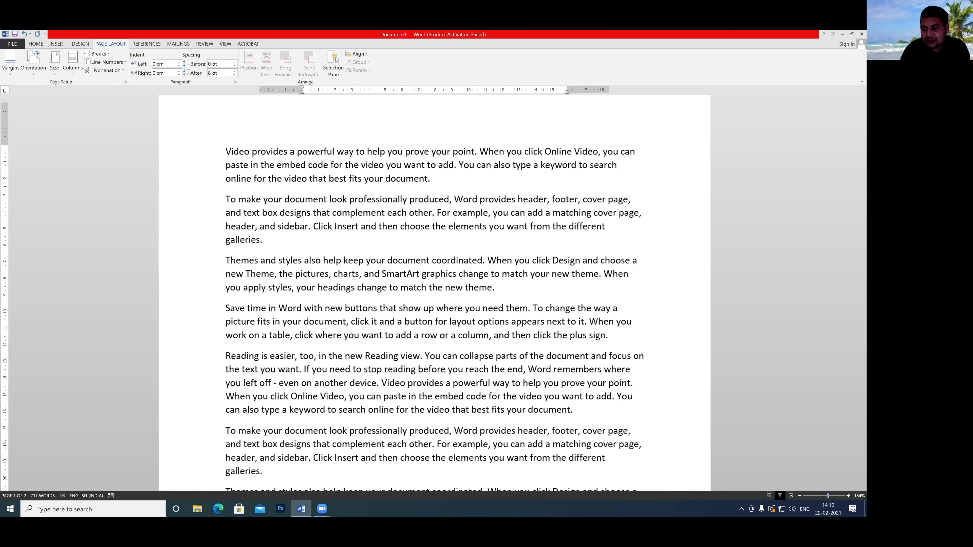
pyautogui.scroll(-20, 326, 312)
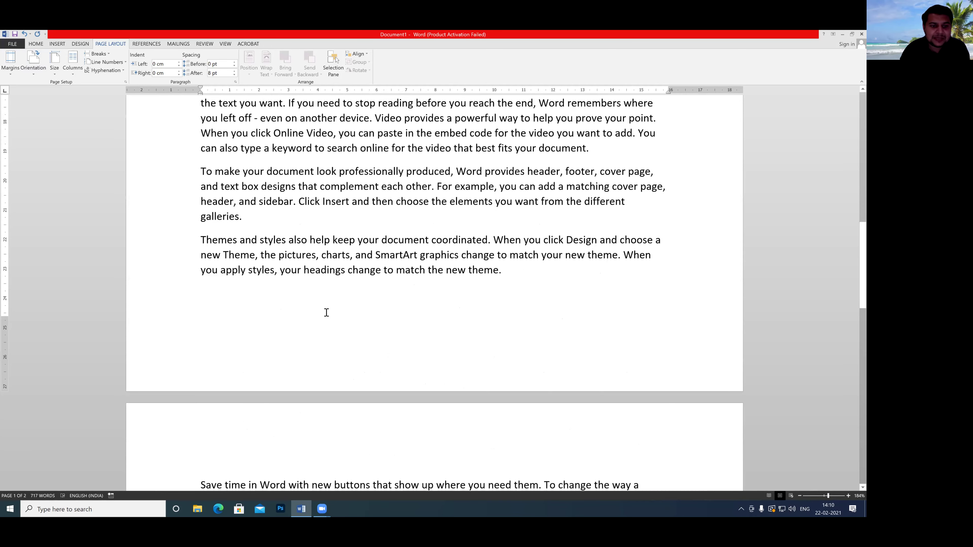
pyautogui.scroll(16, 323, 310)
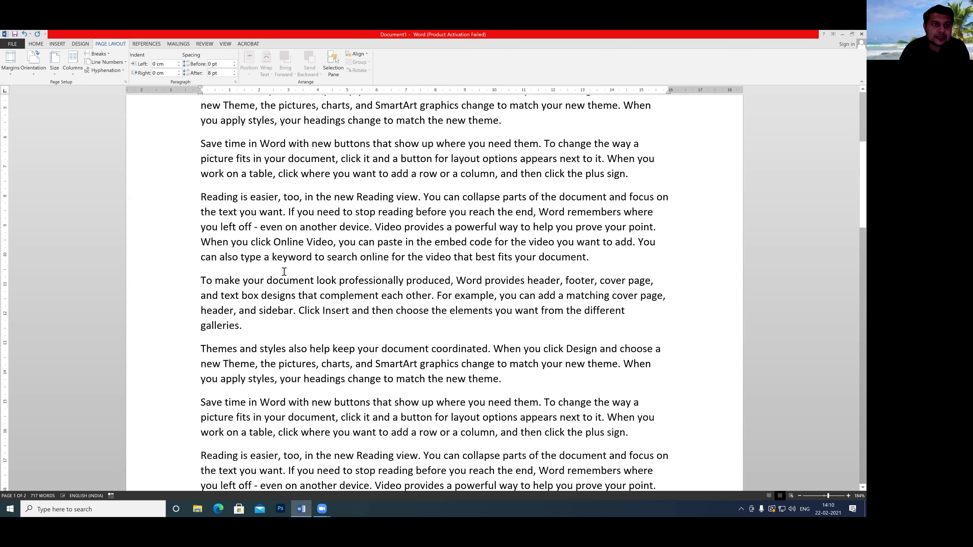
pyautogui.scroll(-10, 285, 275)
pyautogui.click(35, 74)
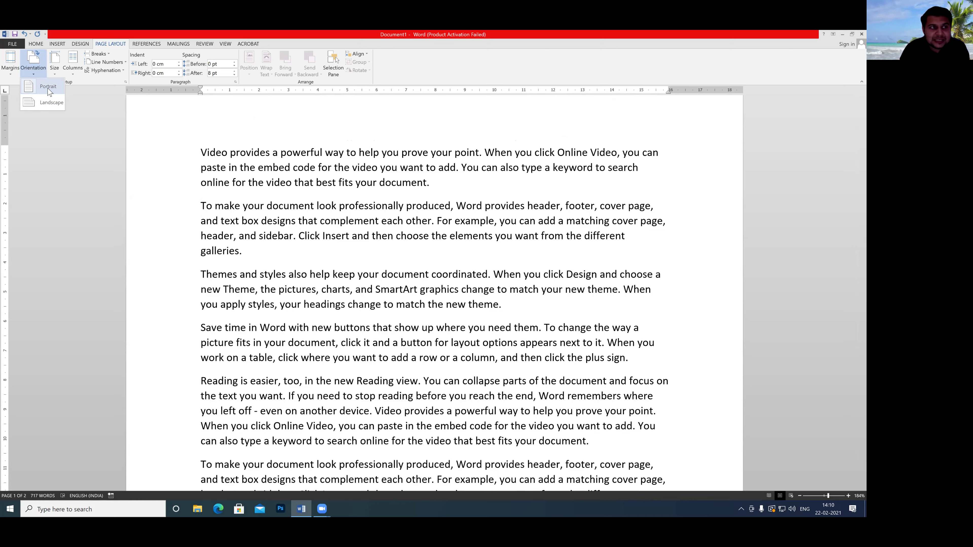
pyautogui.click(46, 102)
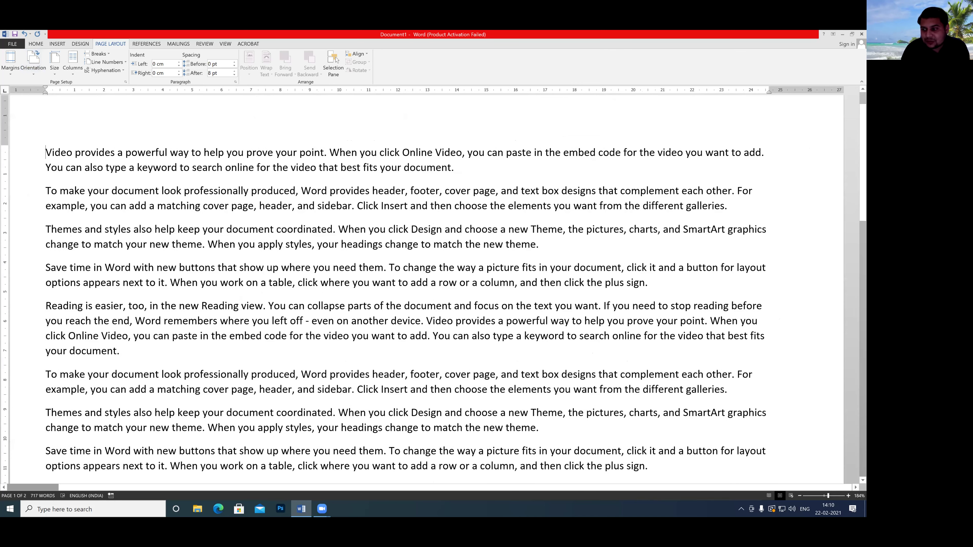
# Step: Set the document's page orientation to Portrait, draw an arrow at the Orientation setting and show its options
pyautogui.scroll(-9, 434, 287)
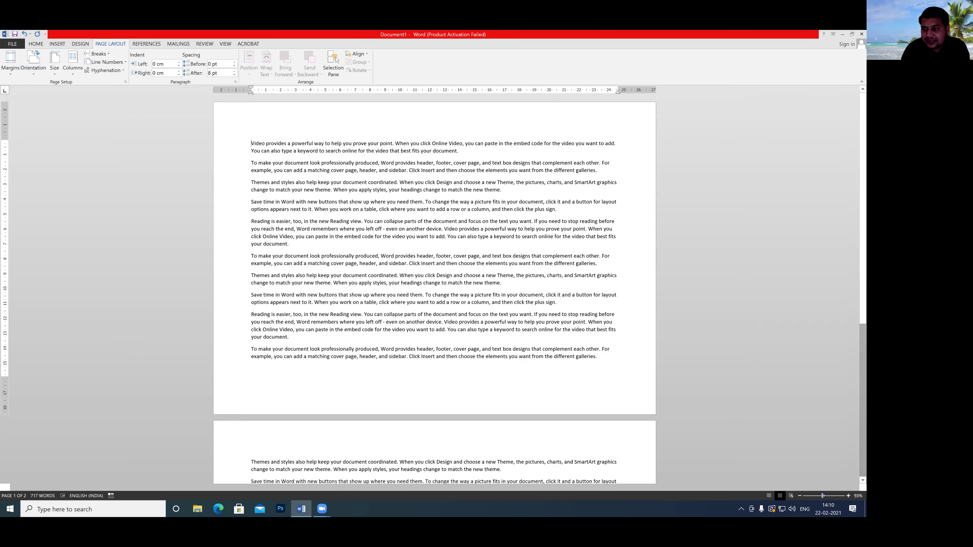
pyautogui.scroll(-3, 357, 273)
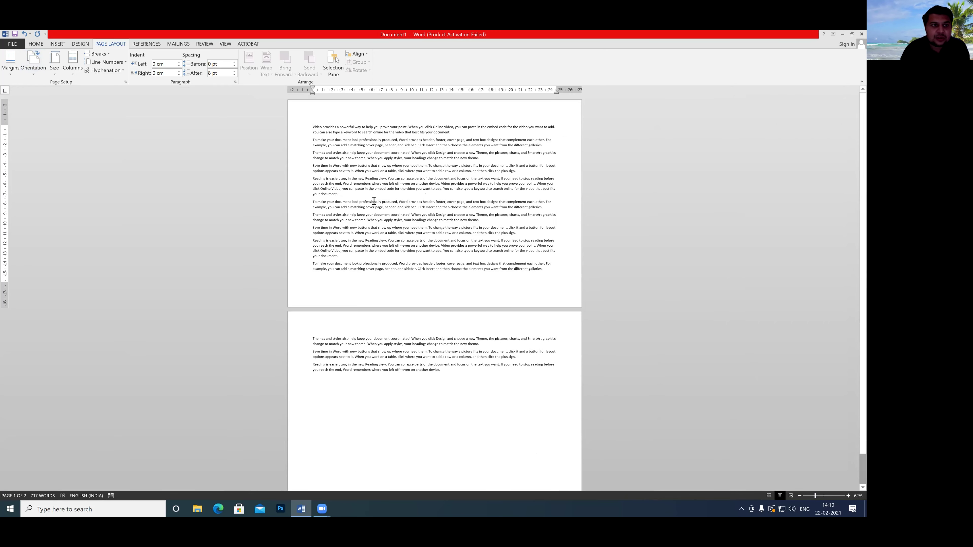
pyautogui.click(34, 71)
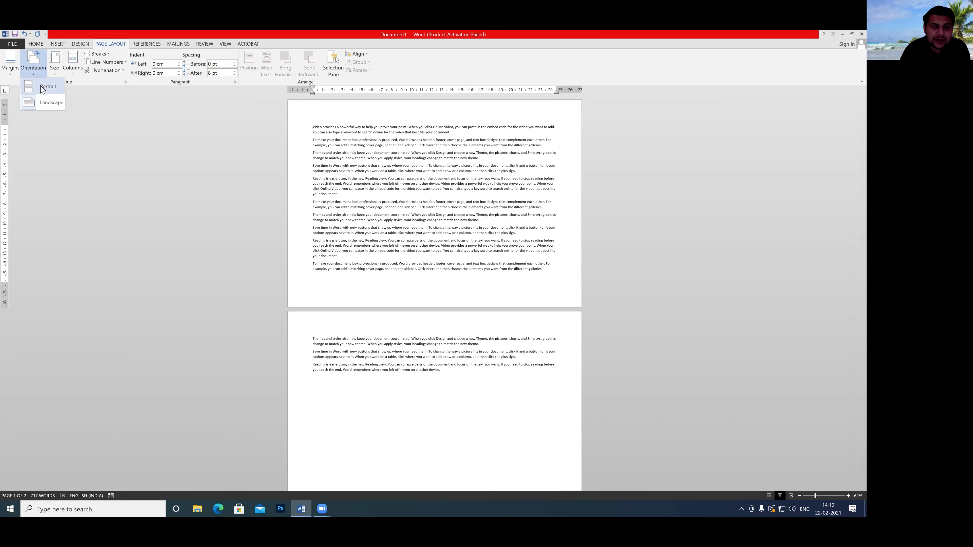
pyautogui.click(43, 88)
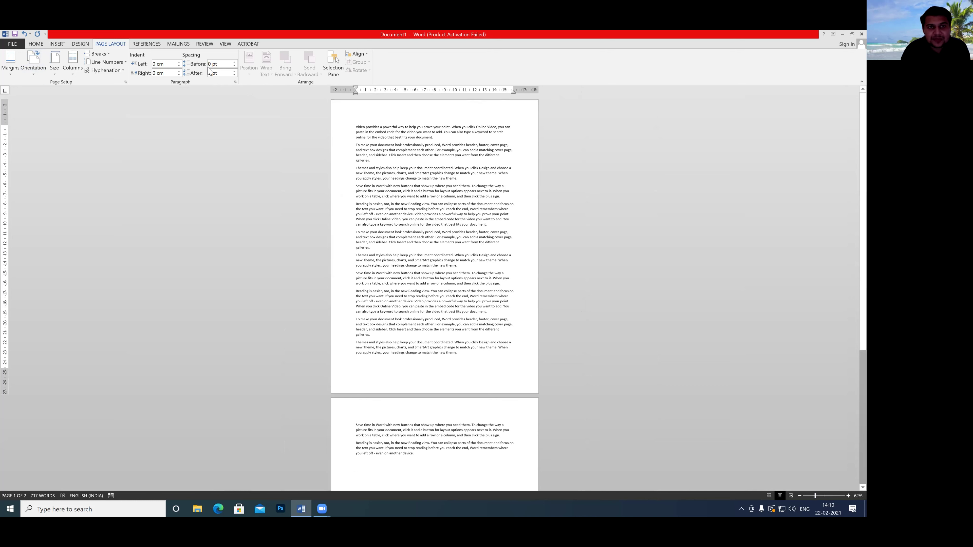
pyautogui.moveTo(50, 133); pyautogui.dragTo(29, 76)
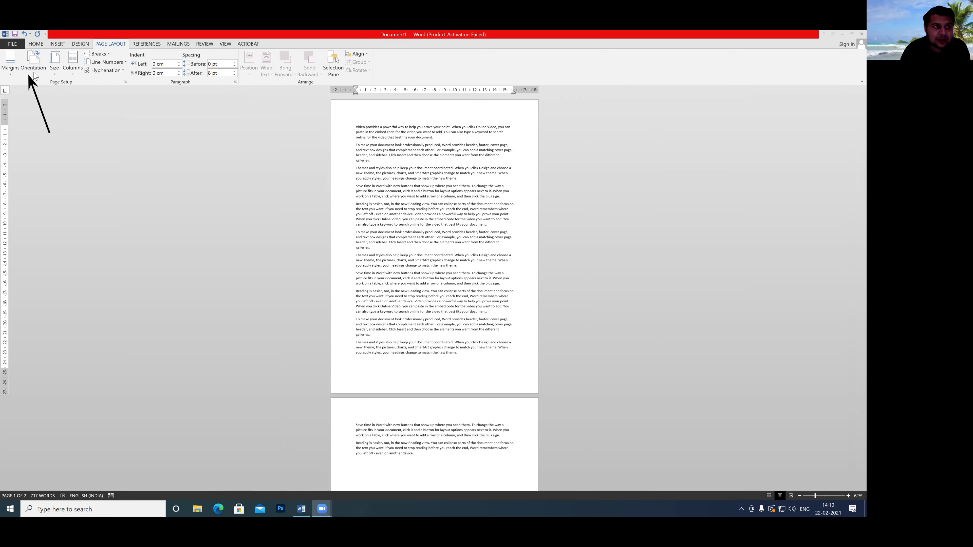
pyautogui.click(34, 72)
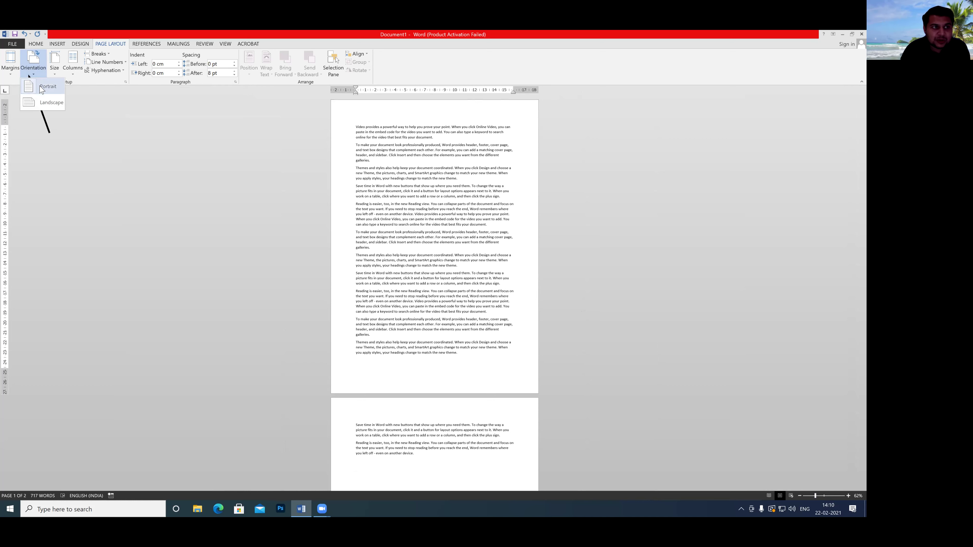
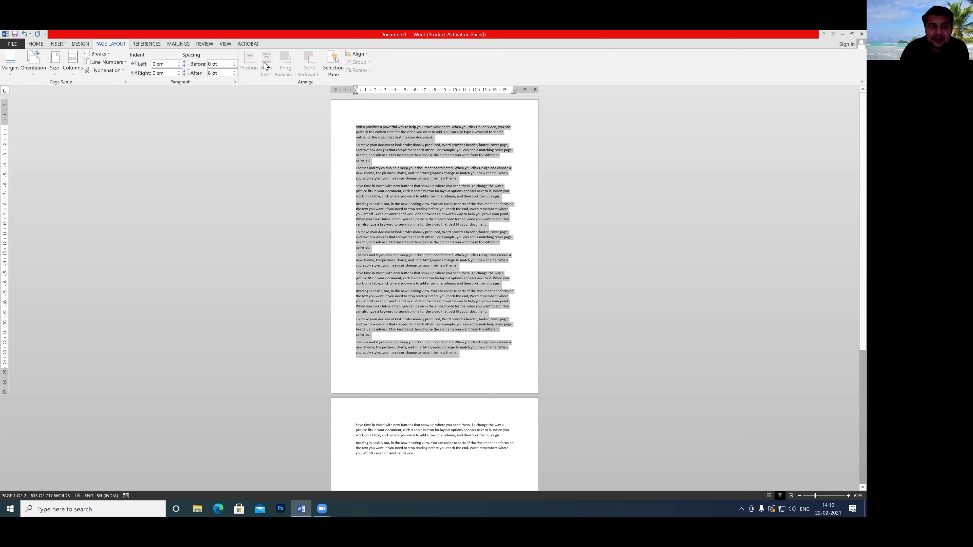
# Step: With the first page's text selected, open the custom margins settings and draw arrows at Margins and the Apply to option
pyautogui.moveTo(54, 173); pyautogui.dragTo(10, 77)
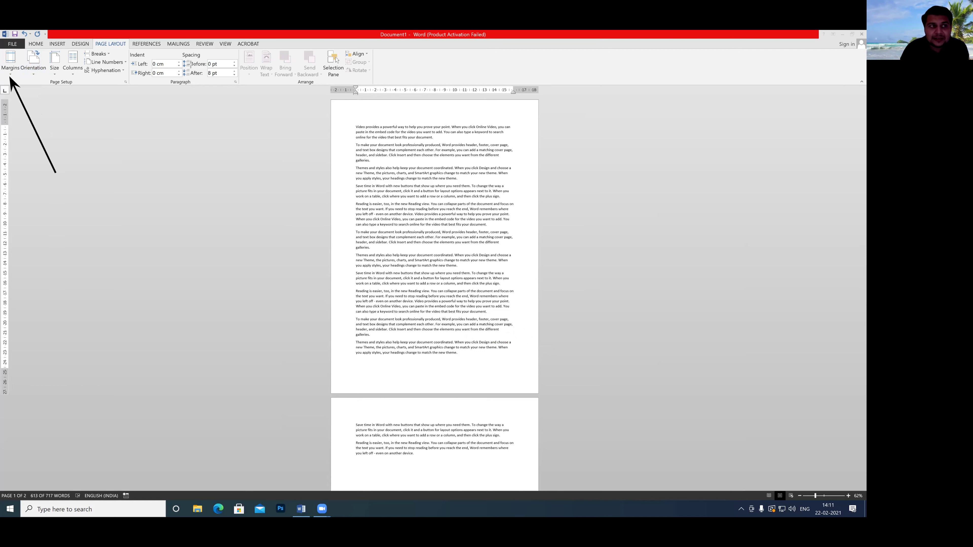
pyautogui.click(7, 75)
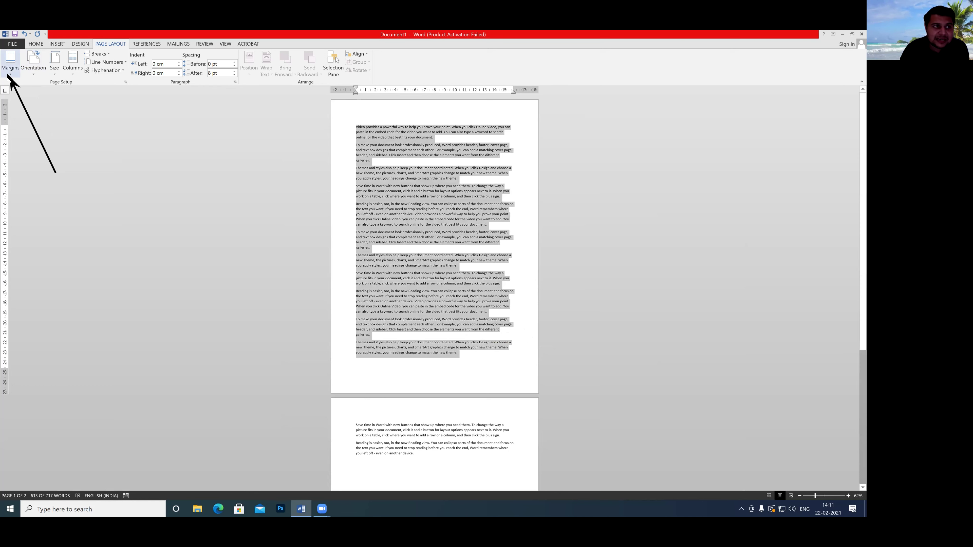
pyautogui.click(8, 75)
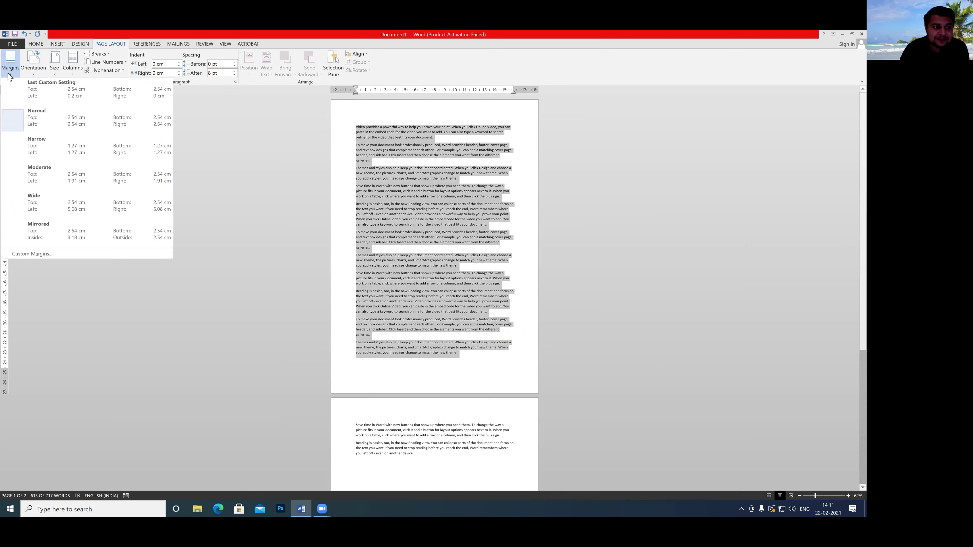
pyautogui.click(56, 255)
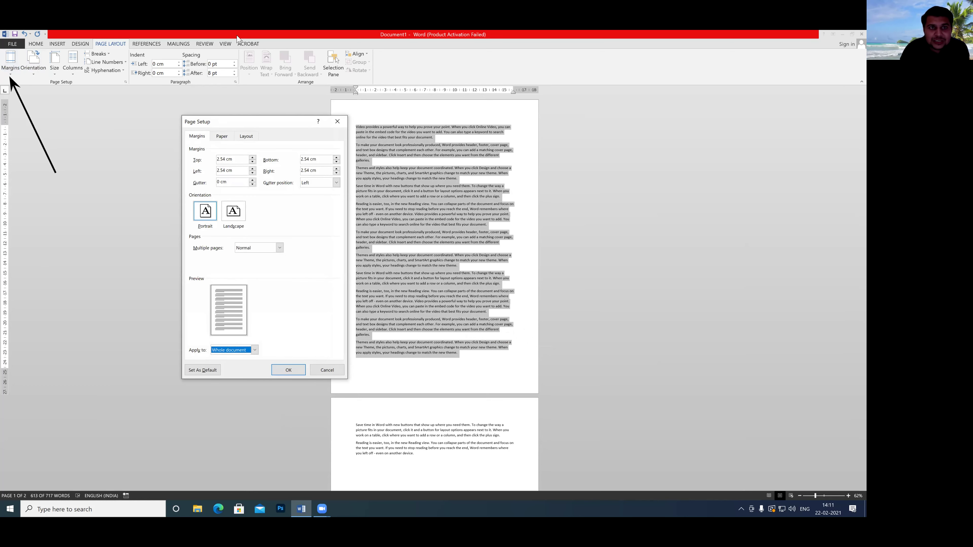
pyautogui.moveTo(300, 279); pyautogui.dragTo(259, 339)
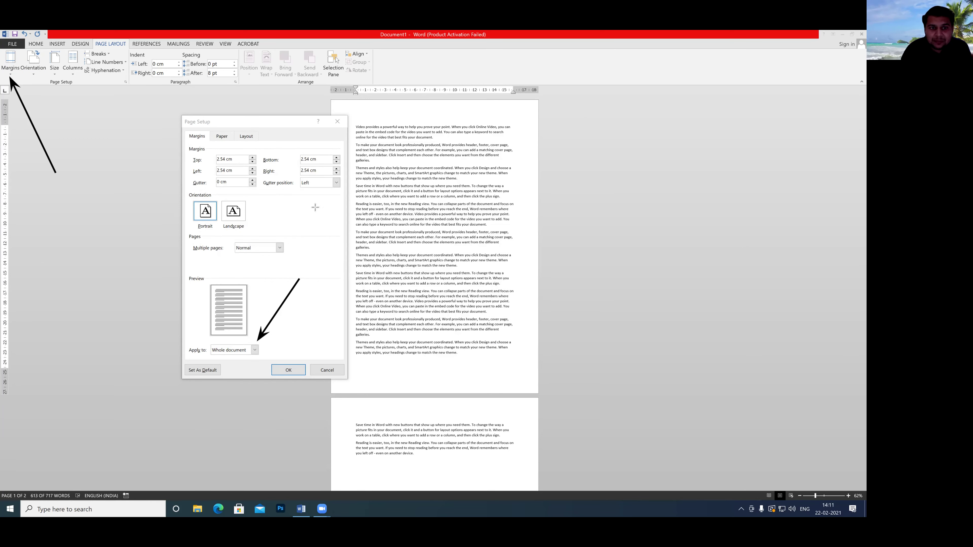
# Step: Apply Landscape orientation to Selected text only, mark the orientation choice with an arrow, and clear the annotations
pyautogui.click(237, 212)
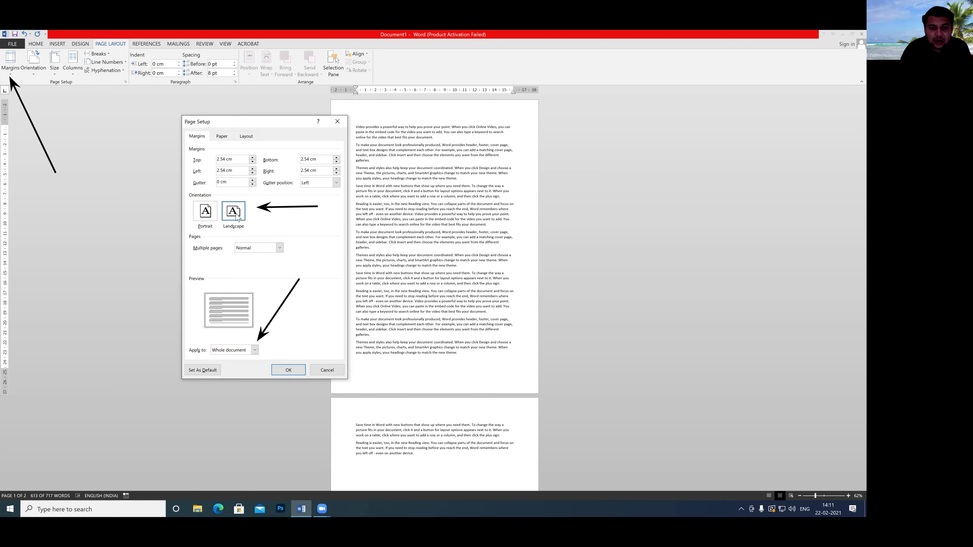
pyautogui.click(255, 352)
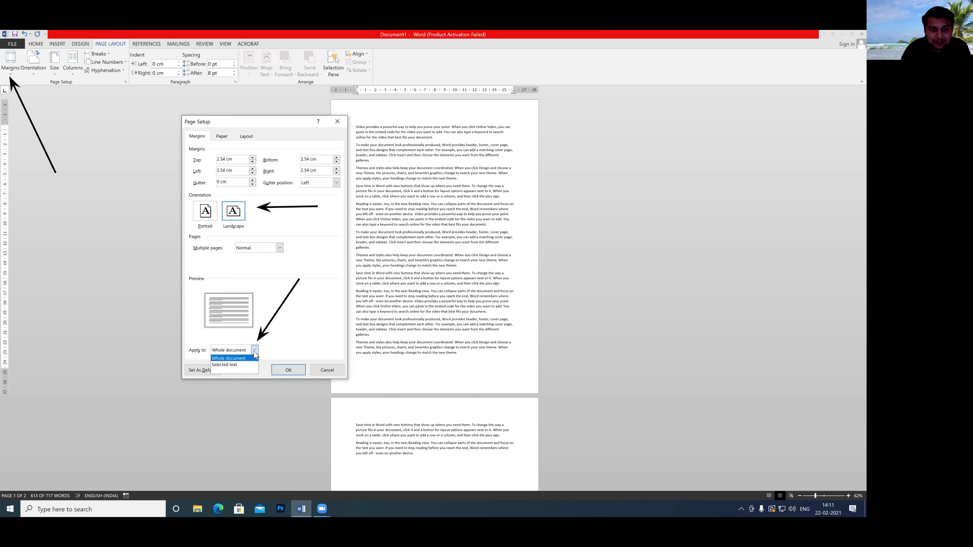
pyautogui.click(242, 370)
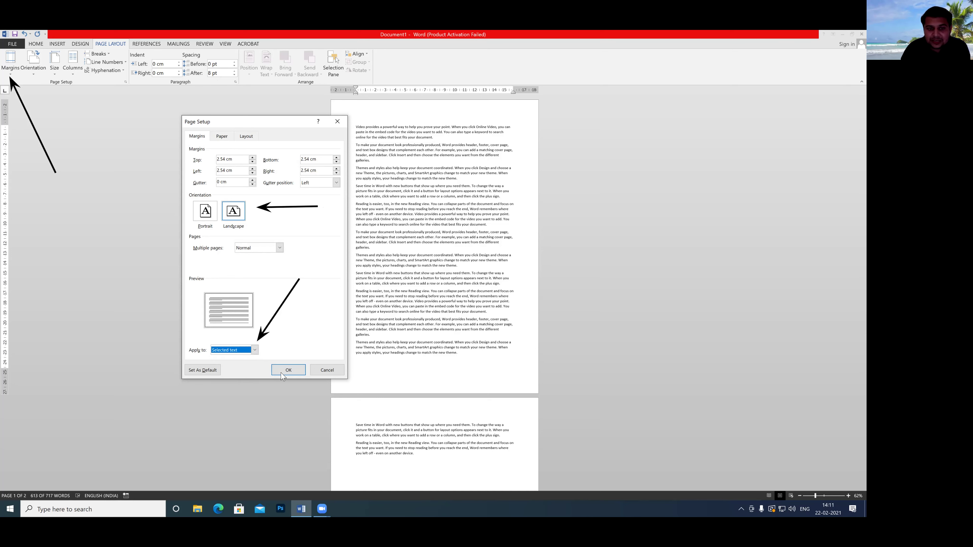
pyautogui.click(288, 370)
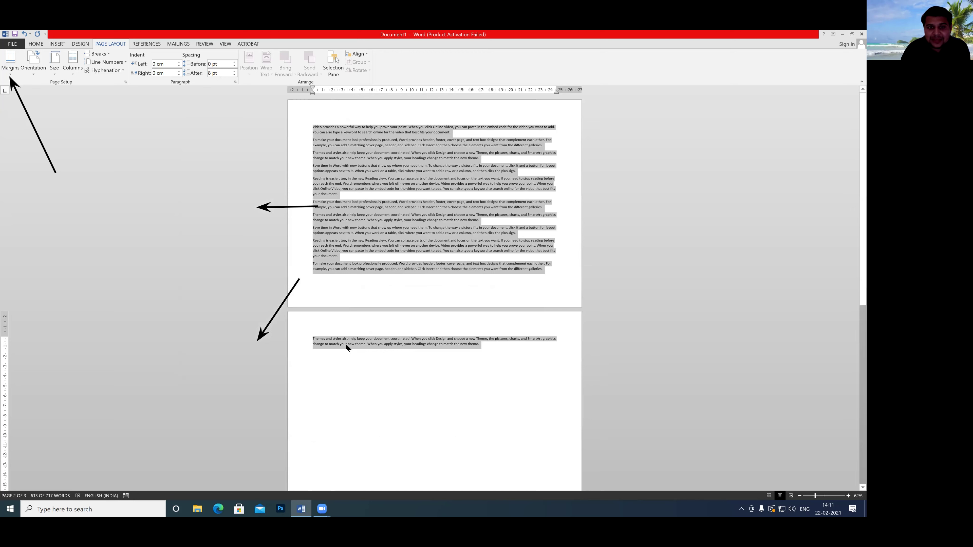
pyautogui.scroll(-2, 339, 293)
pyautogui.scroll(2, 340, 293)
pyautogui.scroll(-6, 339, 294)
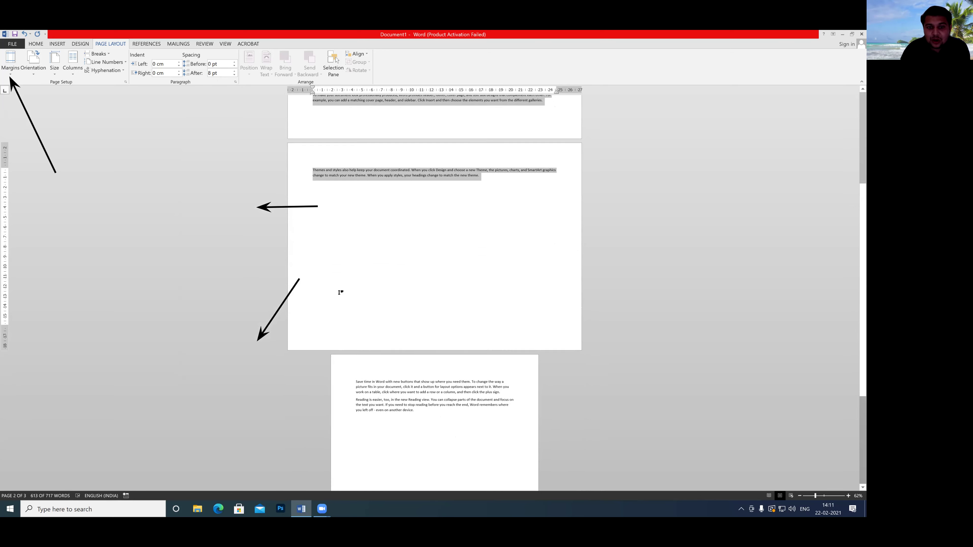
pyautogui.scroll(6, 339, 294)
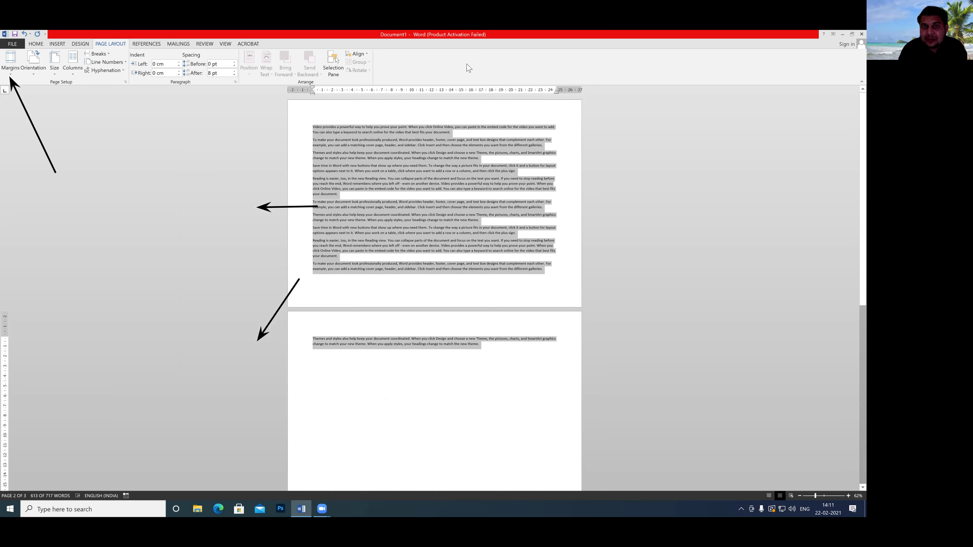
pyautogui.scroll(-10, 395, 170)
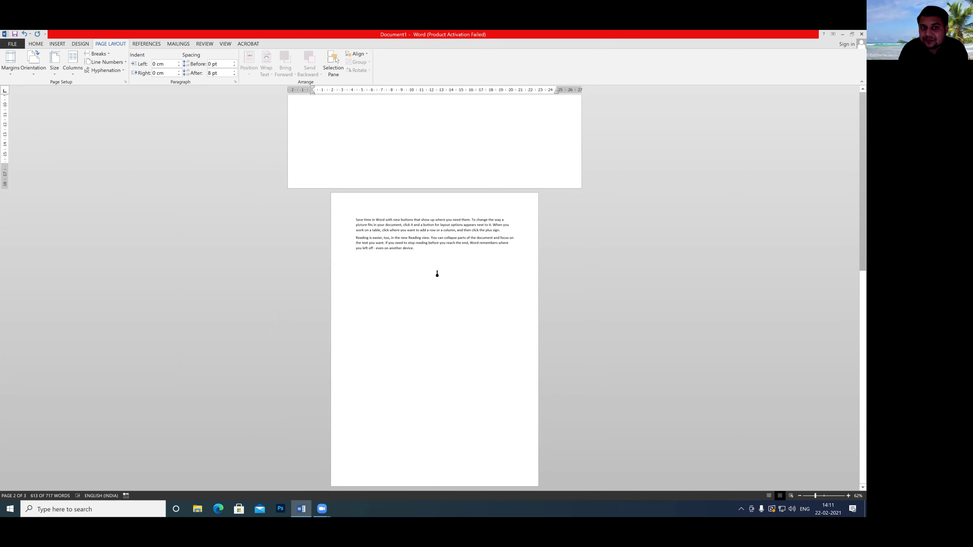
pyautogui.scroll(8, 438, 274)
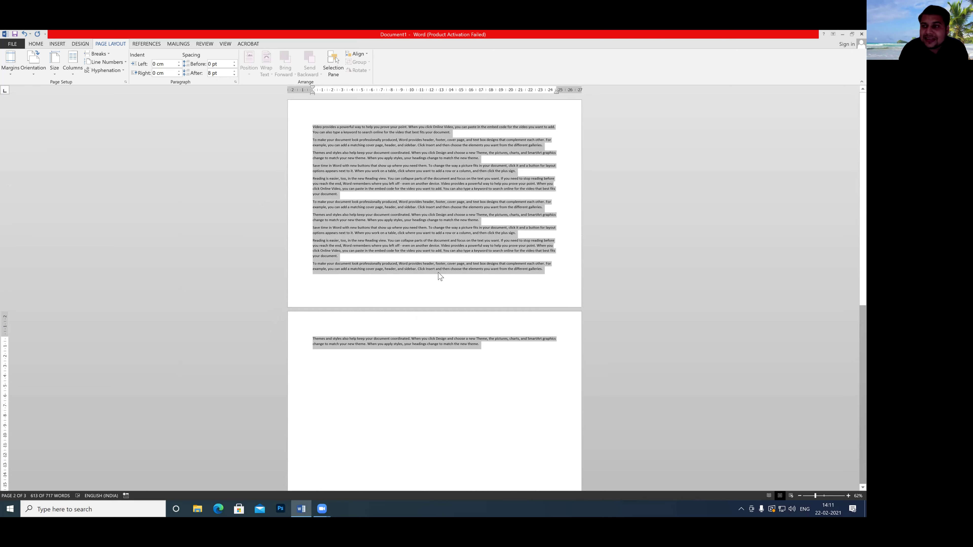
# Step: Return the selected text to Portrait, and apply Landscape to Selected sections again through the custom margins settings
pyautogui.click(31, 75)
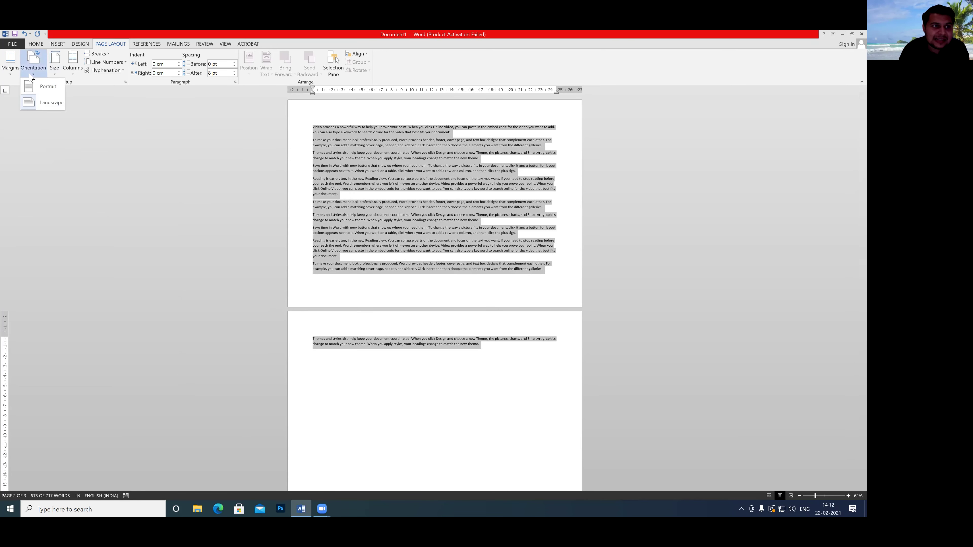
pyautogui.click(42, 87)
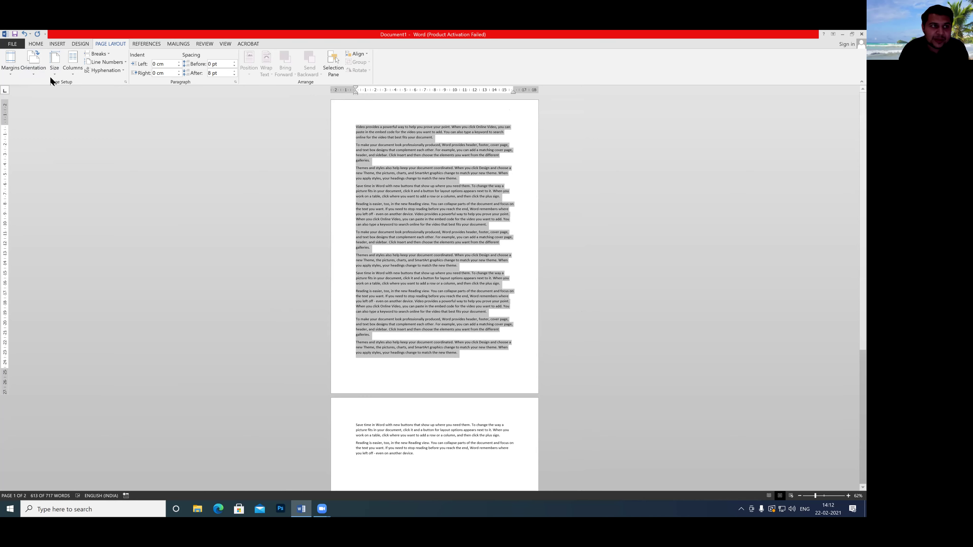
pyautogui.click(10, 64)
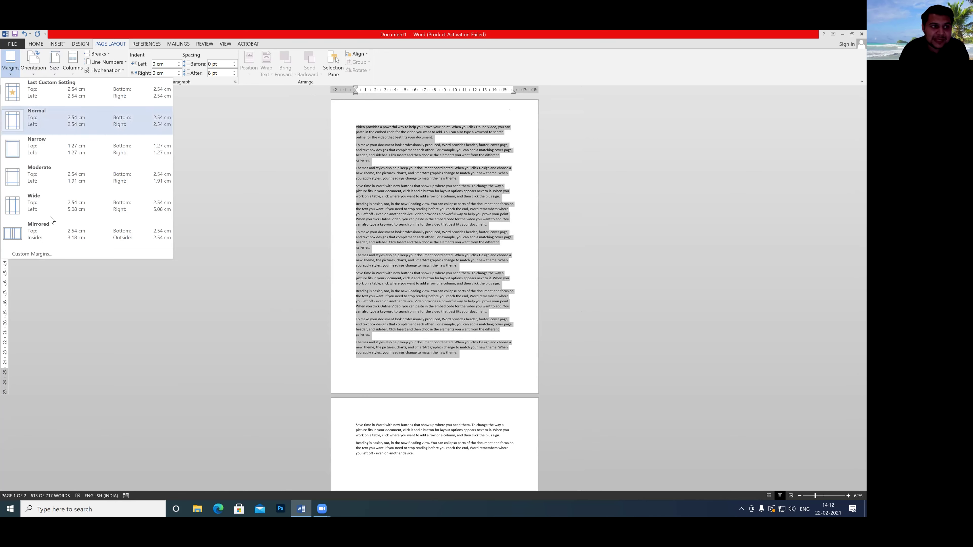
pyautogui.click(32, 254)
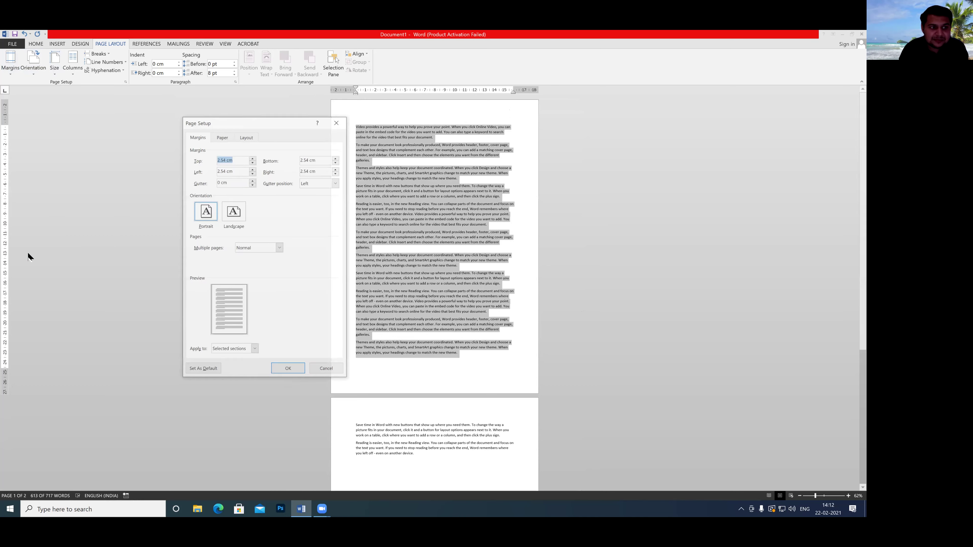
pyautogui.click(236, 217)
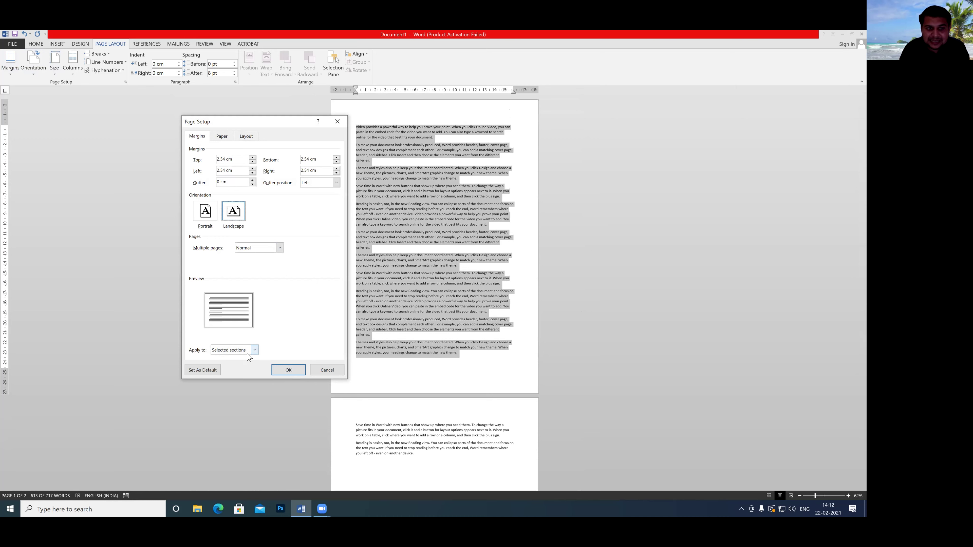
pyautogui.click(277, 371)
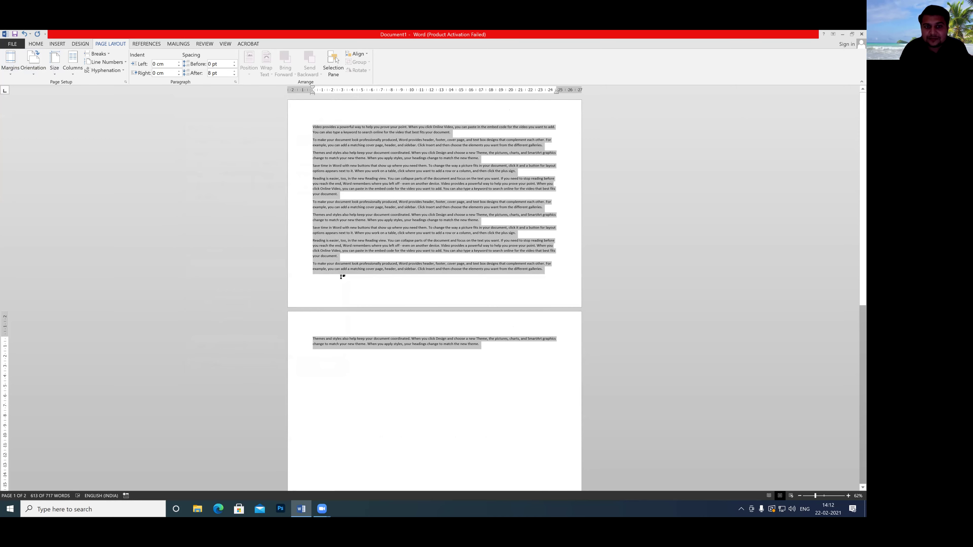
pyautogui.scroll(-10, 342, 277)
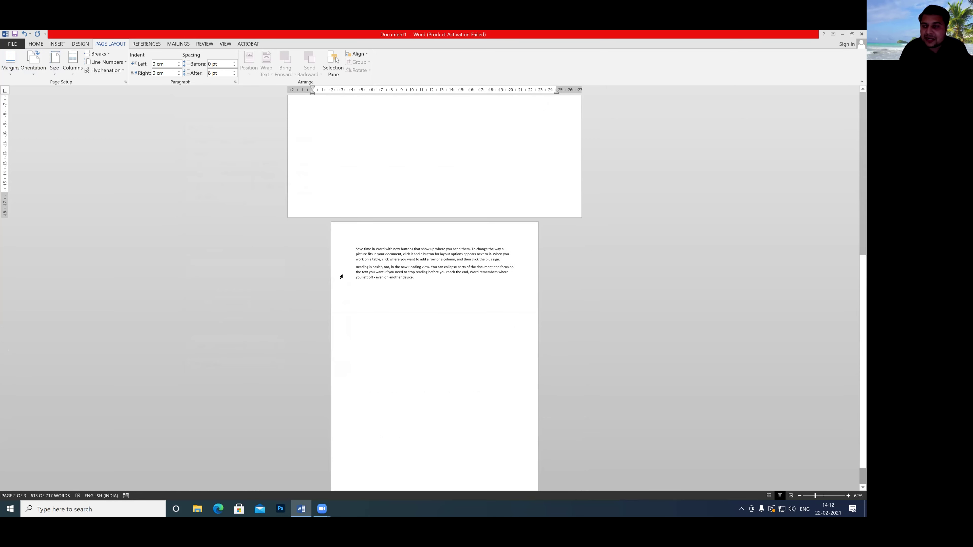
pyautogui.scroll(5, 341, 276)
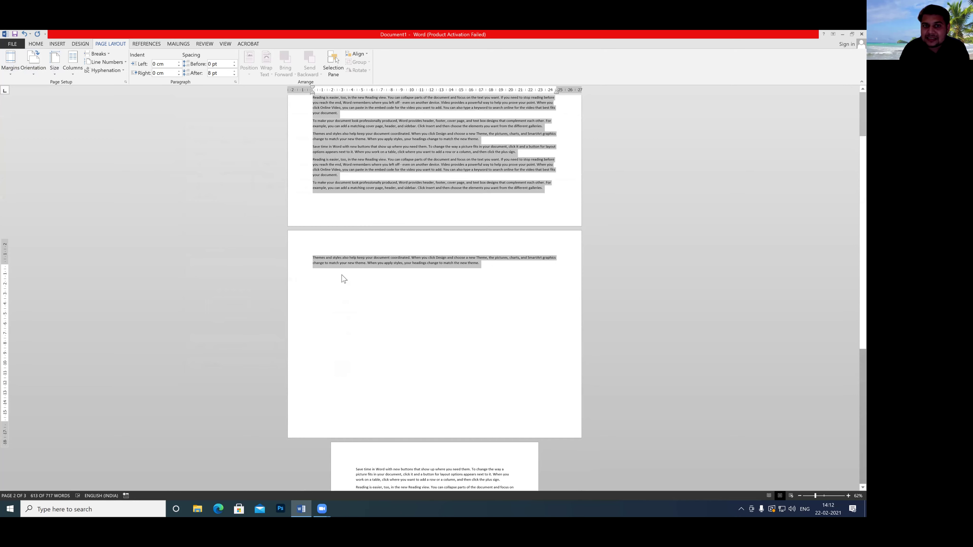
pyautogui.scroll(3, 344, 278)
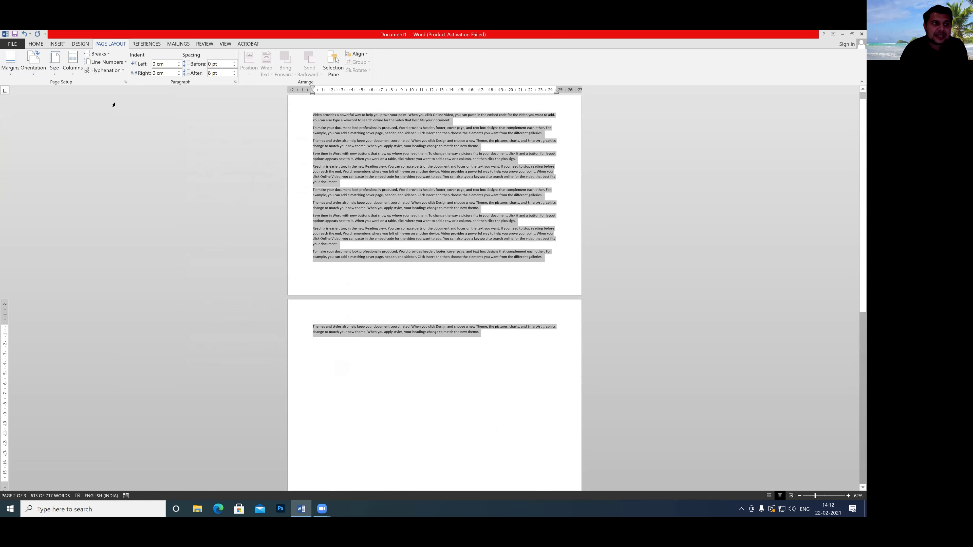
# Step: Set the selected section's orientation to Portrait and reduce the selection to the second paragraph's last line
pyautogui.click(34, 65)
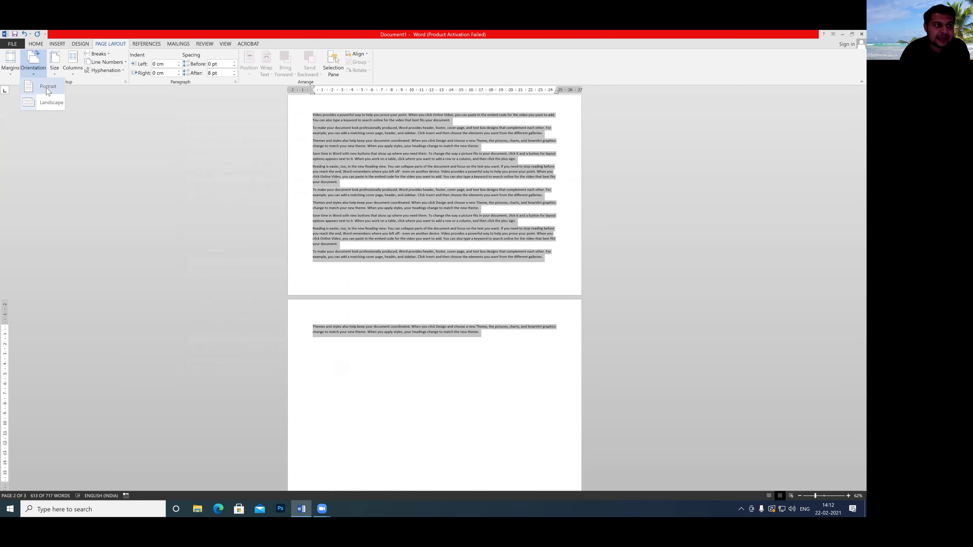
pyautogui.click(48, 89)
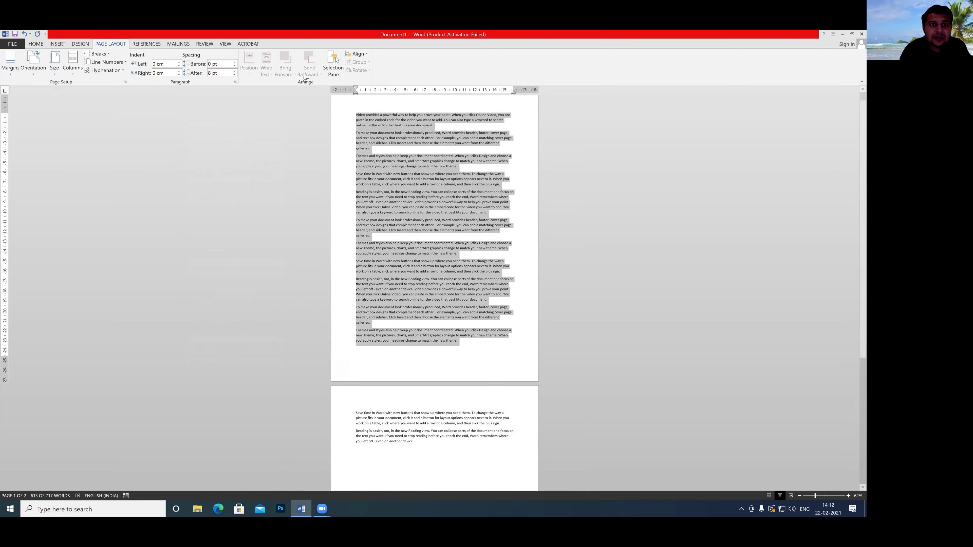
pyautogui.click(343, 149)
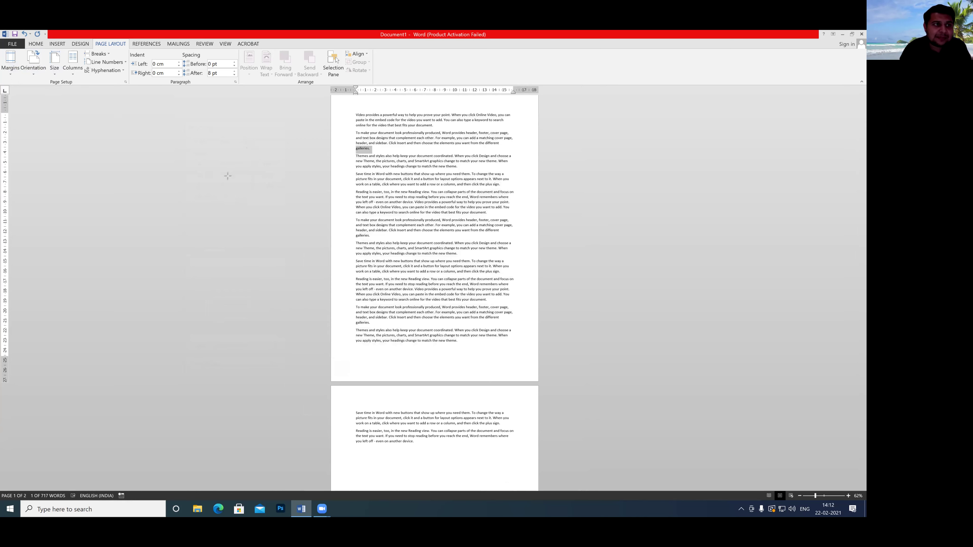
# Step: Draw arrows at the page size, orientation and margins settings, and clear the annotations
pyautogui.moveTo(87, 140); pyautogui.dragTo(60, 82)
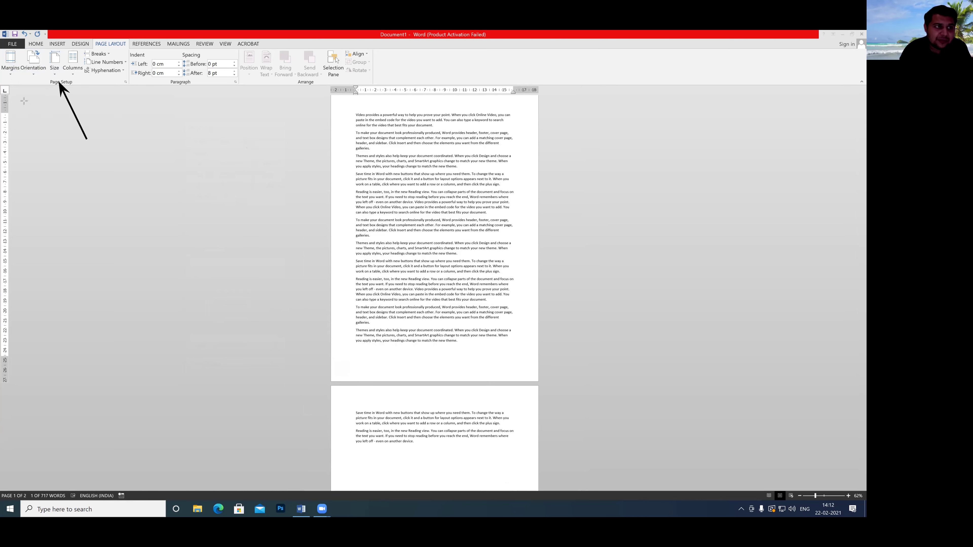
pyautogui.moveTo(31, 113)
pyautogui.mouseDown()
pyautogui.moveTo(33, 81)
pyautogui.moveTo(9, 81)
pyautogui.mouseUp()
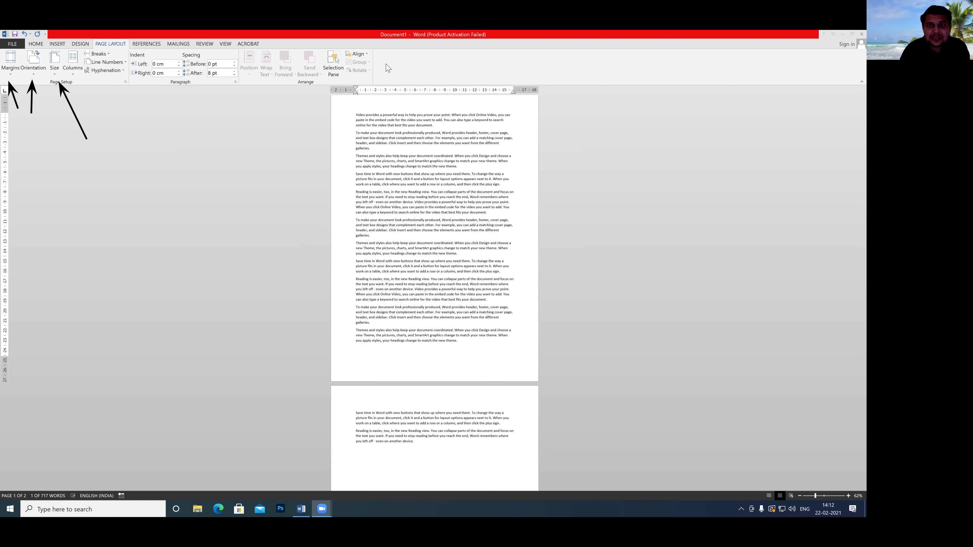
pyautogui.click(446, 67)
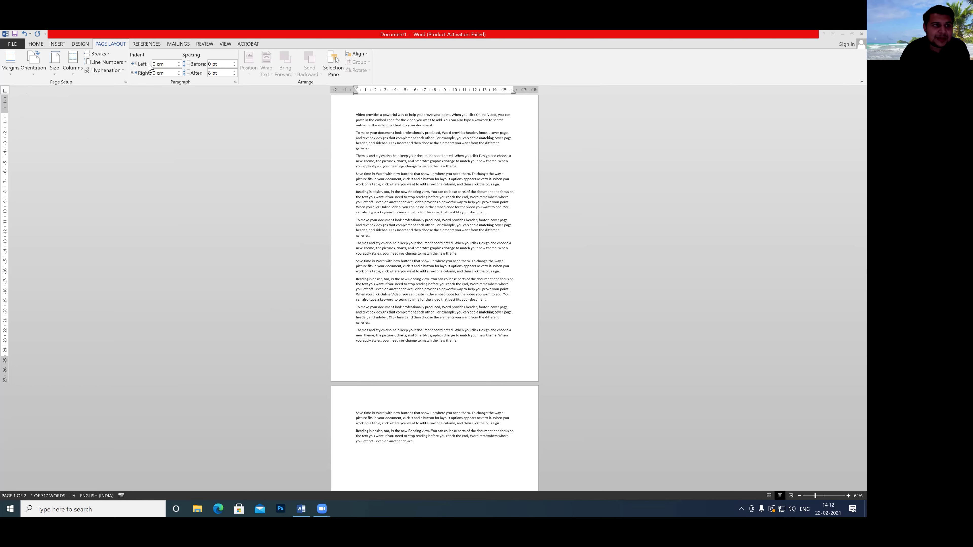
# Step: Apply the Normal margin preset, and open the custom margins settings with the dialog moved clear of the page
pyautogui.click(11, 69)
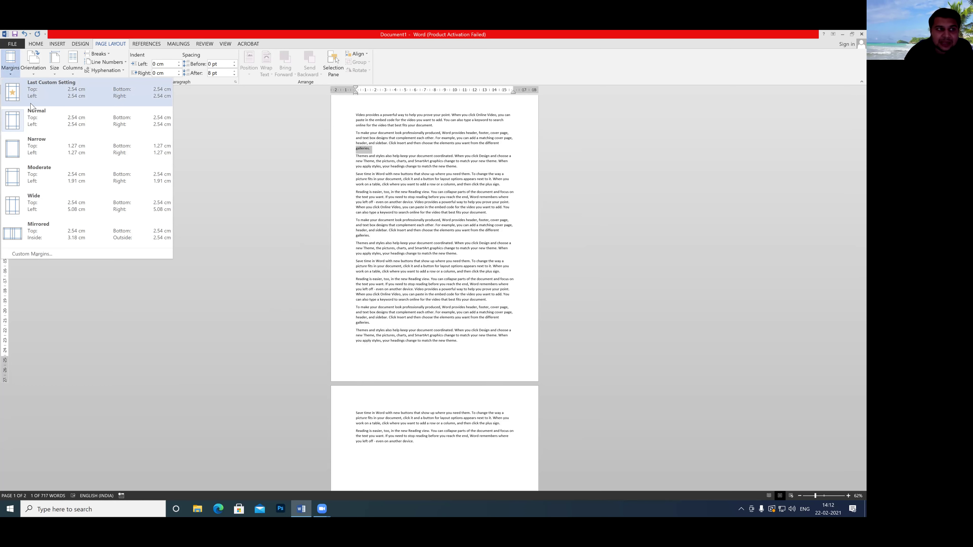
pyautogui.click(36, 118)
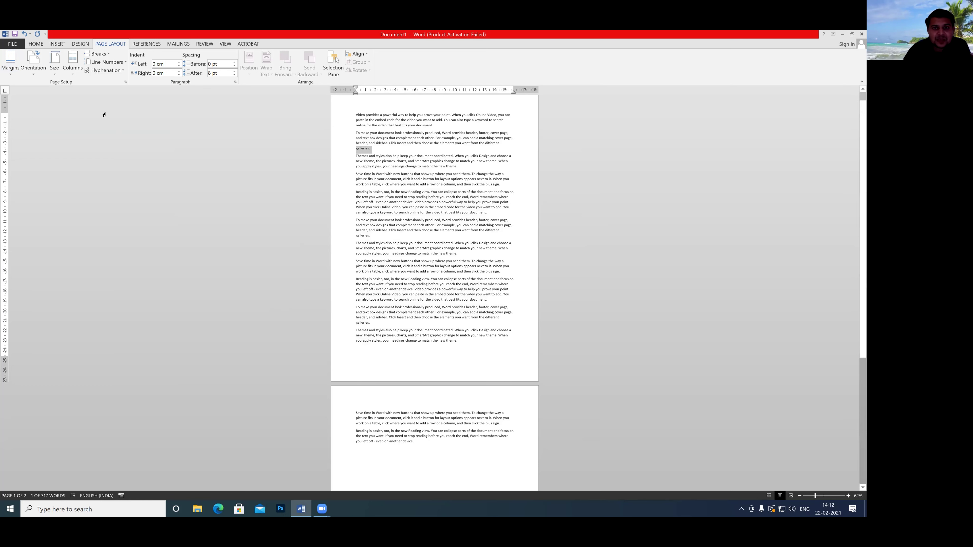
pyautogui.click(11, 63)
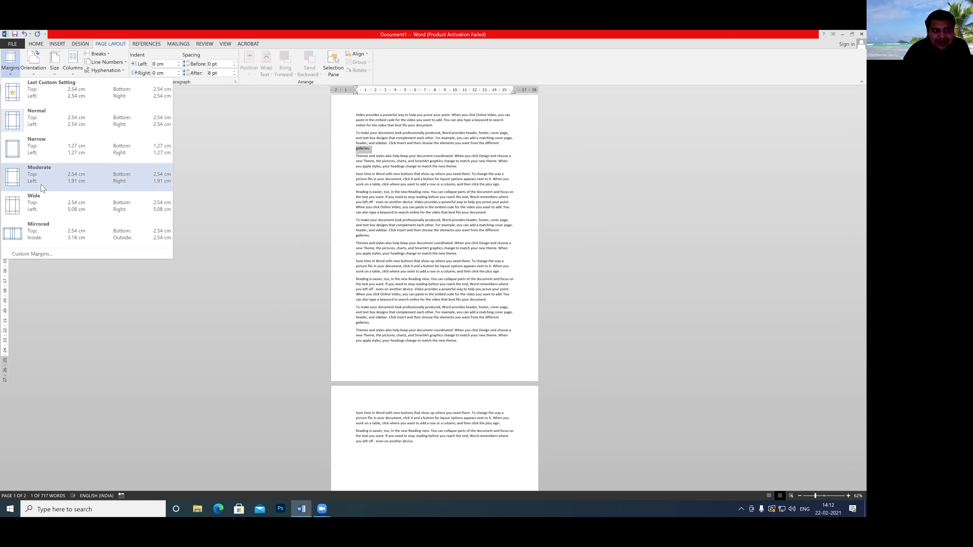
pyautogui.click(26, 254)
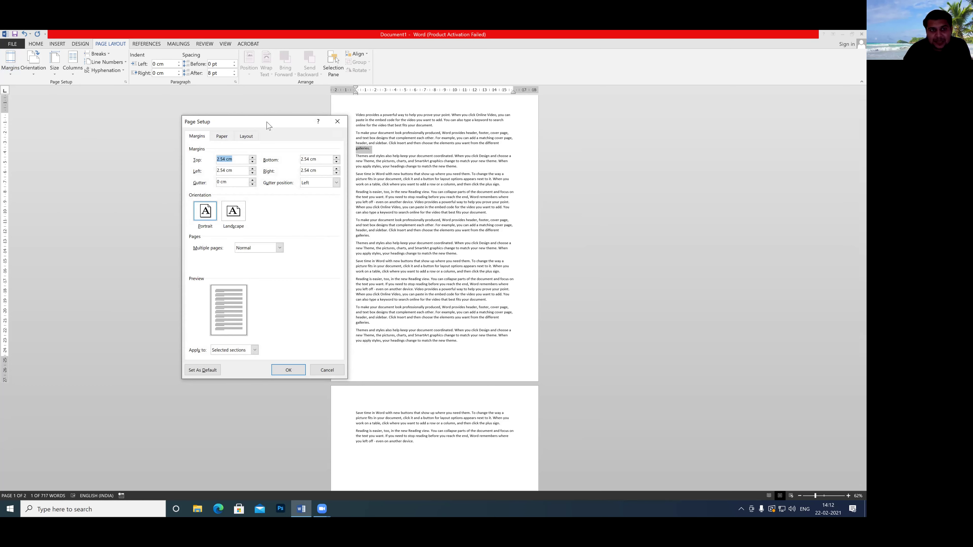
pyautogui.moveTo(228, 128); pyautogui.dragTo(186, 133)
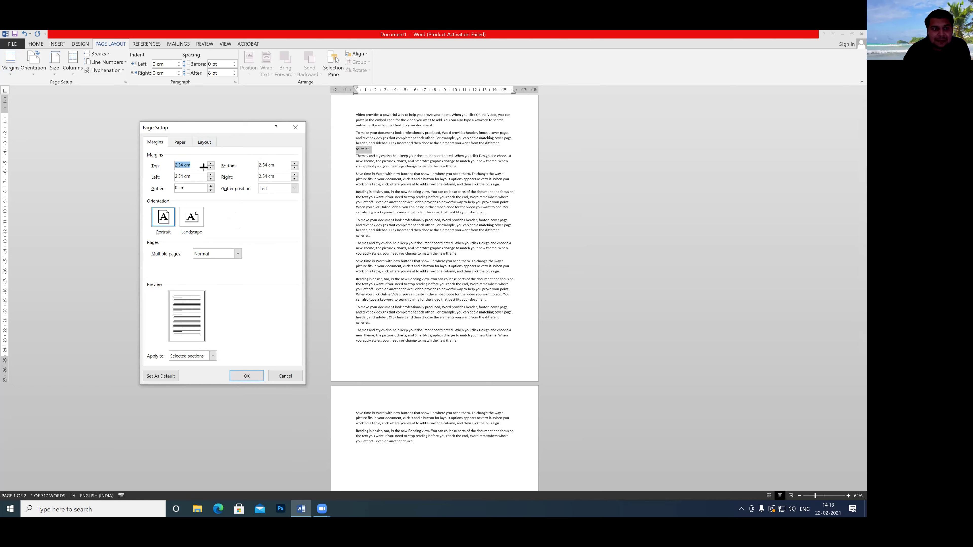
# Step: Frame the top, bottom, left and right margin values, and mark the margins at the page's upper corners
pyautogui.moveTo(141, 158)
pyautogui.mouseDown()
pyautogui.moveTo(165, 175)
pyautogui.moveTo(305, 185)
pyautogui.mouseUp()
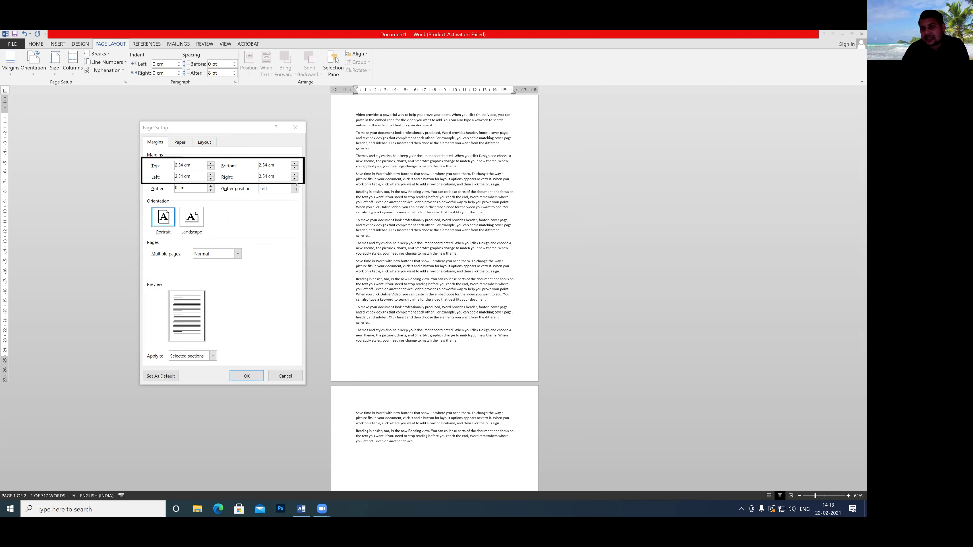
pyautogui.moveTo(340, 95); pyautogui.dragTo(354, 125)
pyautogui.moveTo(519, 97); pyautogui.dragTo(536, 136)
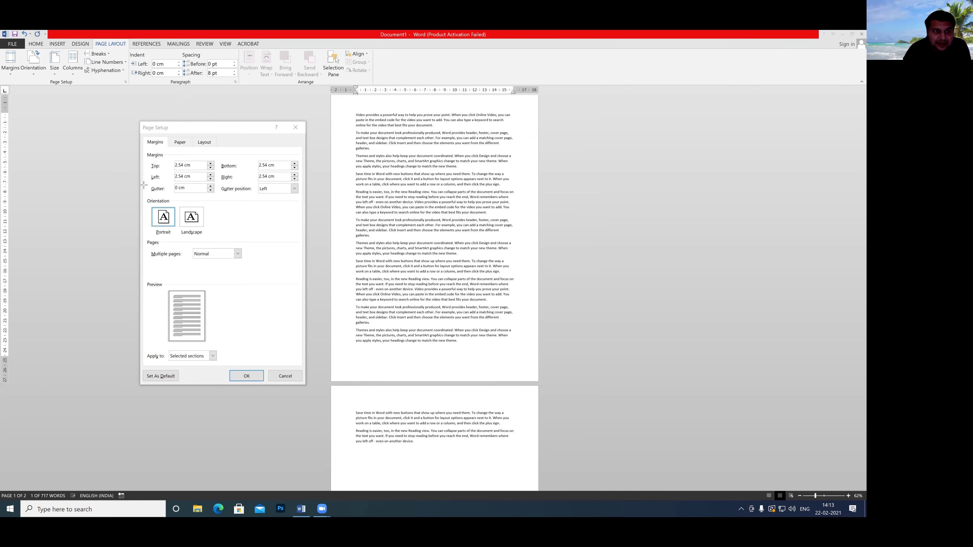
# Step: Frame the Gutter setting, draw dots down the left side of both pages as binding holes, and clear the annotations
pyautogui.moveTo(144, 182); pyautogui.dragTo(221, 198)
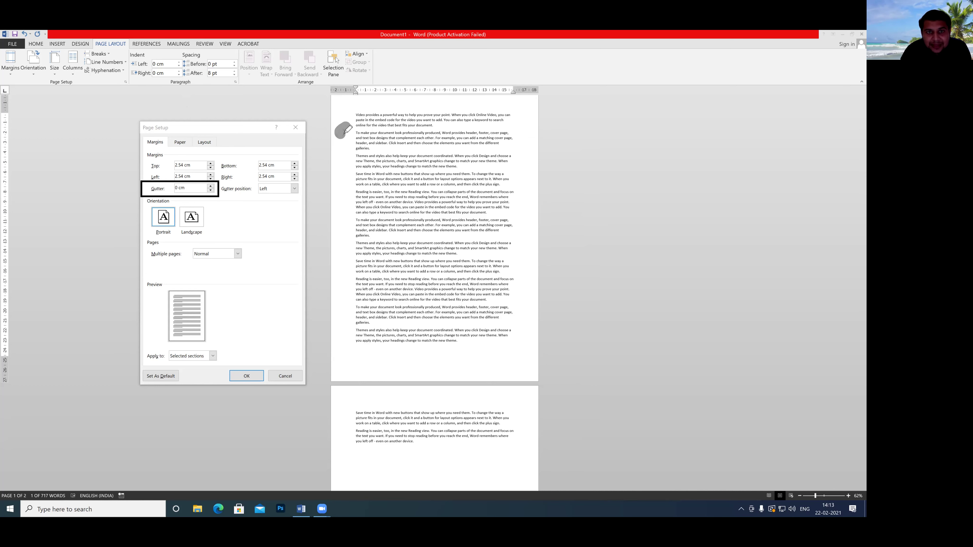
pyautogui.click(346, 147)
pyautogui.click(343, 171)
pyautogui.click(347, 191)
pyautogui.click(344, 220)
pyautogui.click(343, 250)
pyautogui.click(342, 279)
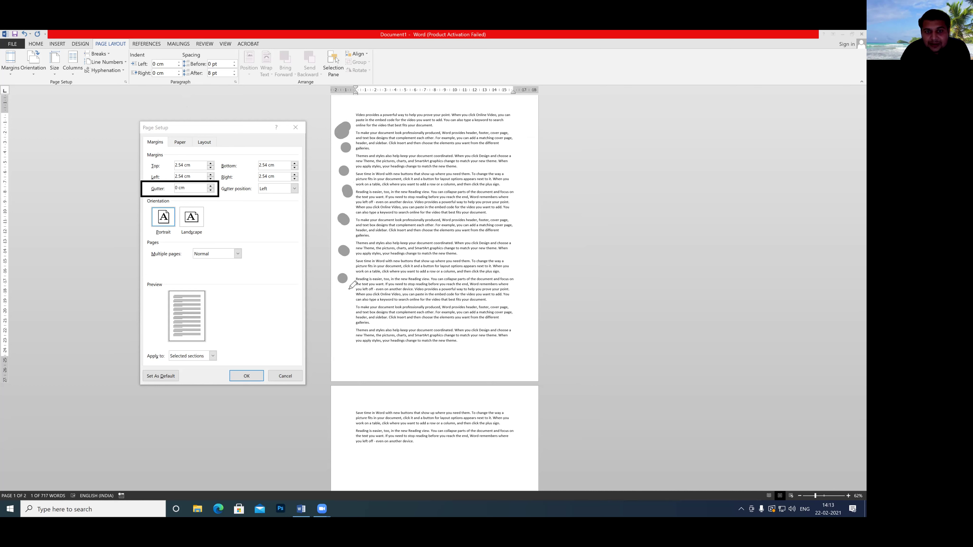
pyautogui.click(340, 305)
pyautogui.click(343, 333)
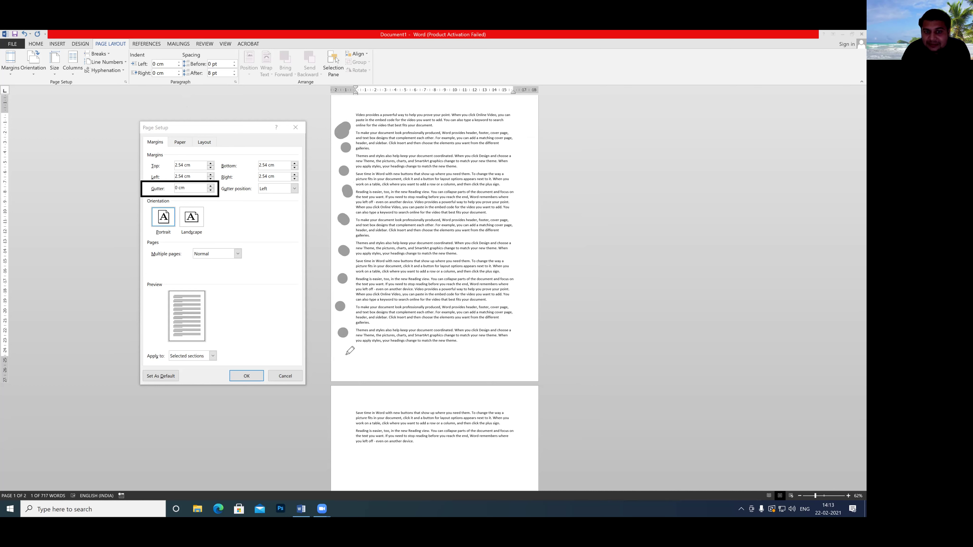
pyautogui.click(344, 353)
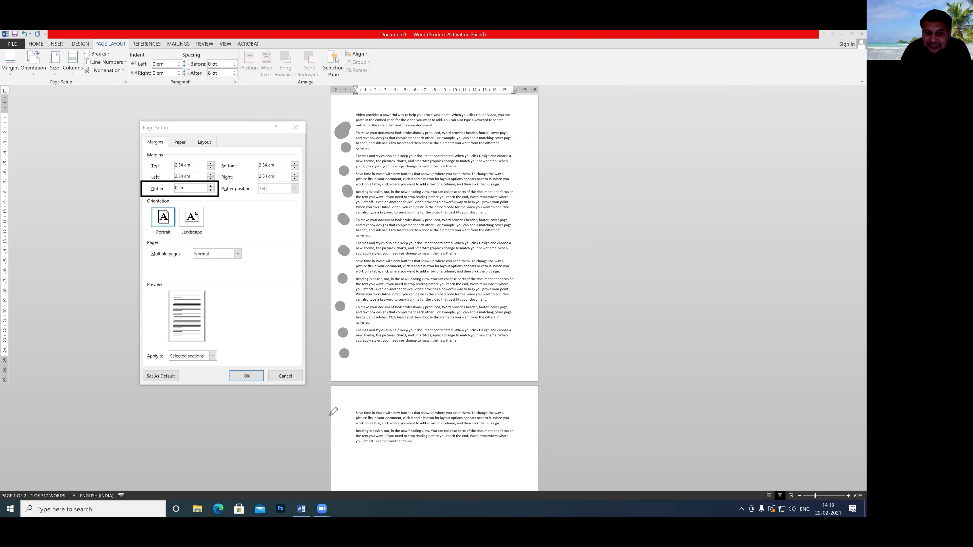
pyautogui.click(357, 414)
pyautogui.click(360, 429)
pyautogui.click(358, 444)
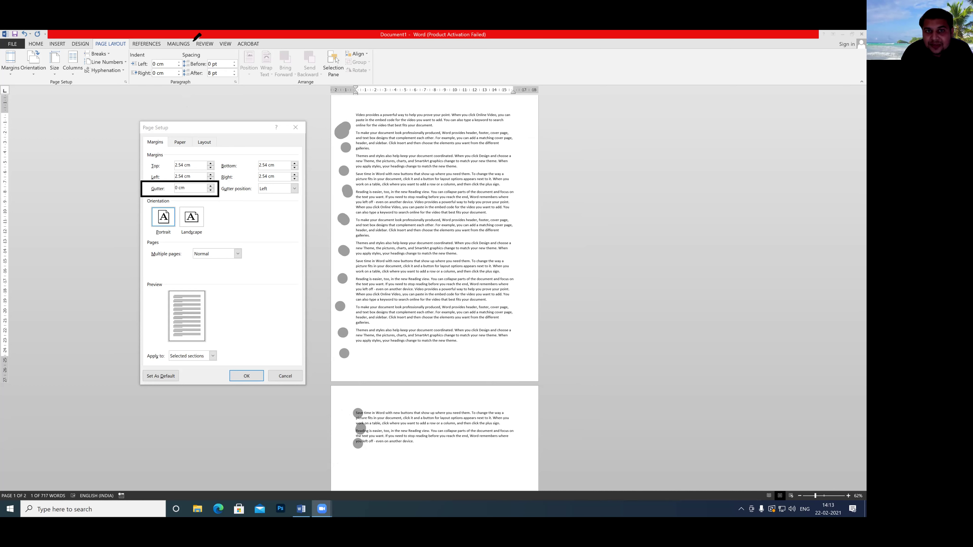
pyautogui.click(430, 75)
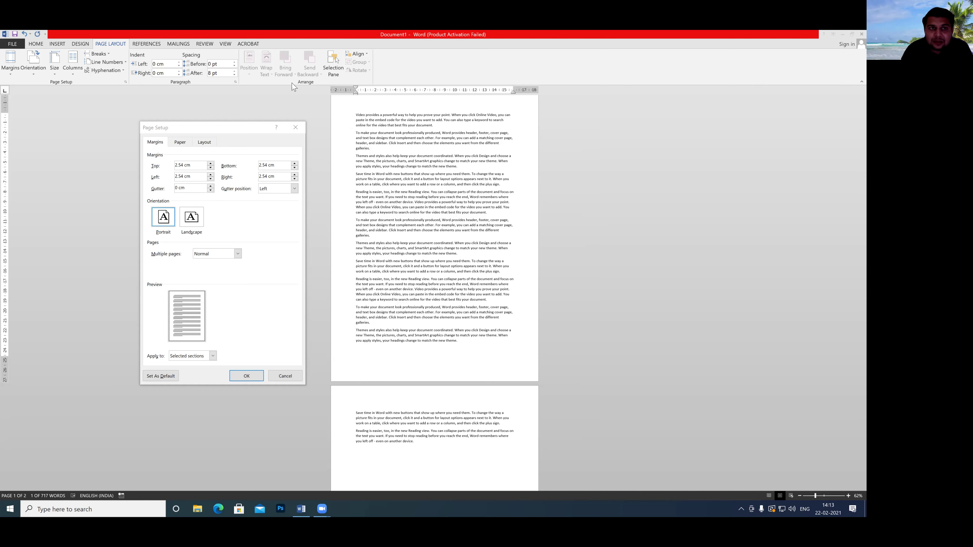
# Step: Select the first page's text and set its gutter to 0.9 cm in the custom margins settings
pyautogui.click(357, 117)
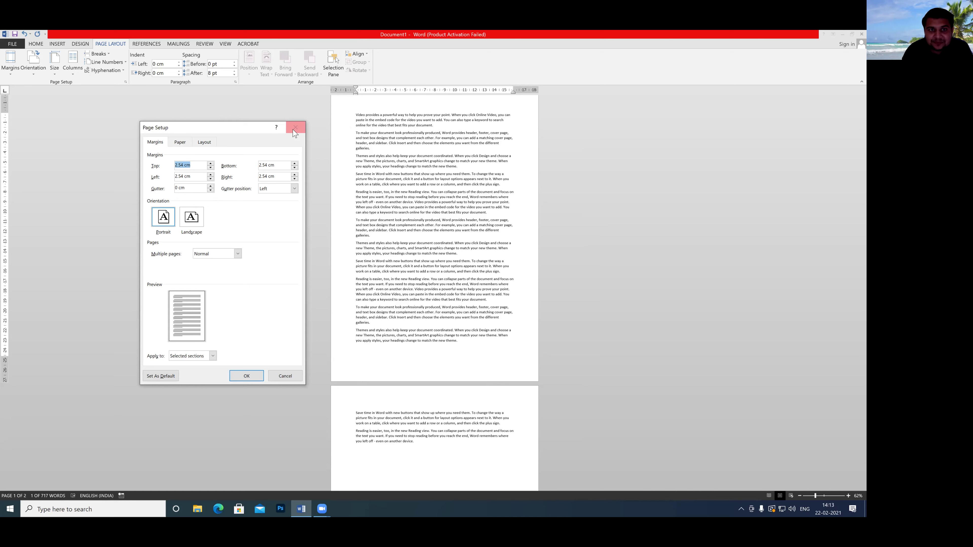
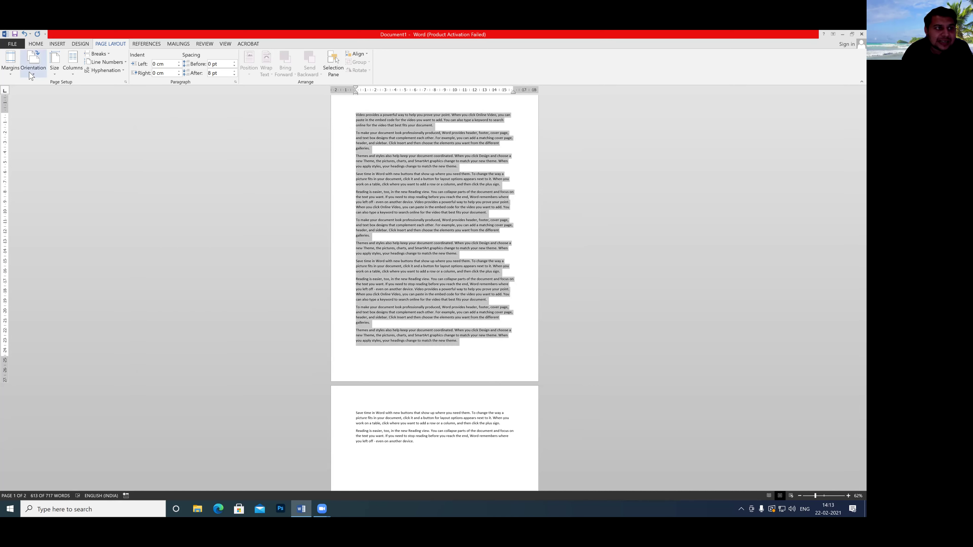
pyautogui.click(12, 69)
pyautogui.click(34, 255)
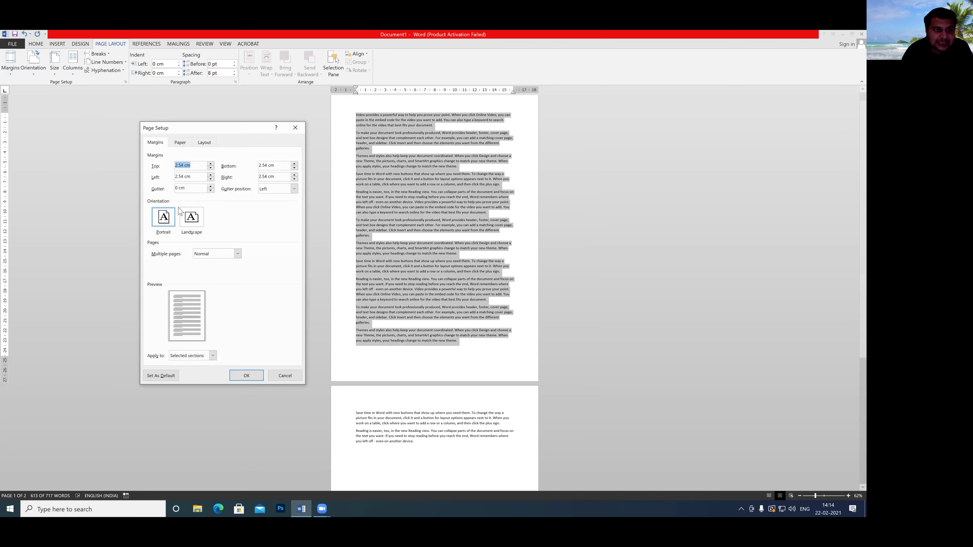
pyautogui.doubleClick(211, 185)
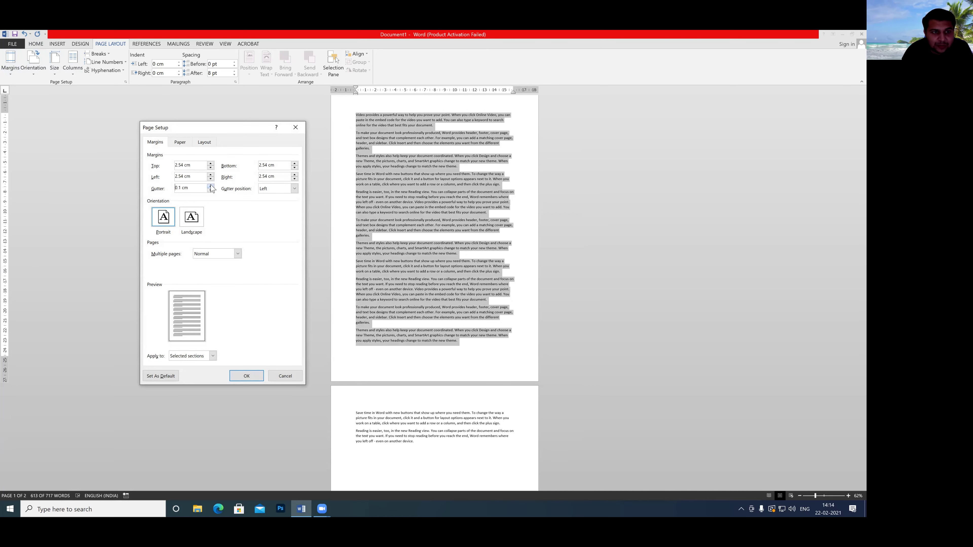
pyautogui.click(211, 185)
pyautogui.click(211, 185)
pyautogui.click(211, 185)
pyautogui.click(211, 186)
pyautogui.click(211, 185)
pyautogui.click(211, 186)
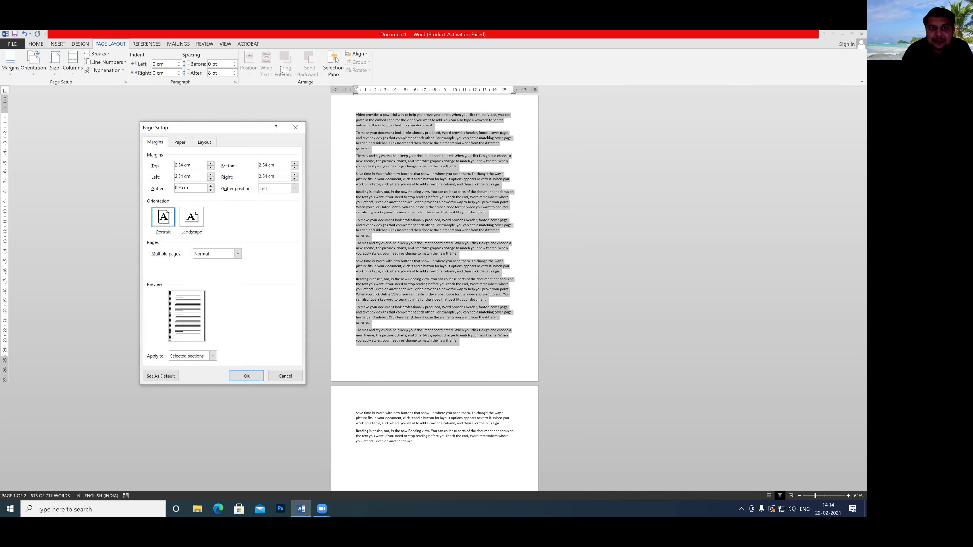
# Step: Mark the gutter label and the page's left and top binding edges with dots and braces, and clear the annotations
pyautogui.click(344, 123)
pyautogui.click(345, 144)
pyautogui.click(346, 166)
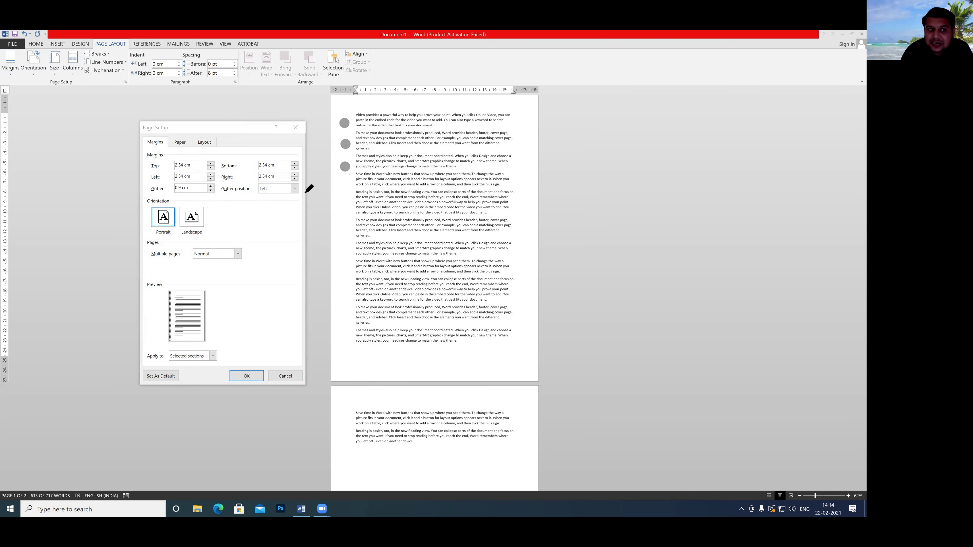
pyautogui.moveTo(141, 189); pyautogui.dragTo(158, 193)
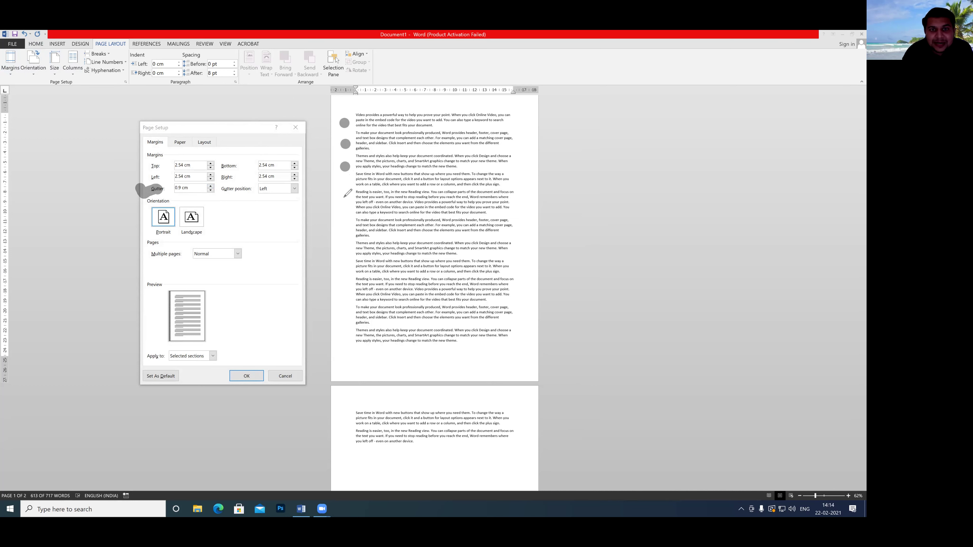
pyautogui.moveTo(341, 187); pyautogui.dragTo(341, 273)
pyautogui.moveTo(384, 101); pyautogui.dragTo(488, 102)
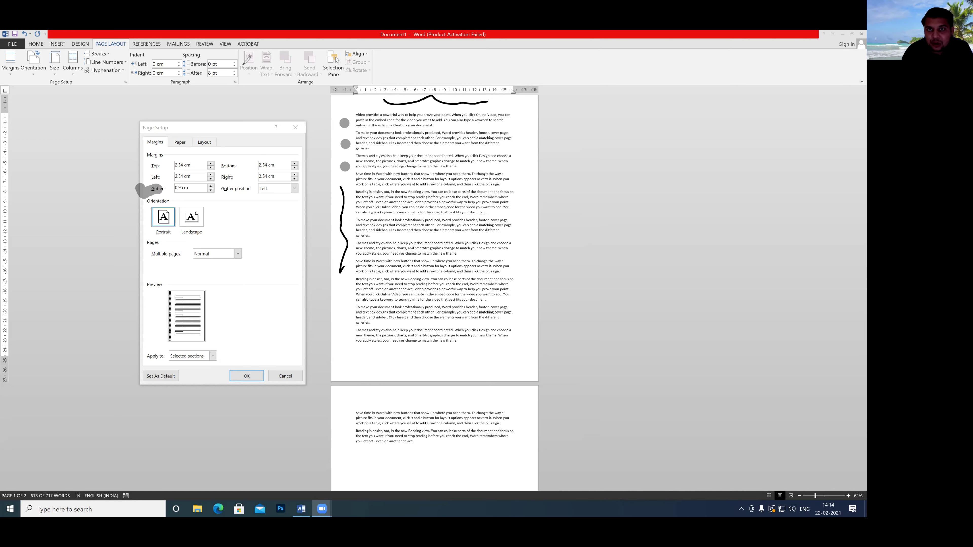
pyautogui.click(424, 80)
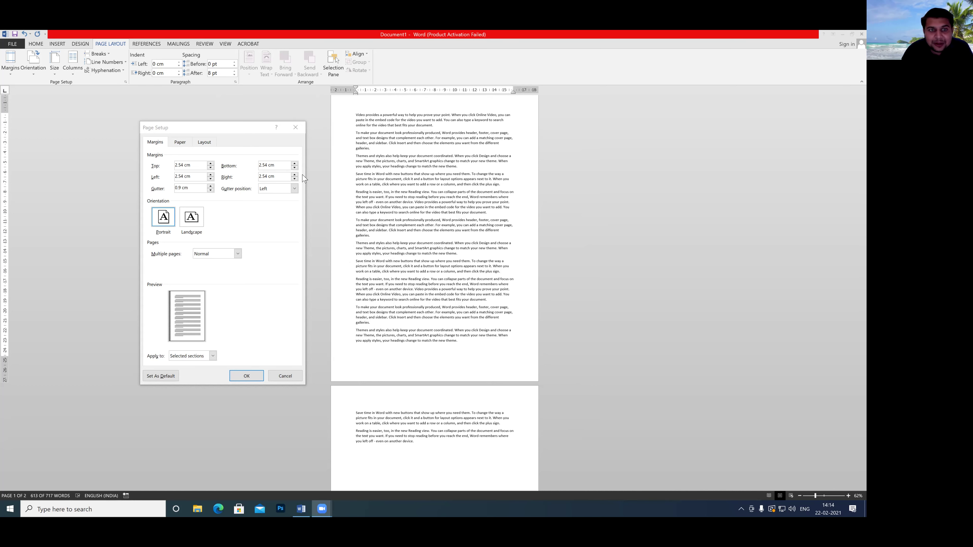
# Step: Keep the gutter position at Left and apply the margin settings to the Whole document
pyautogui.click(295, 189)
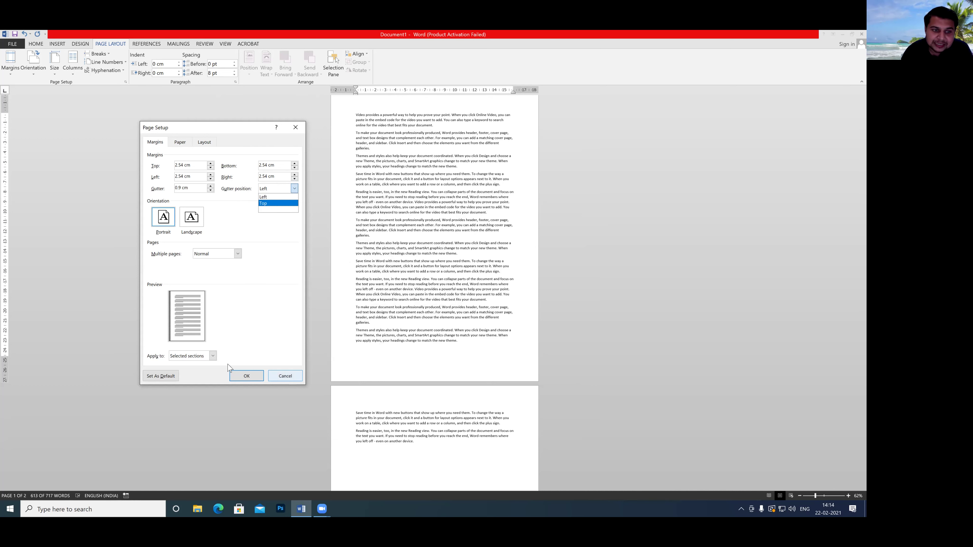
pyautogui.click(212, 356)
pyautogui.click(212, 356)
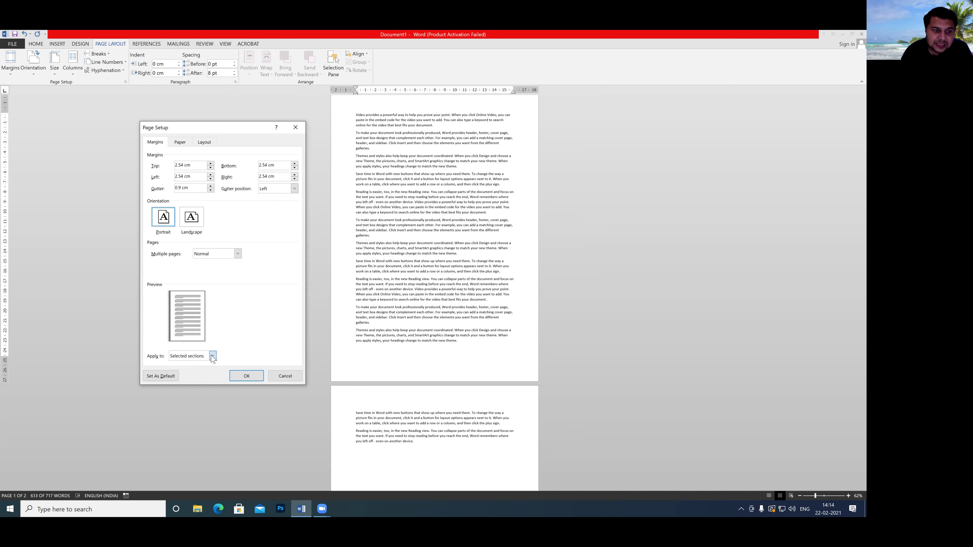
pyautogui.click(192, 371)
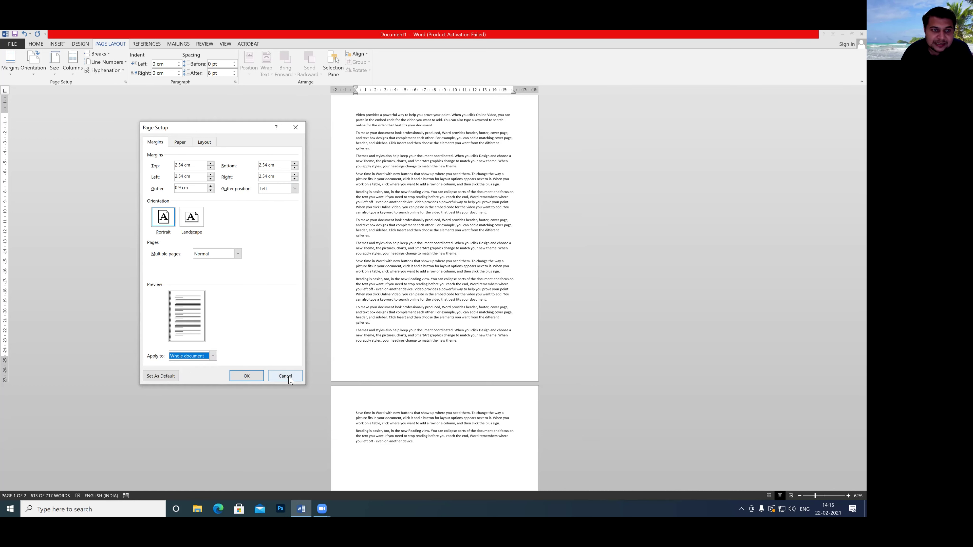
pyautogui.click(247, 376)
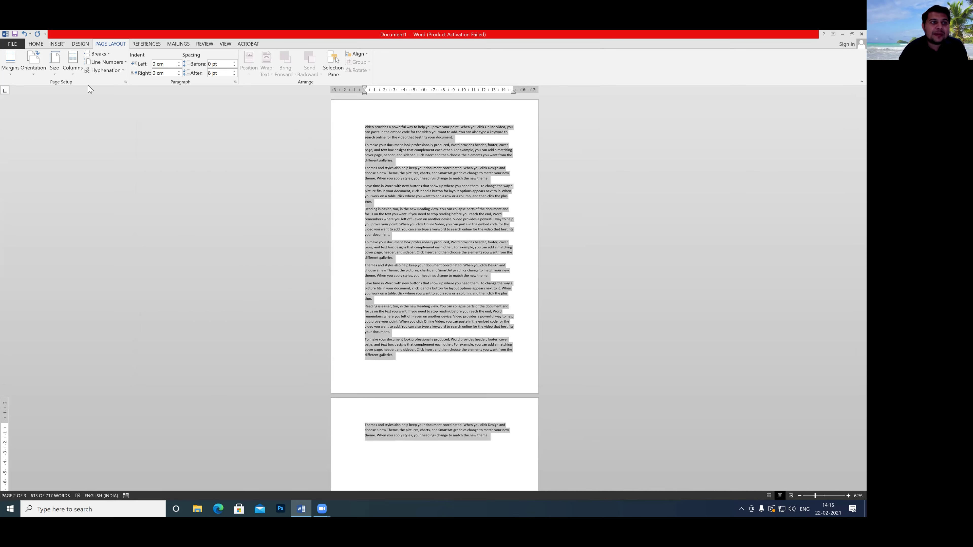
pyautogui.click(11, 75)
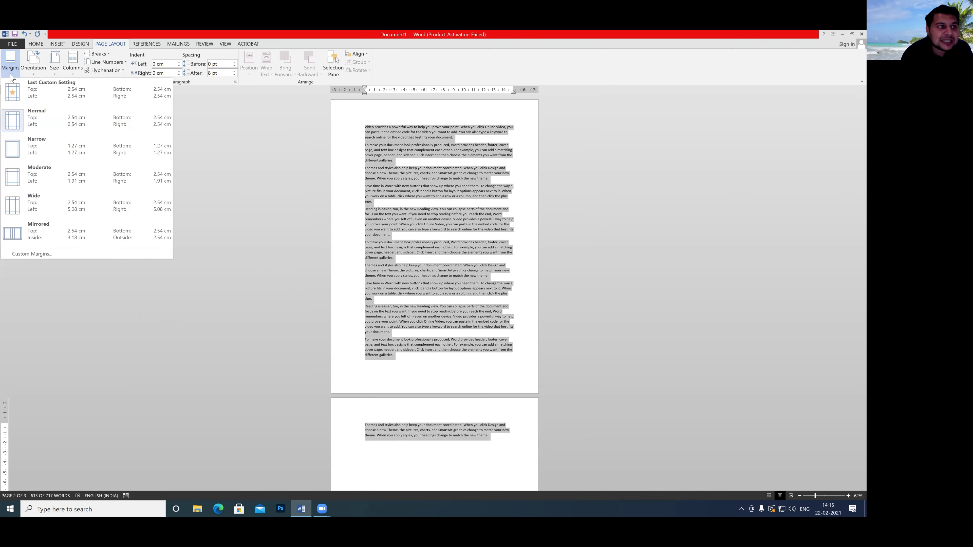
pyautogui.click(34, 74)
pyautogui.click(55, 72)
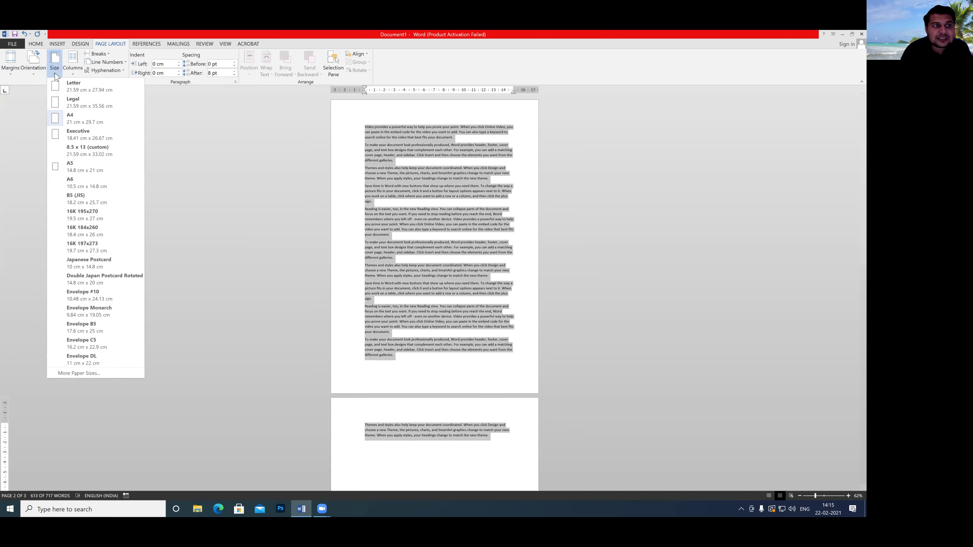
pyautogui.click(232, 133)
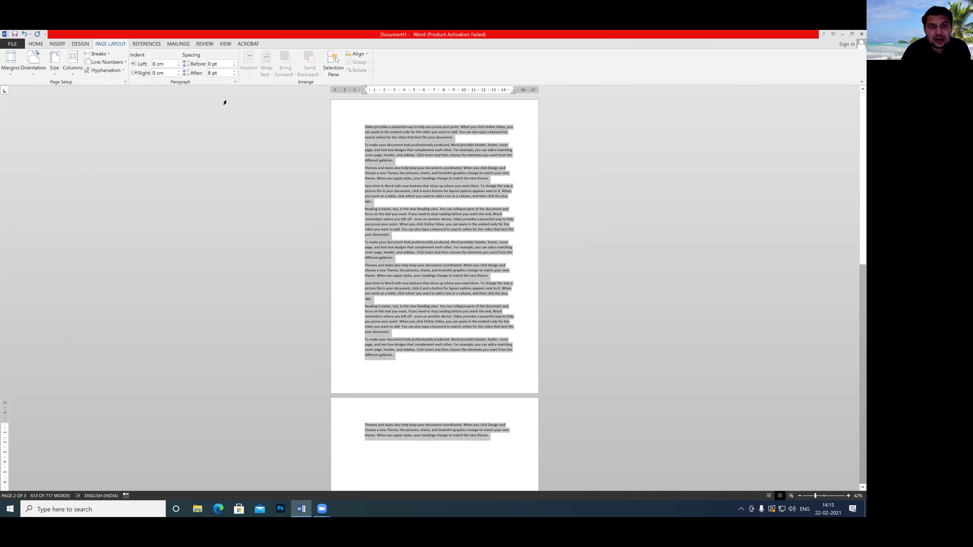
# Step: Lay out the second through fourth paragraphs on the first page in two columns
pyautogui.click(354, 127)
pyautogui.moveTo(815, 496); pyautogui.dragTo(826, 496)
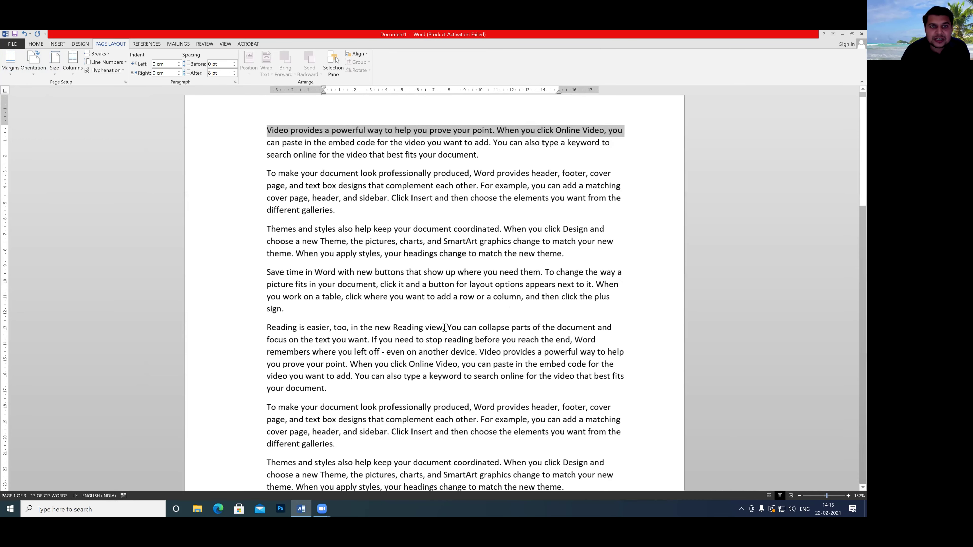
pyautogui.scroll(2, 376, 238)
pyautogui.scroll(1, 475, 194)
pyautogui.click(482, 201)
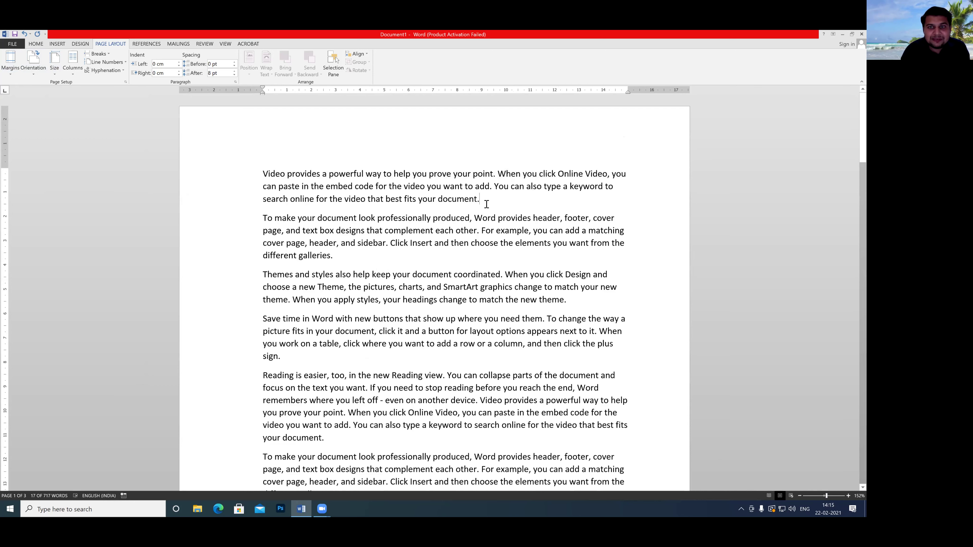
pyautogui.click(72, 69)
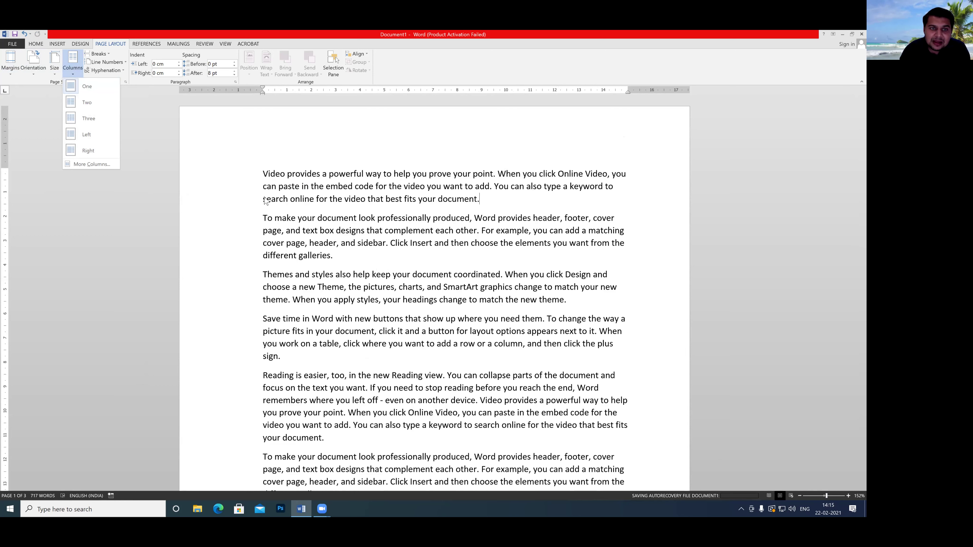
pyautogui.click(264, 218)
pyautogui.moveTo(264, 218); pyautogui.dragTo(610, 355)
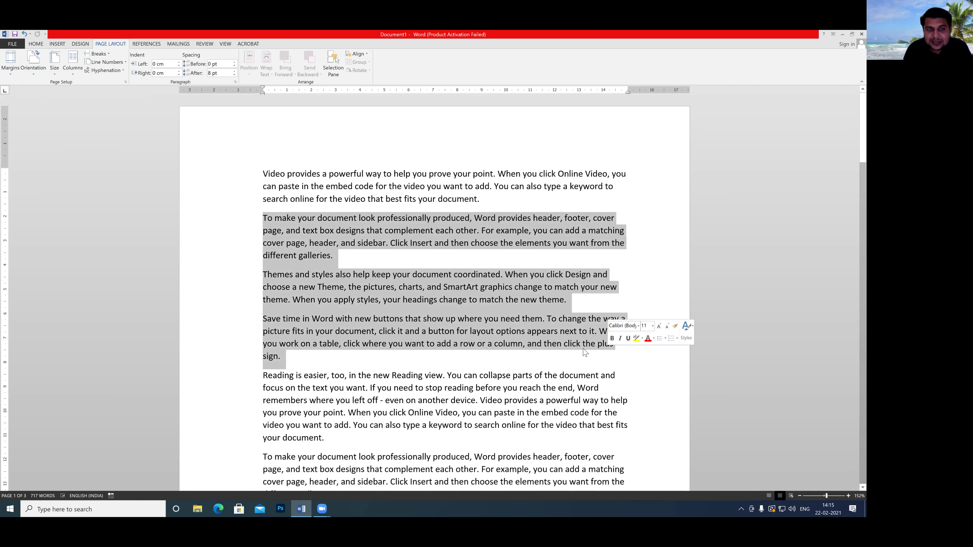
pyautogui.click(73, 72)
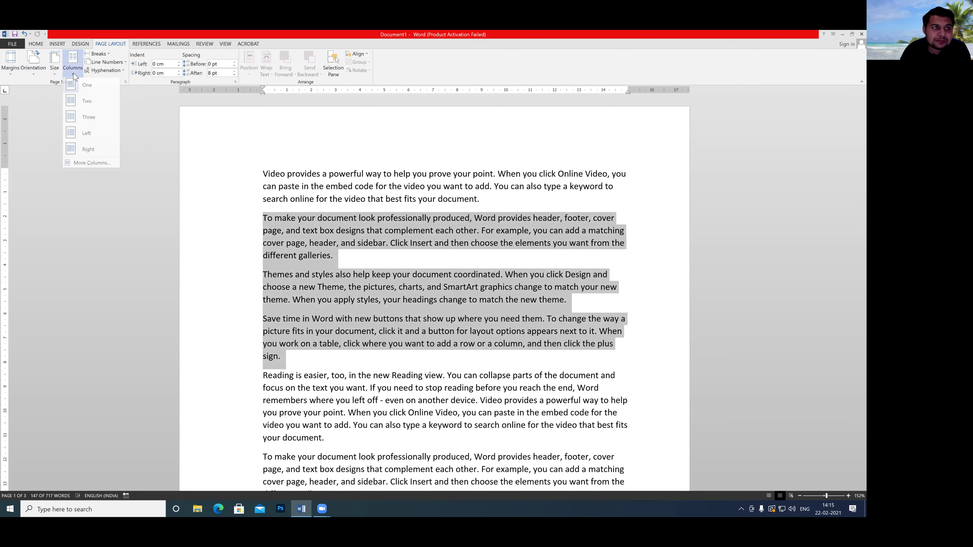
pyautogui.click(85, 103)
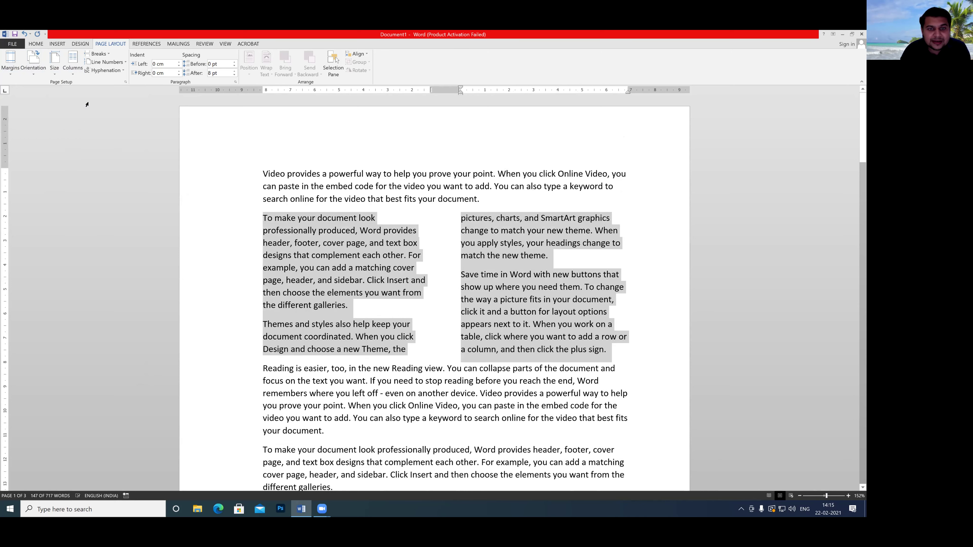
# Step: Apply the Three, Left and Right column presets in turn to the selected paragraphs
pyautogui.click(73, 63)
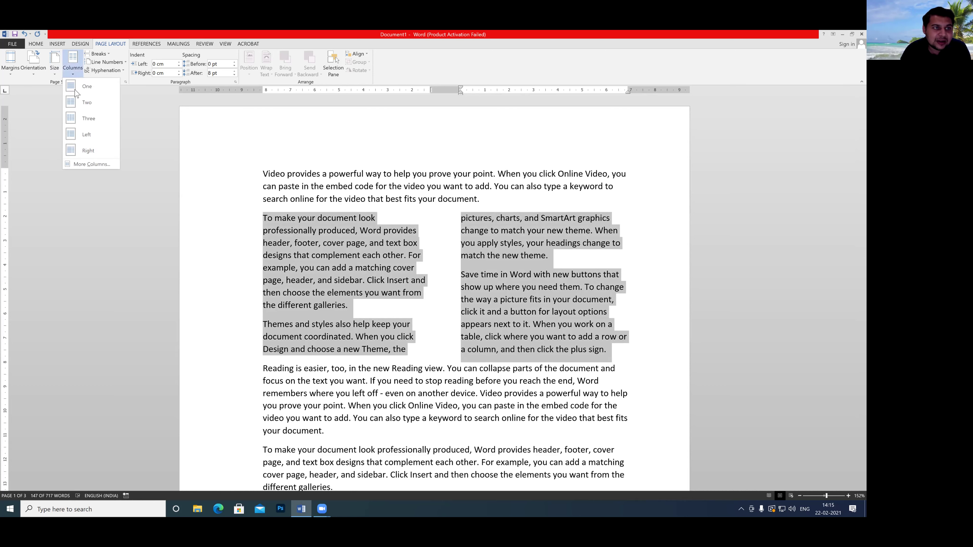
pyautogui.click(80, 122)
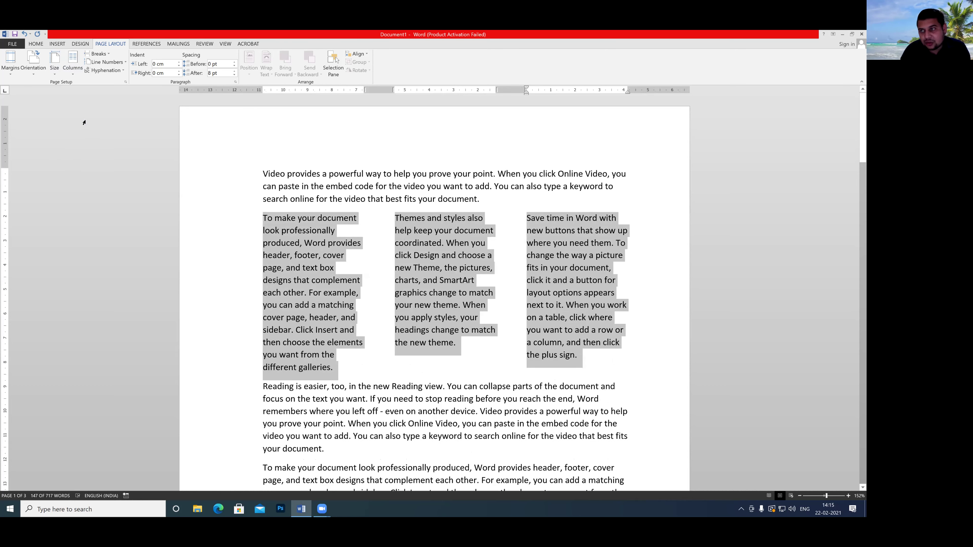
pyautogui.click(73, 63)
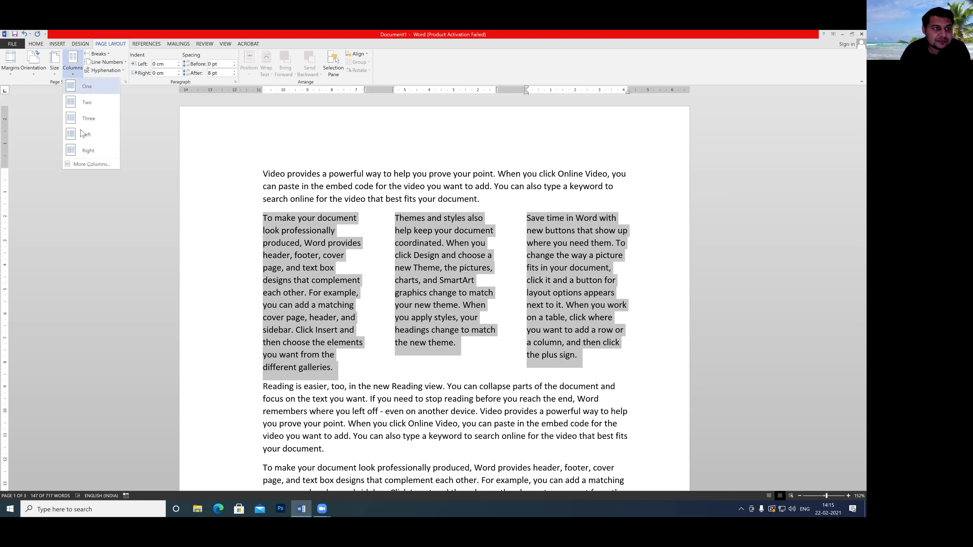
pyautogui.click(85, 137)
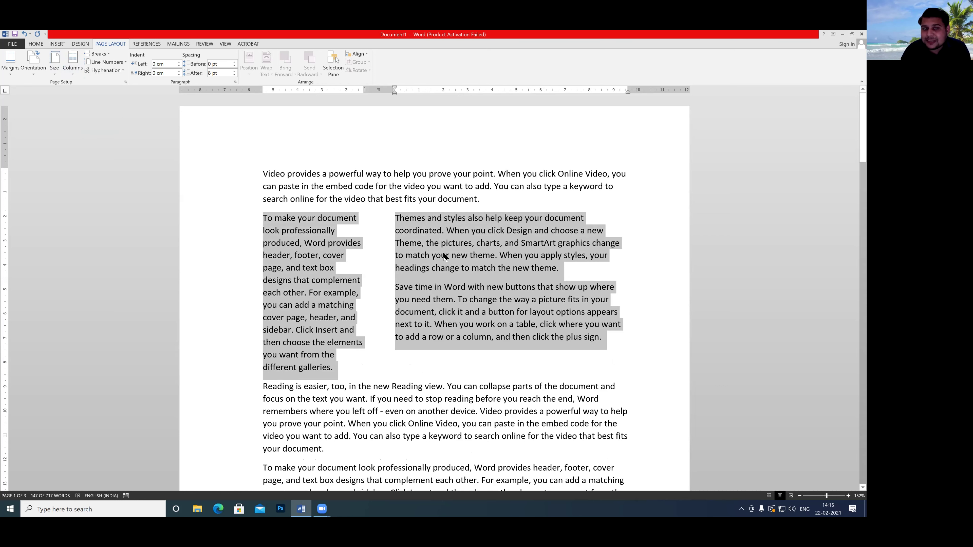
pyautogui.click(73, 63)
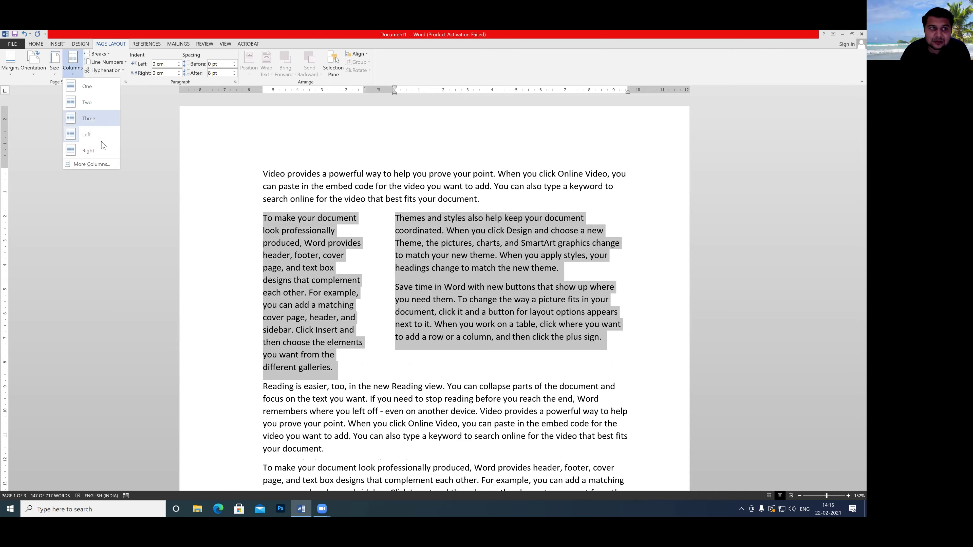
pyautogui.click(89, 151)
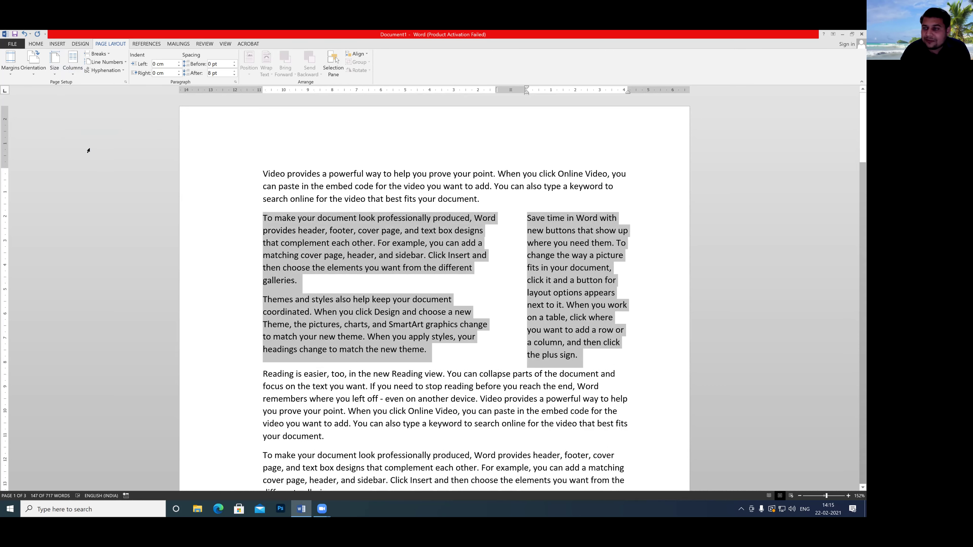
# Step: Outline the Number of columns field in the custom column settings and set the selected text to 5 columns
pyautogui.click(79, 72)
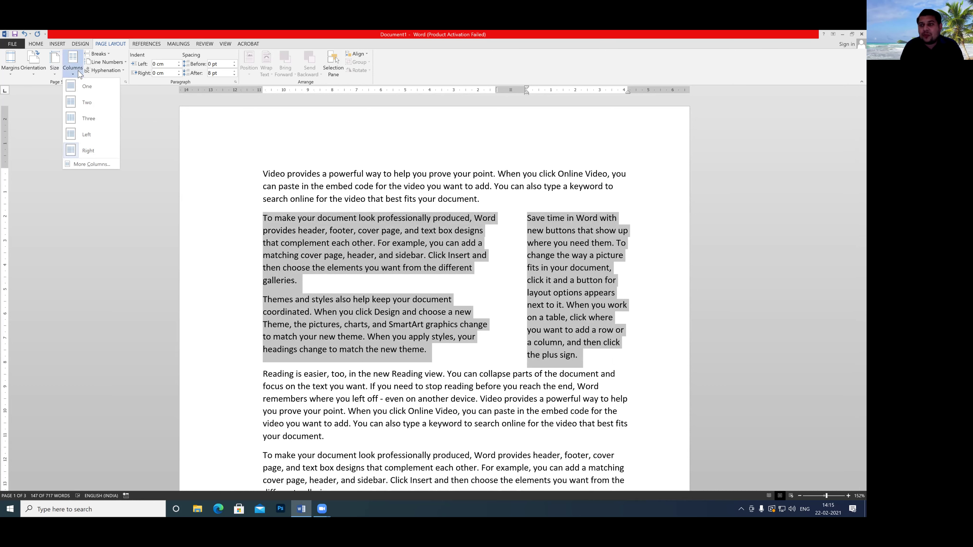
pyautogui.click(88, 165)
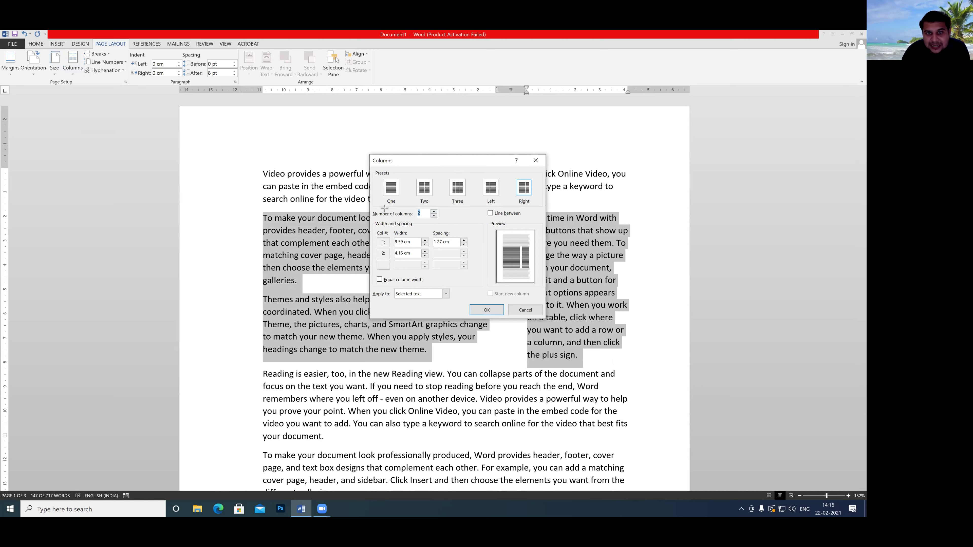
pyautogui.moveTo(371, 202); pyautogui.dragTo(447, 222)
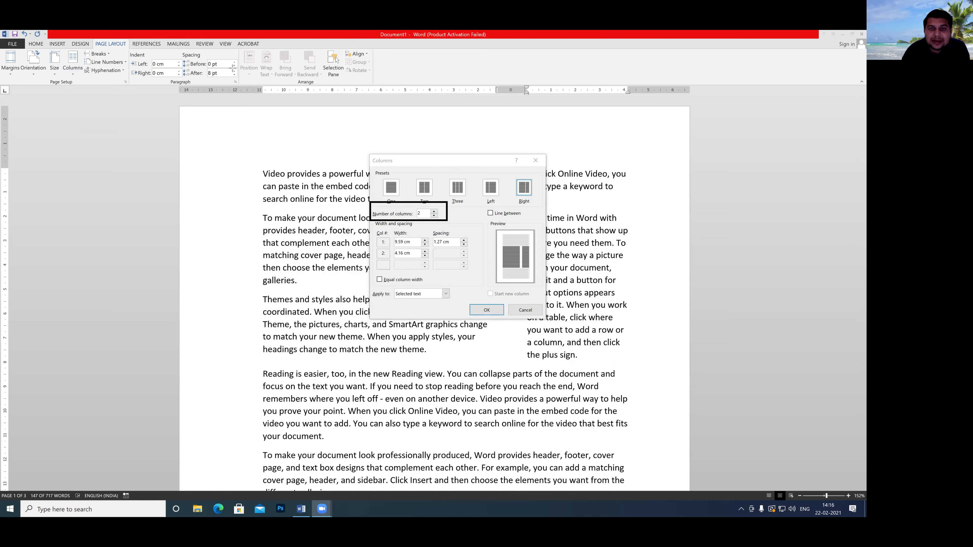
pyautogui.click(434, 211)
pyautogui.click(434, 211)
pyautogui.click(434, 212)
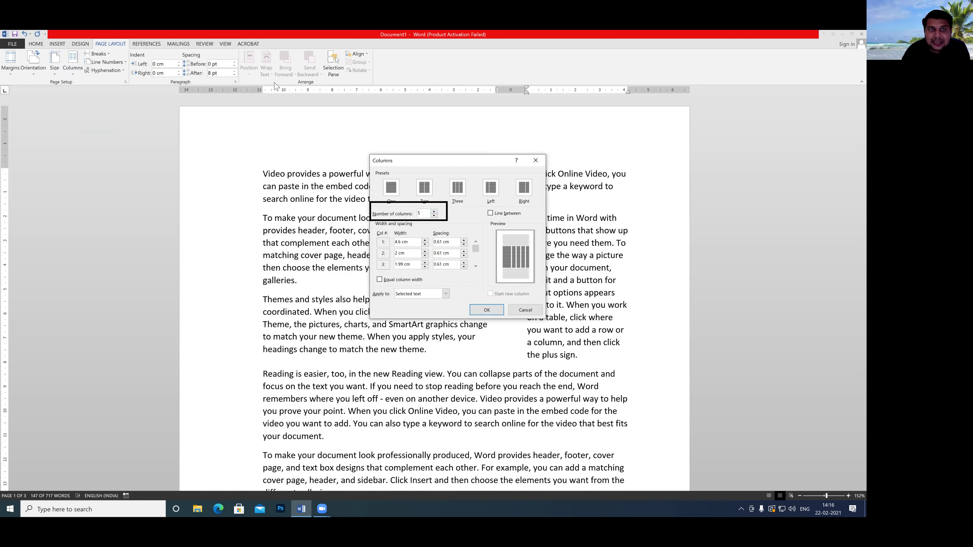
# Step: Outline the column preview, tick the column numbers, circle the Equal column width option, and clear the annotations
pyautogui.moveTo(490, 240); pyautogui.dragTo(540, 271)
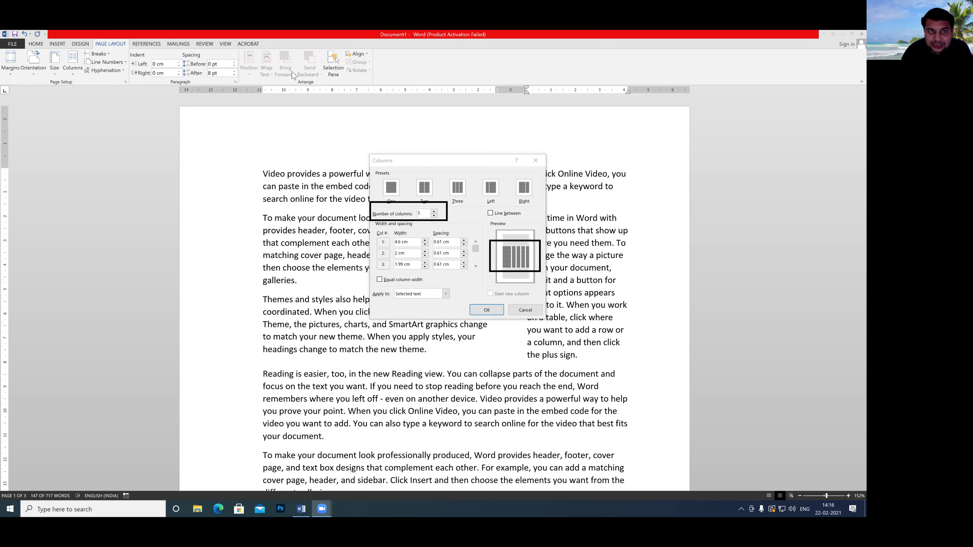
pyautogui.moveTo(378, 239); pyautogui.dragTo(390, 238)
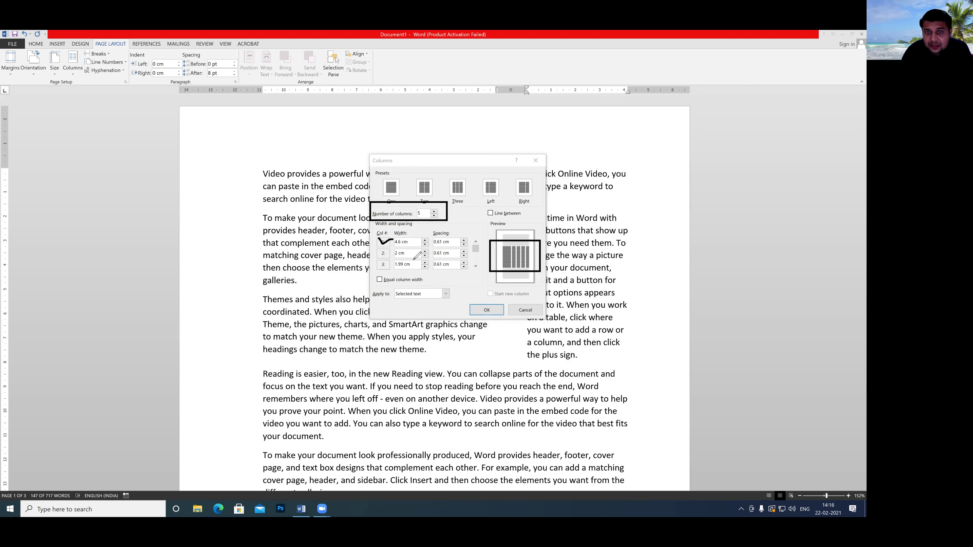
pyautogui.moveTo(378, 252)
pyautogui.mouseDown()
pyautogui.moveTo(395, 252)
pyautogui.moveTo(382, 269)
pyautogui.moveTo(394, 262)
pyautogui.mouseUp()
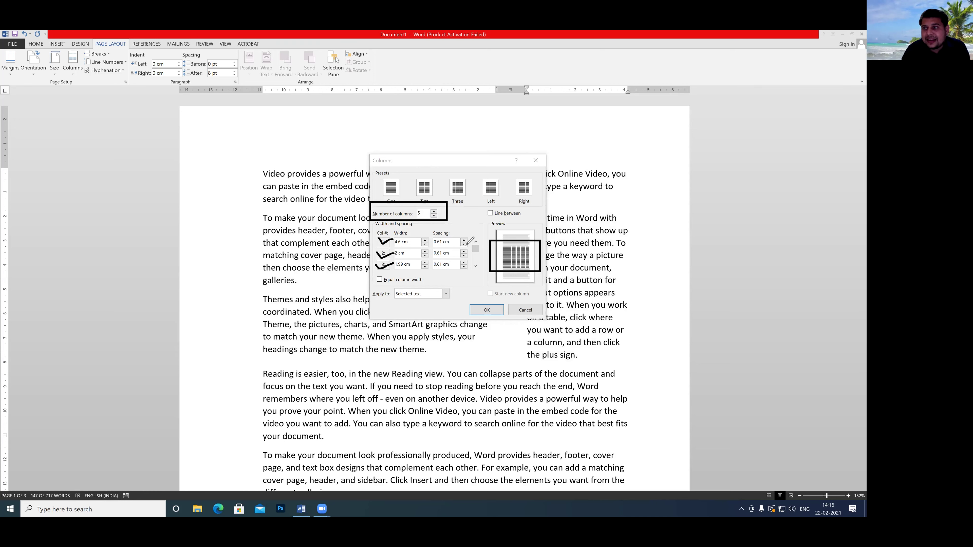
pyautogui.moveTo(374, 285)
pyautogui.mouseDown()
pyautogui.moveTo(412, 287)
pyautogui.moveTo(407, 269)
pyautogui.moveTo(368, 273)
pyautogui.moveTo(378, 290)
pyautogui.moveTo(388, 273)
pyautogui.mouseUp()
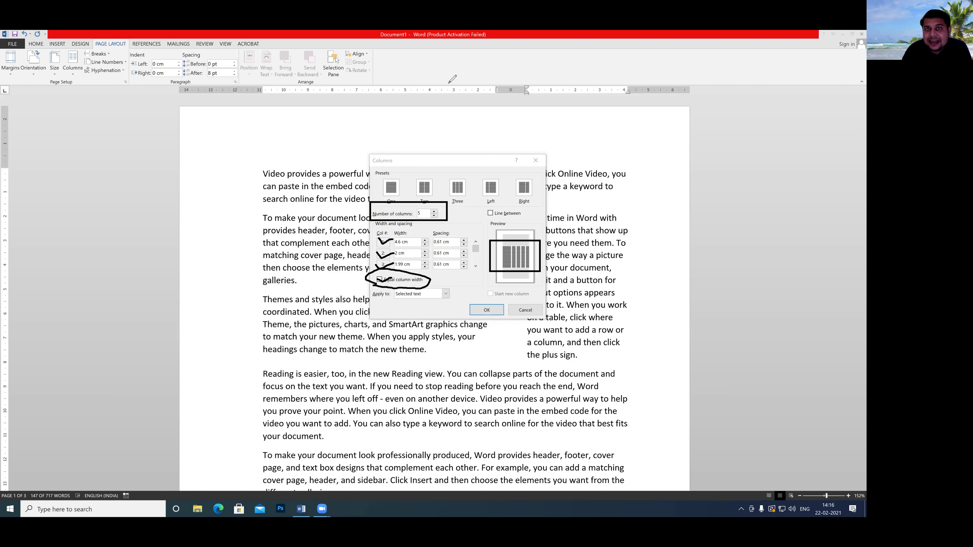
pyautogui.click(445, 65)
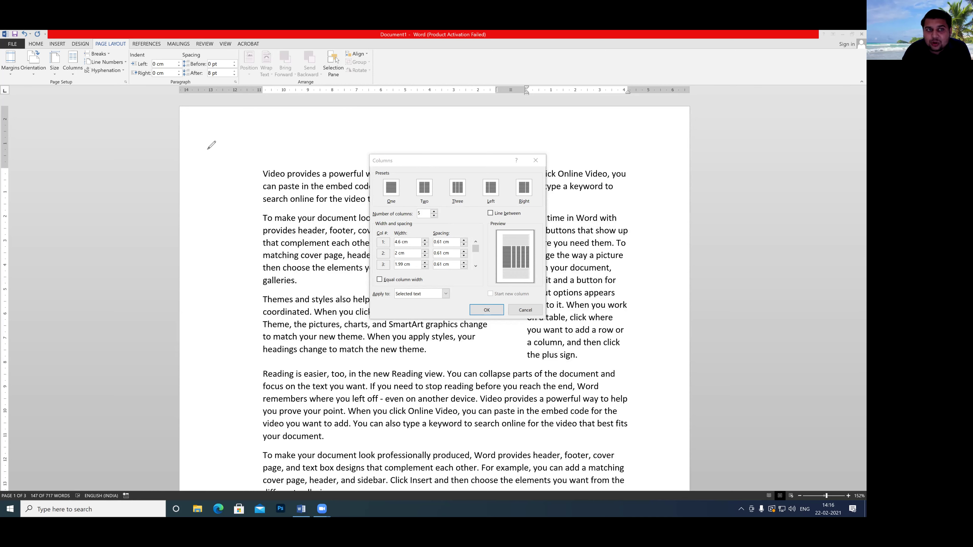
# Step: Equalize the five column widths, turn Equal column width back off, and apply the layout to the selected text
pyautogui.click(379, 280)
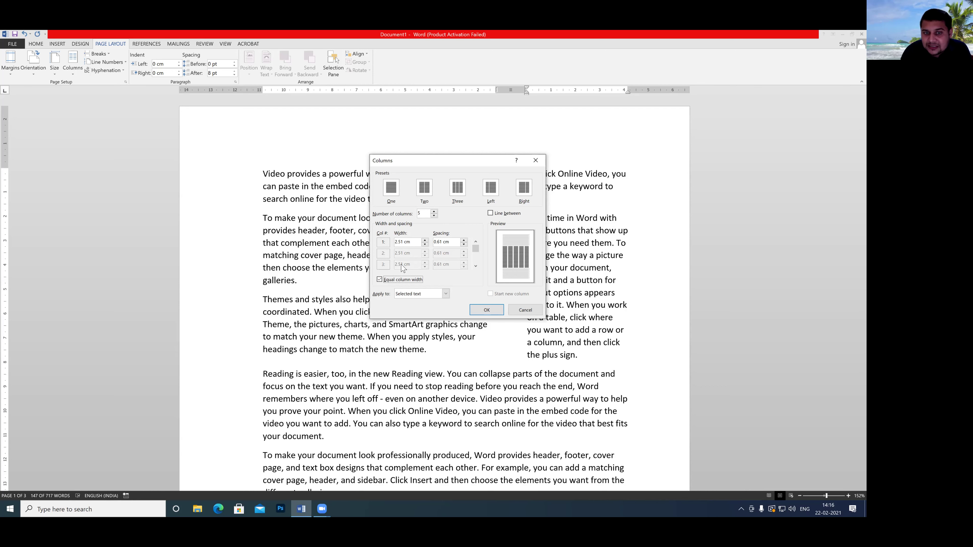
pyautogui.click(379, 280)
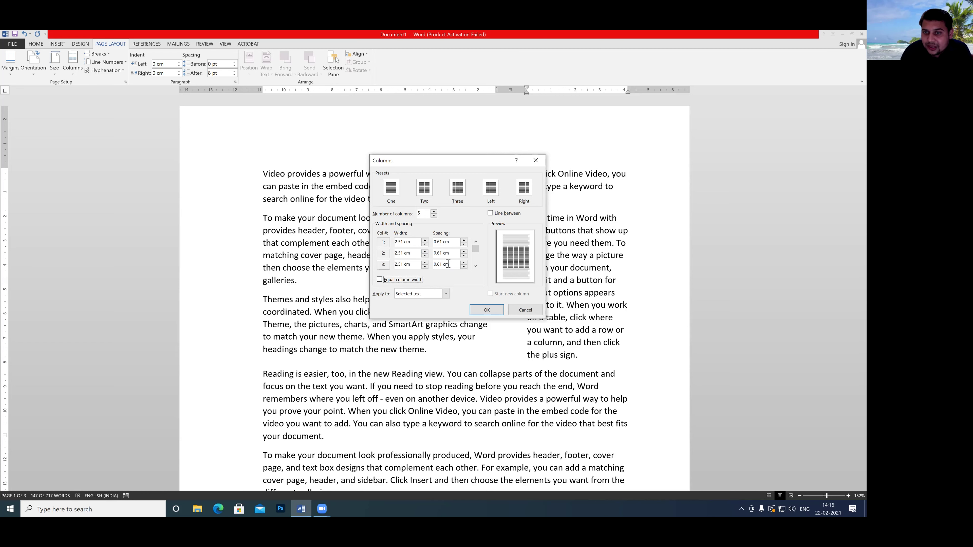
pyautogui.click(486, 311)
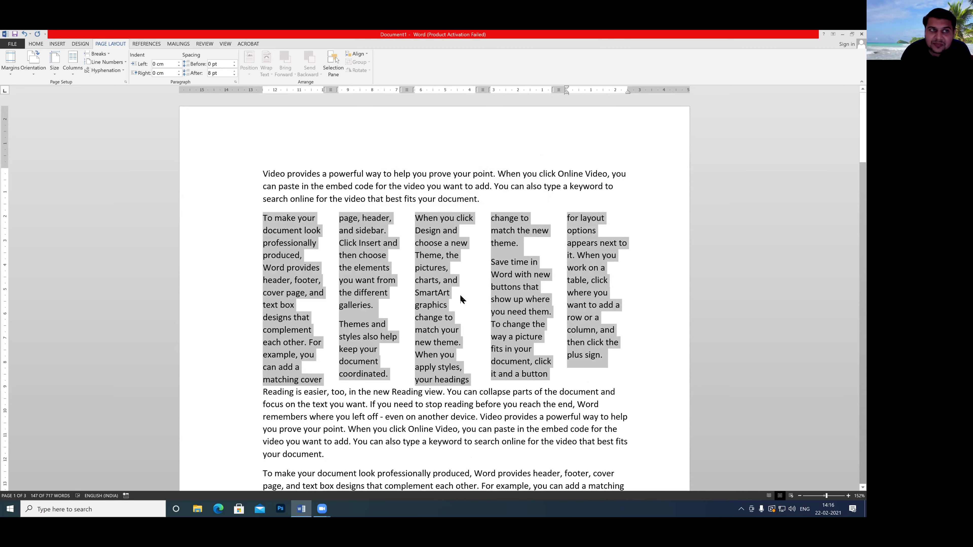
# Step: Reselect the five-column paragraphs and return them to a single column
pyautogui.click(308, 258)
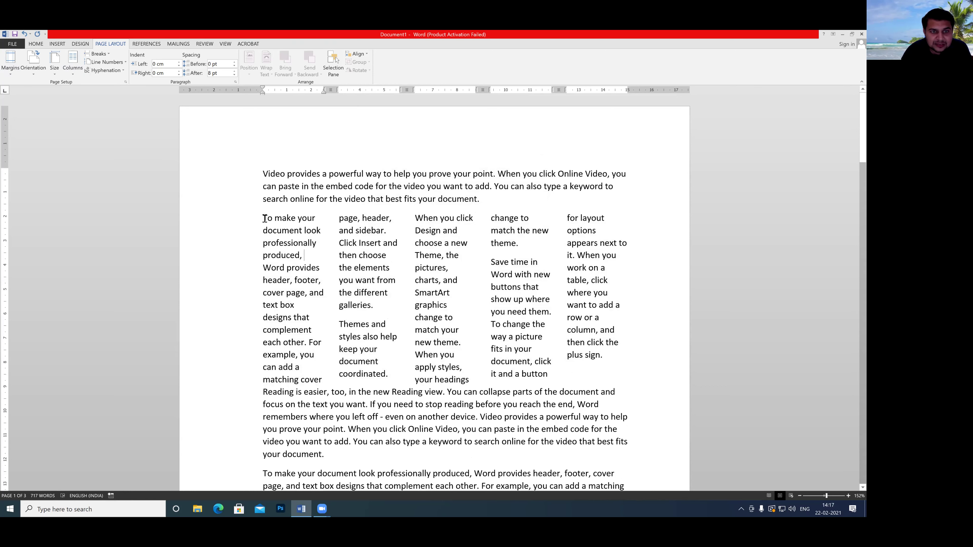
pyautogui.moveTo(265, 216); pyautogui.dragTo(623, 358)
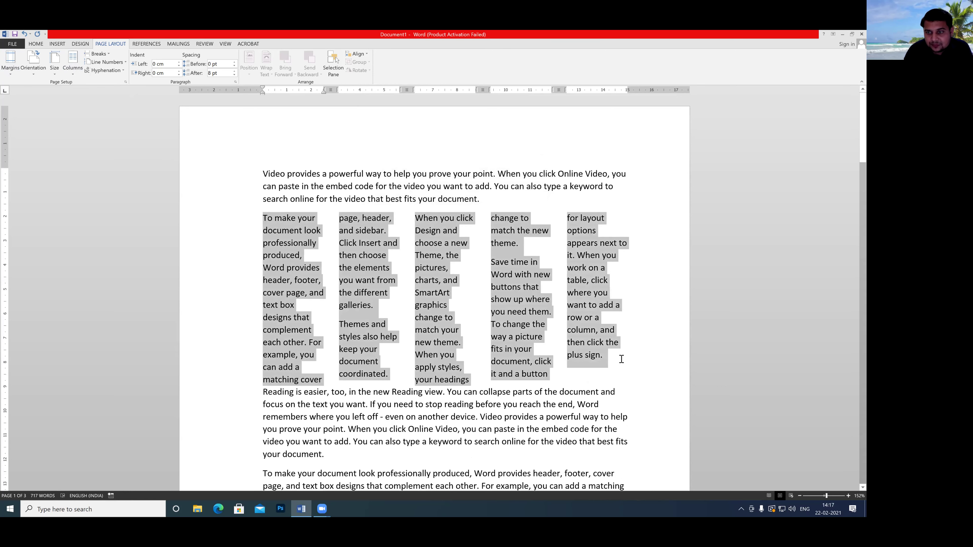
pyautogui.click(72, 73)
pyautogui.click(69, 85)
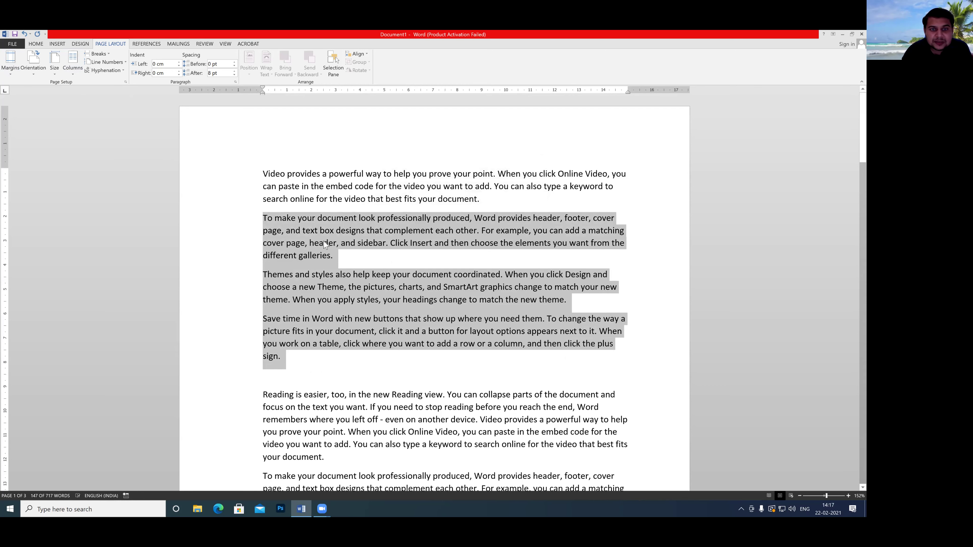
# Step: Insert a page break at the end of the second paragraph, after "different galleries."
pyautogui.click(336, 263)
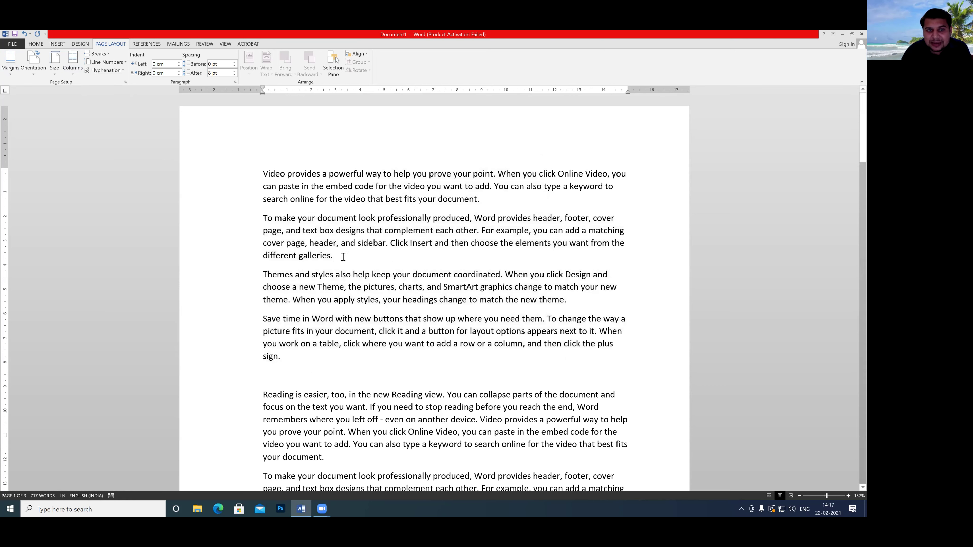
pyautogui.moveTo(334, 256); pyautogui.dragTo(239, 248)
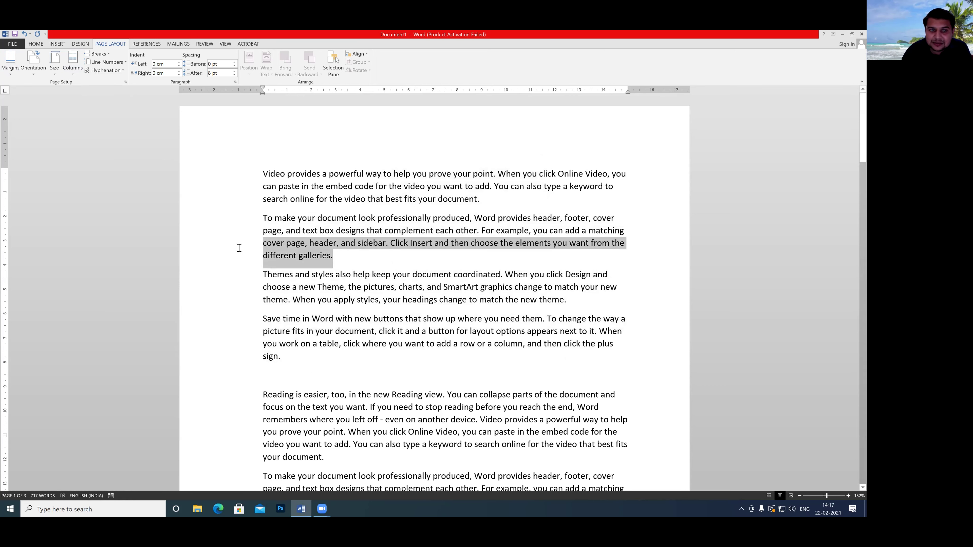
pyautogui.click(329, 259)
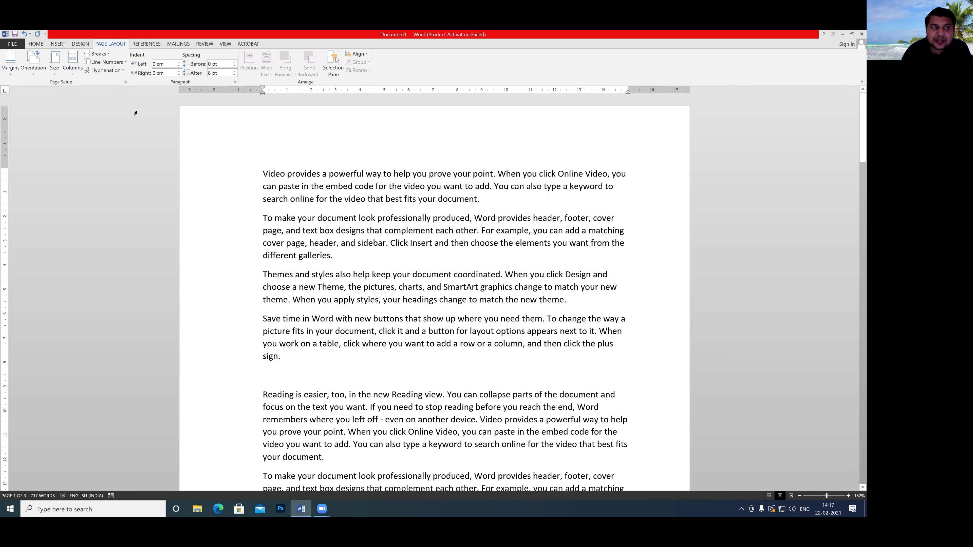
pyautogui.click(98, 53)
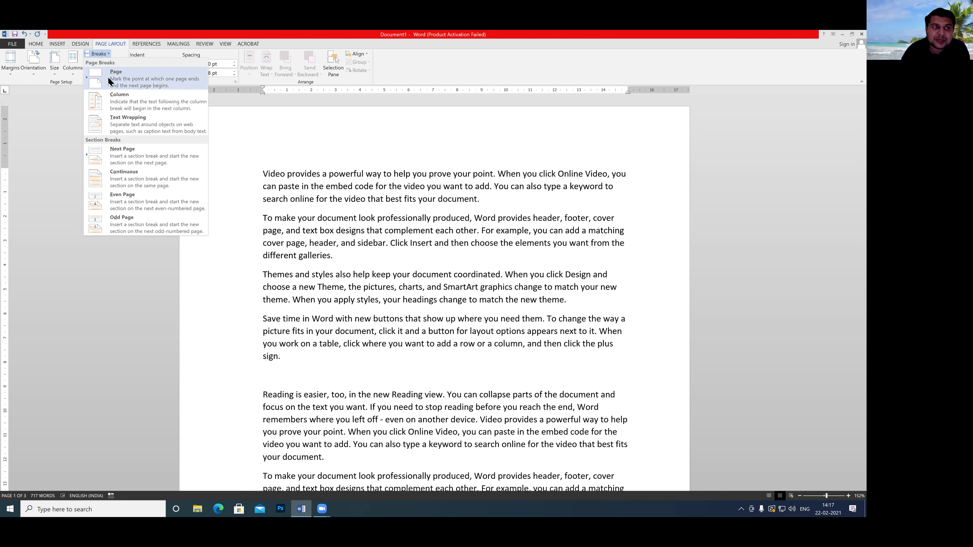
pyautogui.click(108, 78)
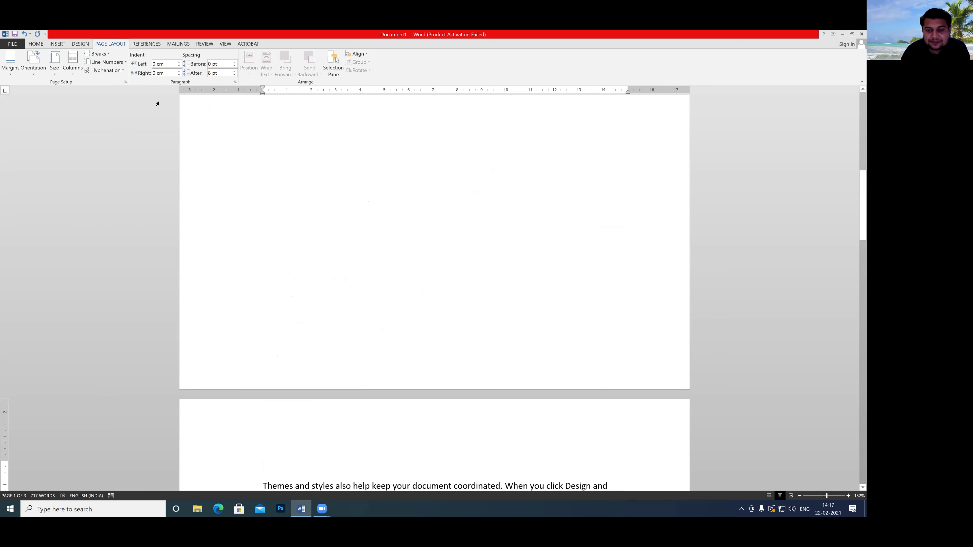
# Step: Review the text on both sides of the page break and undo the break
pyautogui.scroll(15, 319, 201)
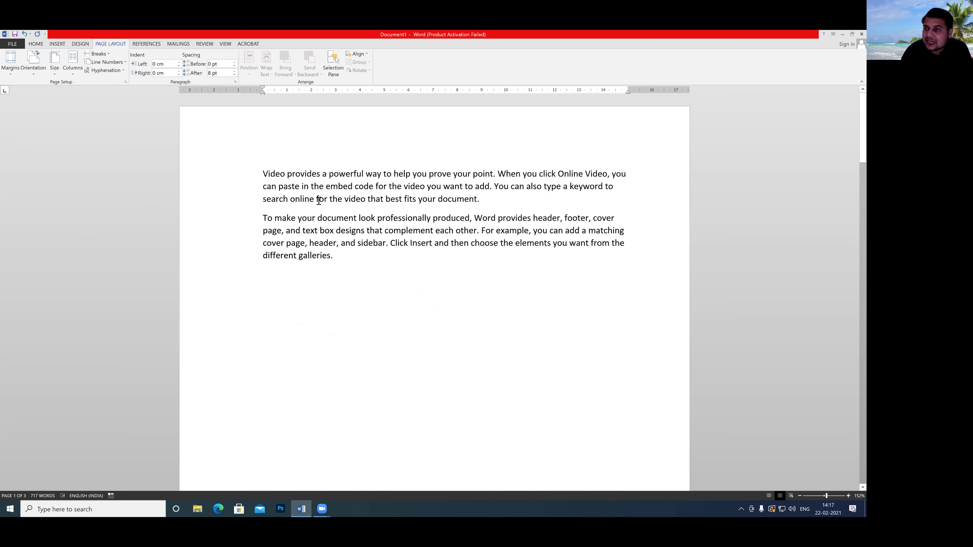
pyautogui.scroll(-15, 319, 201)
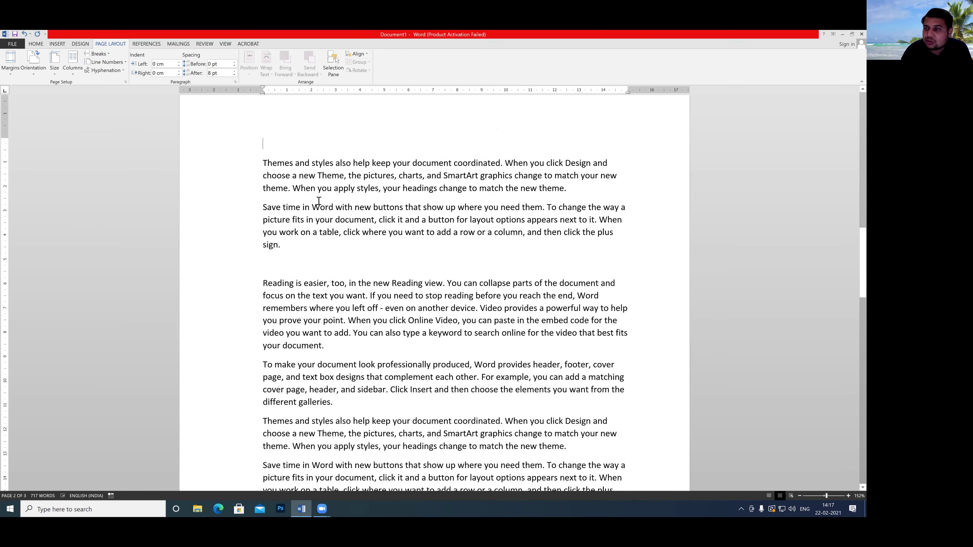
pyautogui.scroll(15, 319, 201)
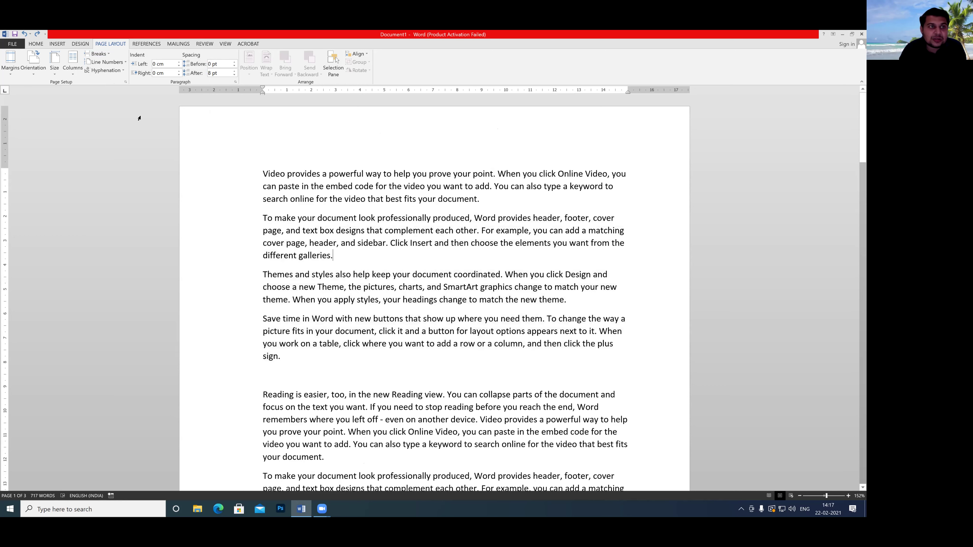
# Step: Select the second through fourth paragraphs on the first page and lay them out in two columns
pyautogui.click(99, 54)
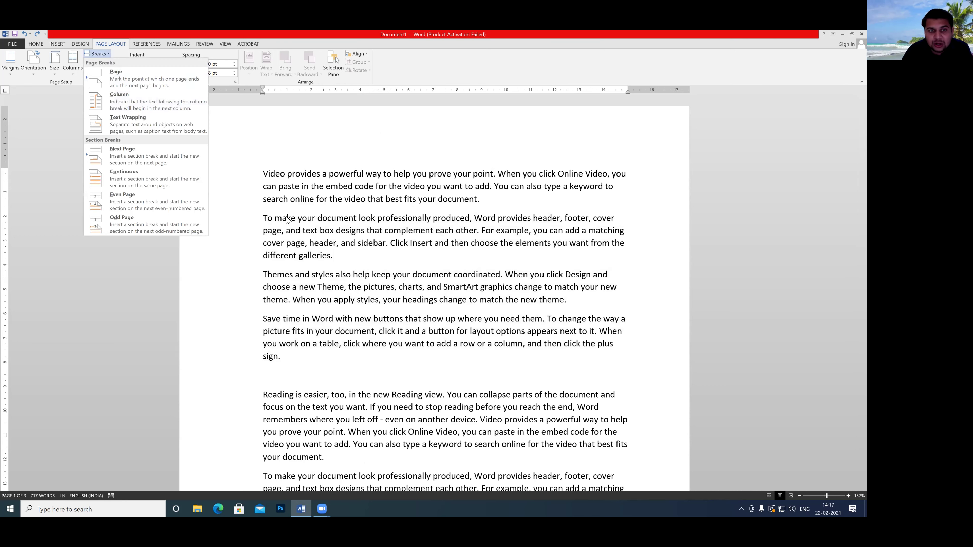
pyautogui.click(260, 217)
pyautogui.moveTo(264, 218); pyautogui.dragTo(393, 361)
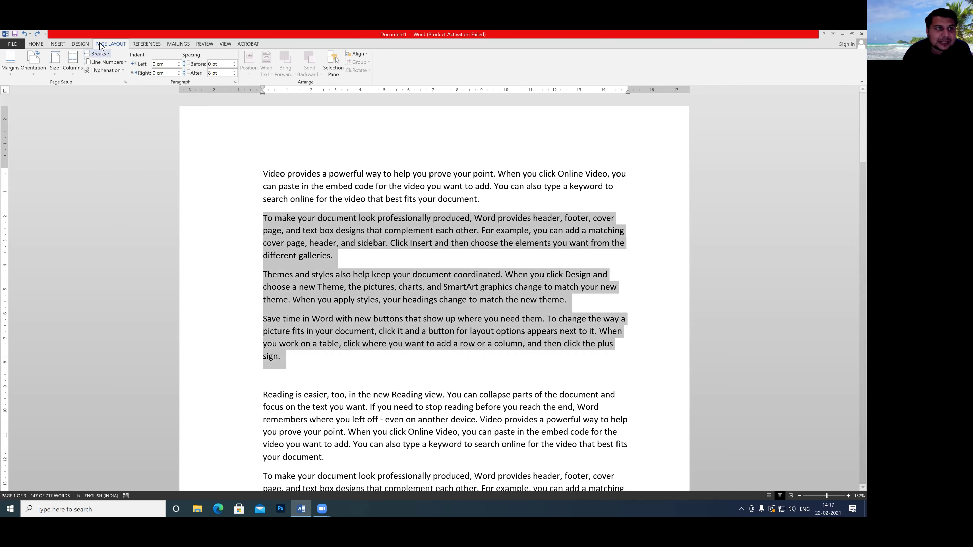
pyautogui.click(73, 63)
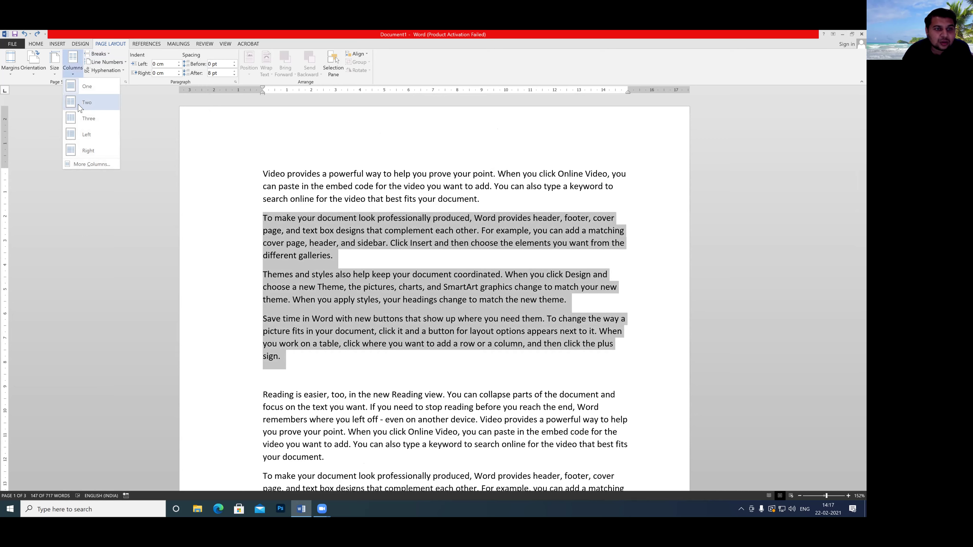
pyautogui.click(87, 102)
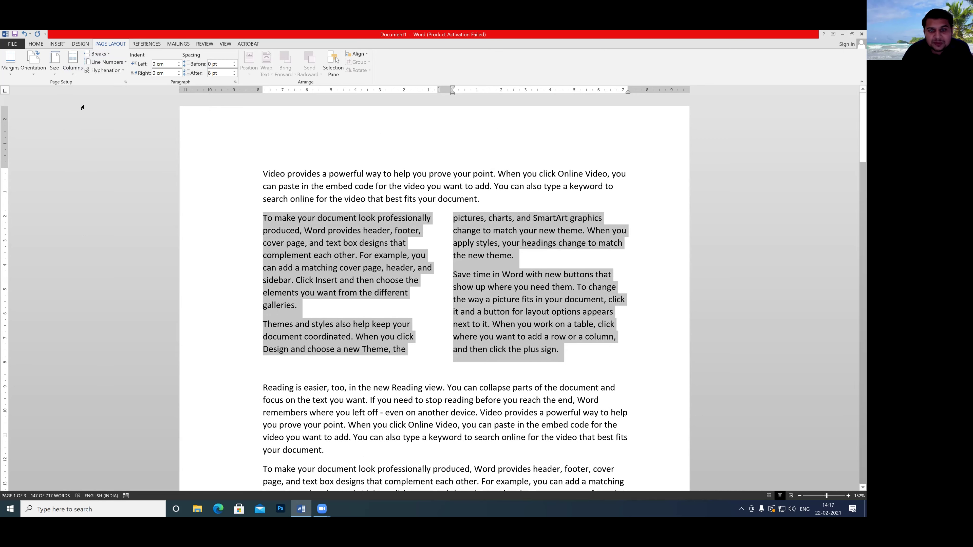
# Step: Insert a column break before "For example, you" in the two-column text and check where the second column starts
pyautogui.click(108, 56)
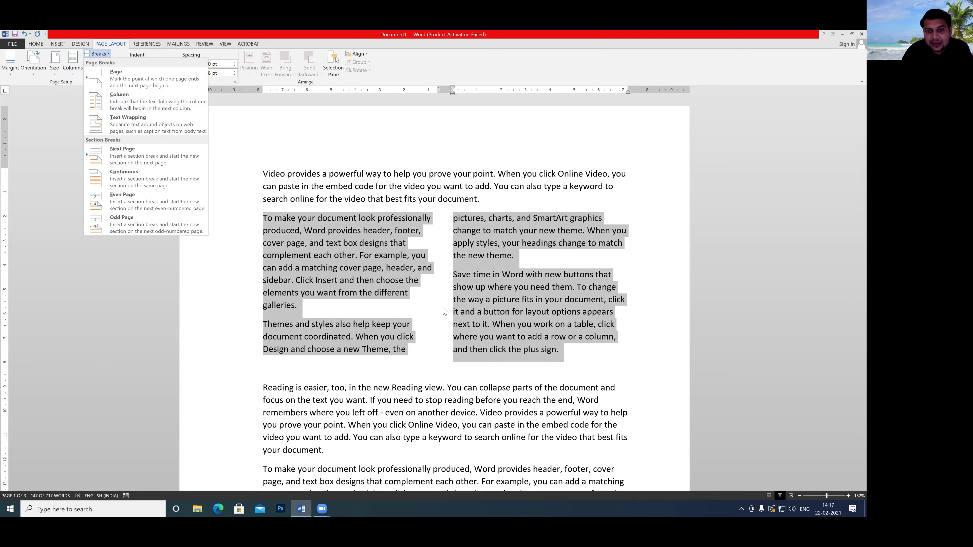
pyautogui.click(401, 303)
pyautogui.click(379, 256)
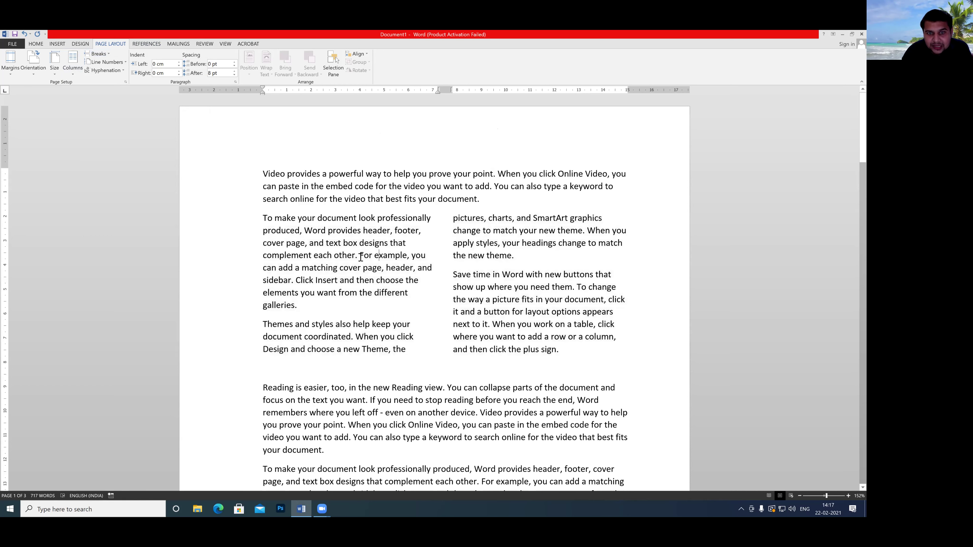
pyautogui.moveTo(361, 256); pyautogui.dragTo(431, 261)
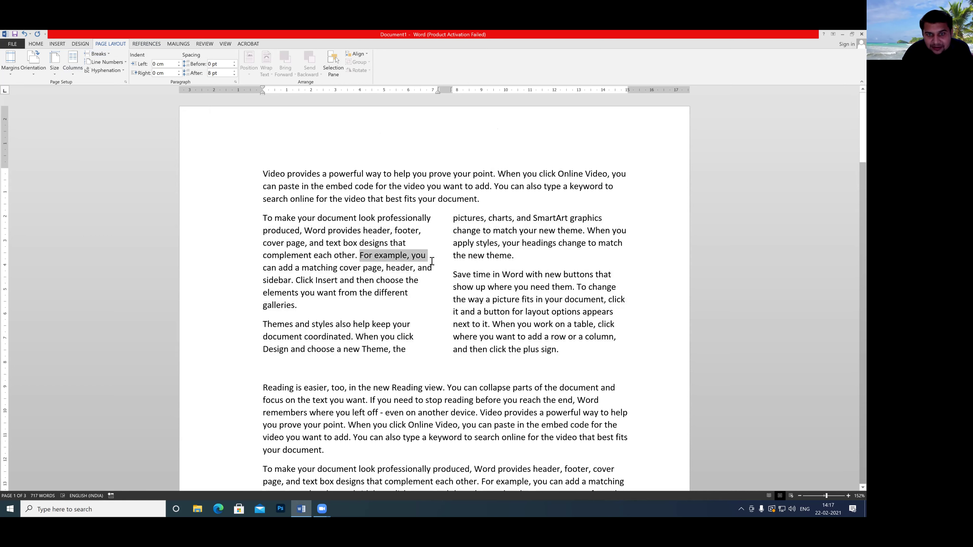
pyautogui.click(361, 256)
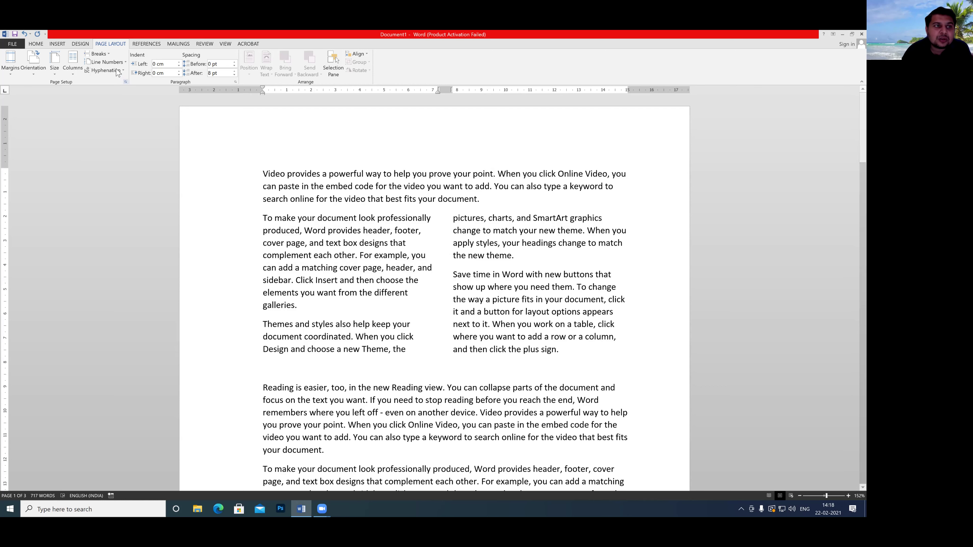
pyautogui.click(110, 55)
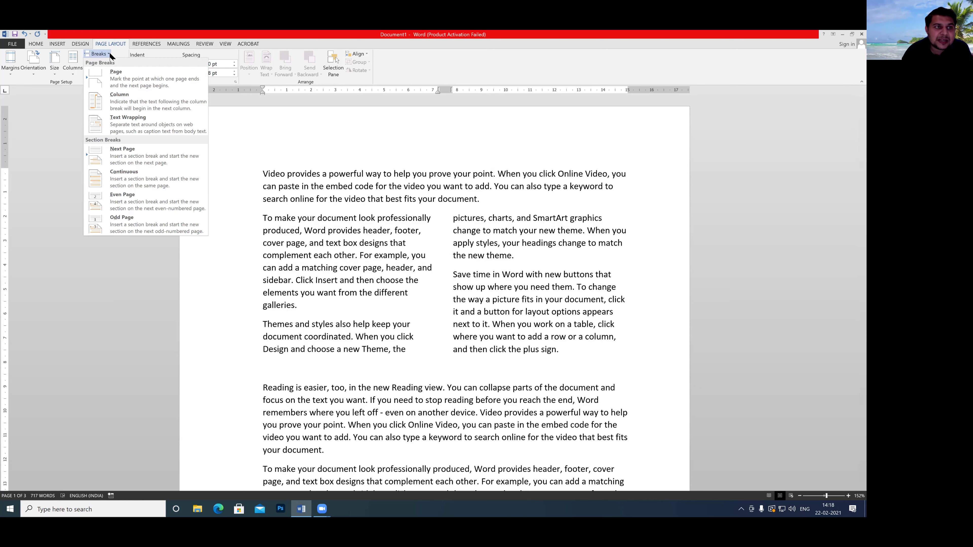
pyautogui.click(107, 102)
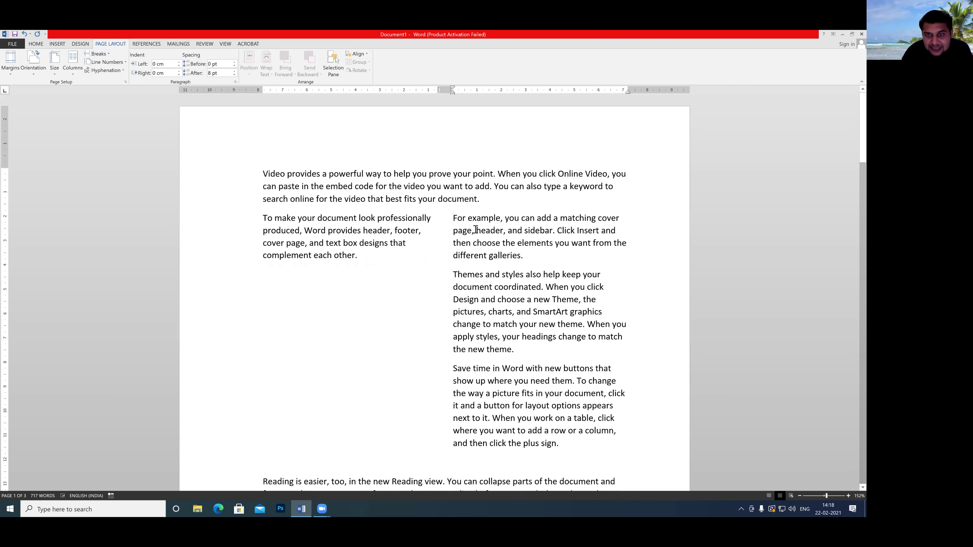
pyautogui.moveTo(453, 219); pyautogui.dragTo(562, 226)
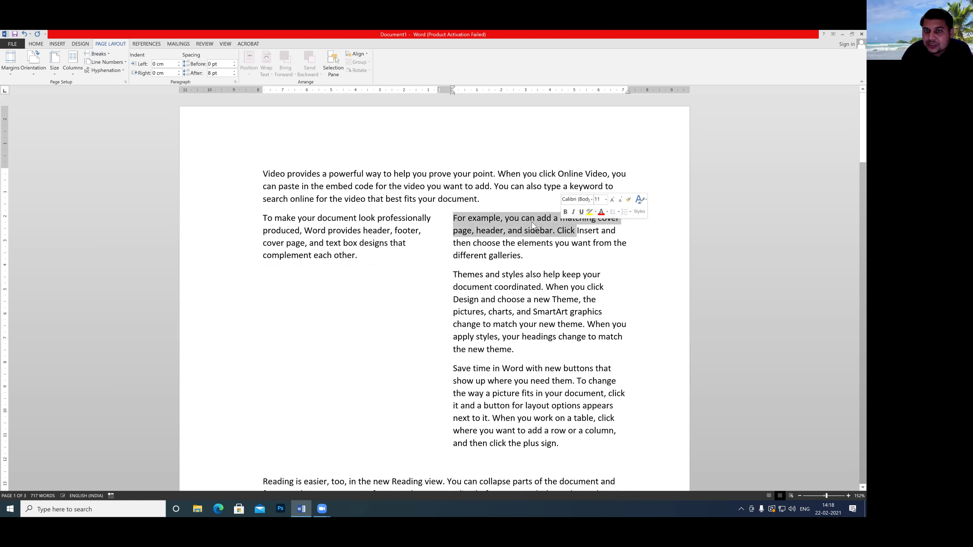
# Step: Undo the column break and the two-column layout of the second through fourth paragraphs
pyautogui.click(111, 55)
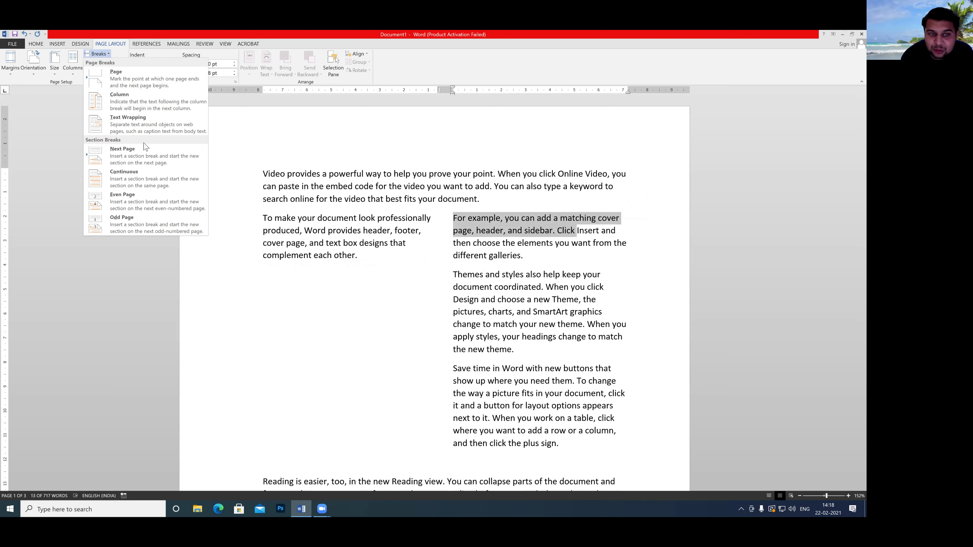
pyautogui.click(297, 311)
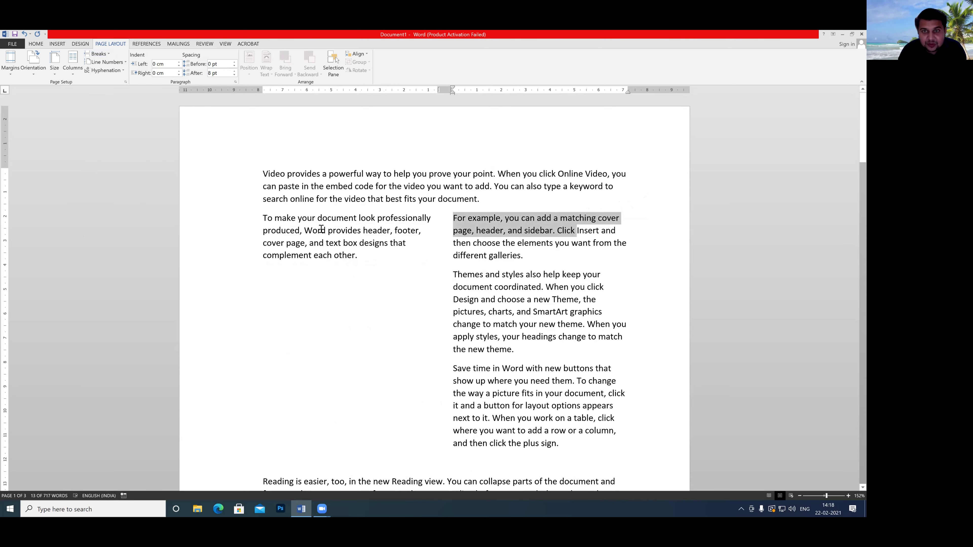
pyautogui.hotkey('ctrl', 'z')
pyautogui.hotkey('ctrl', 'z')
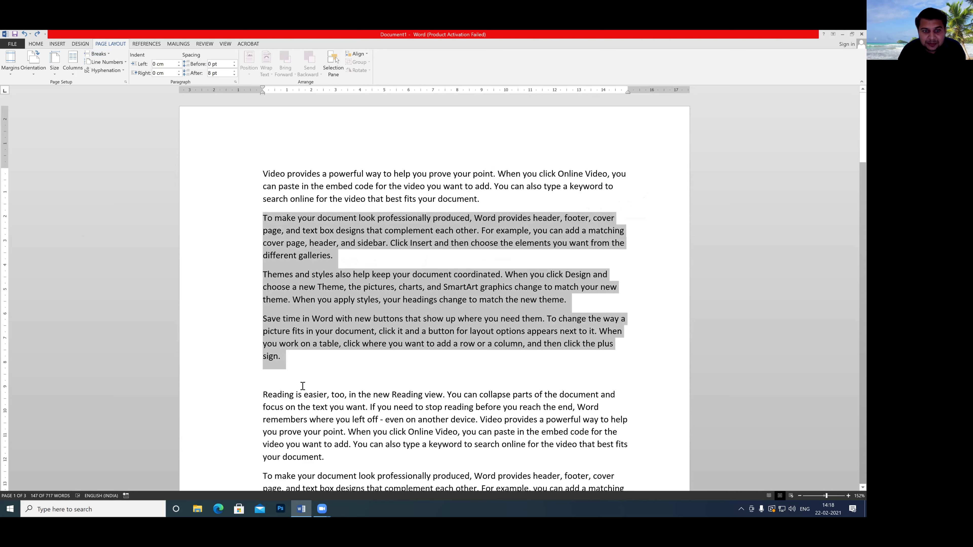
pyautogui.click(303, 371)
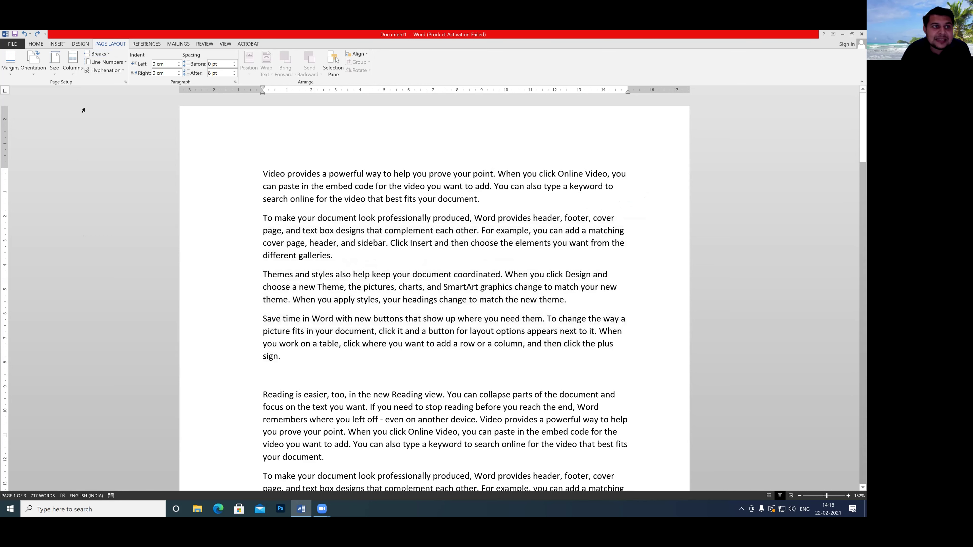
# Step: Split the second paragraph with a paragraph break before "Click Insert" and rejoin it
pyautogui.click(103, 54)
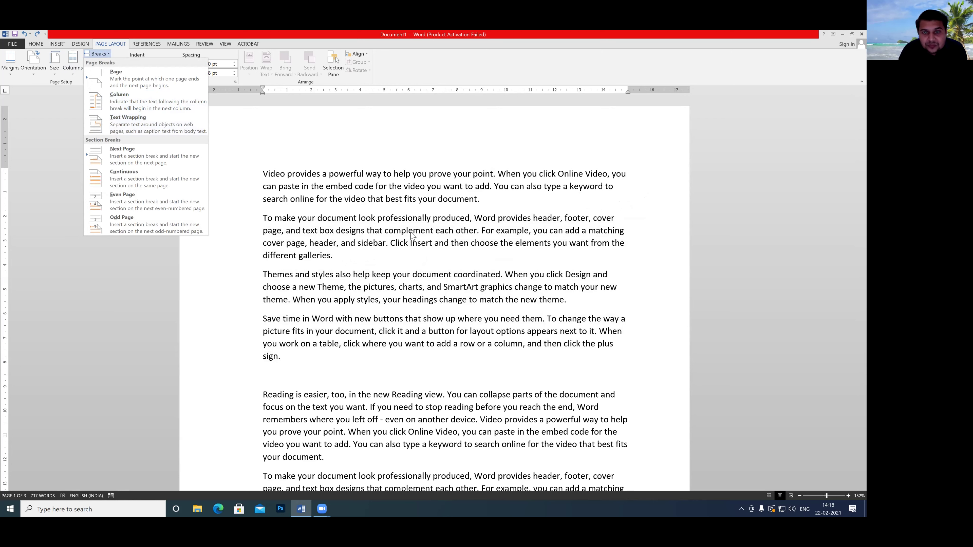
pyautogui.click(392, 245)
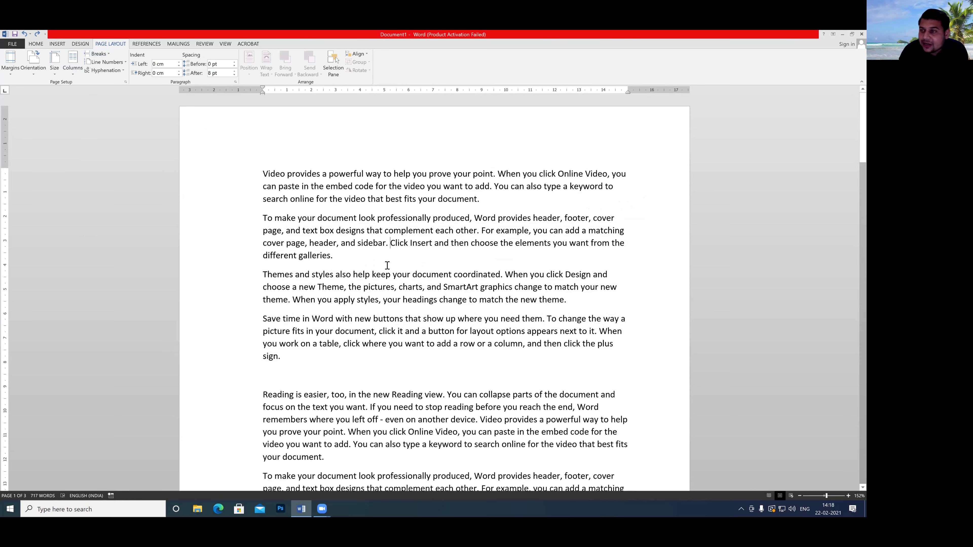
pyautogui.press('Return')
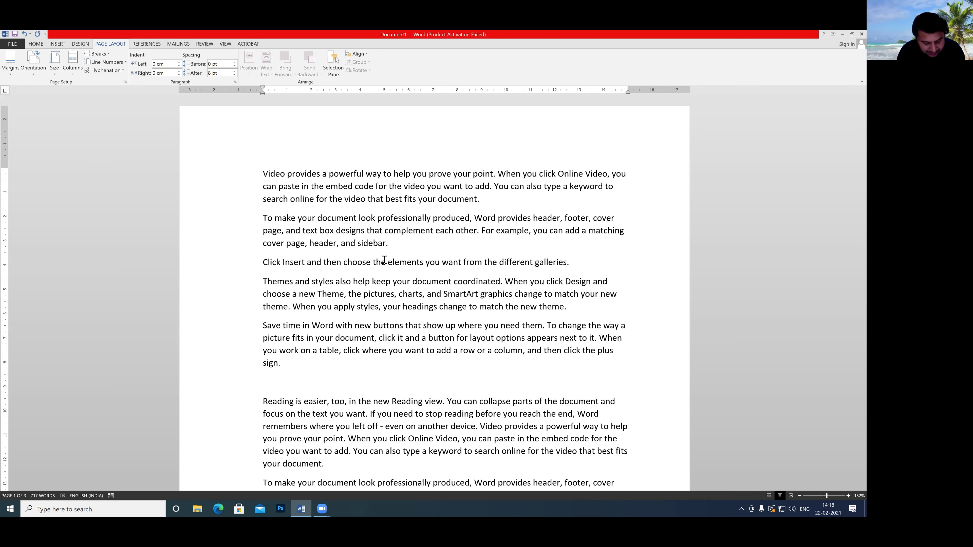
pyautogui.press('BackSpace')
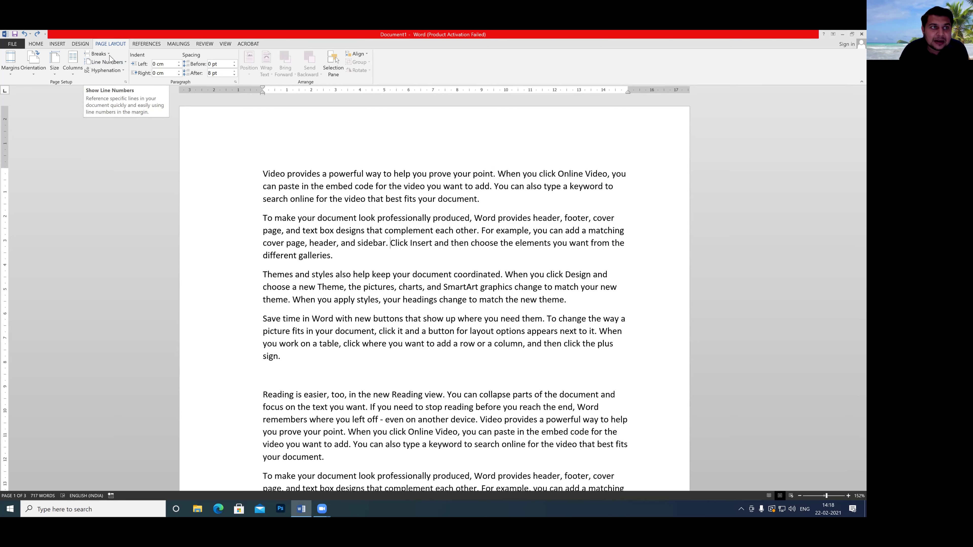
# Step: Insert a text wrapping break before "Click Insert" in the second paragraph and compare the lines on both sides
pyautogui.click(98, 54)
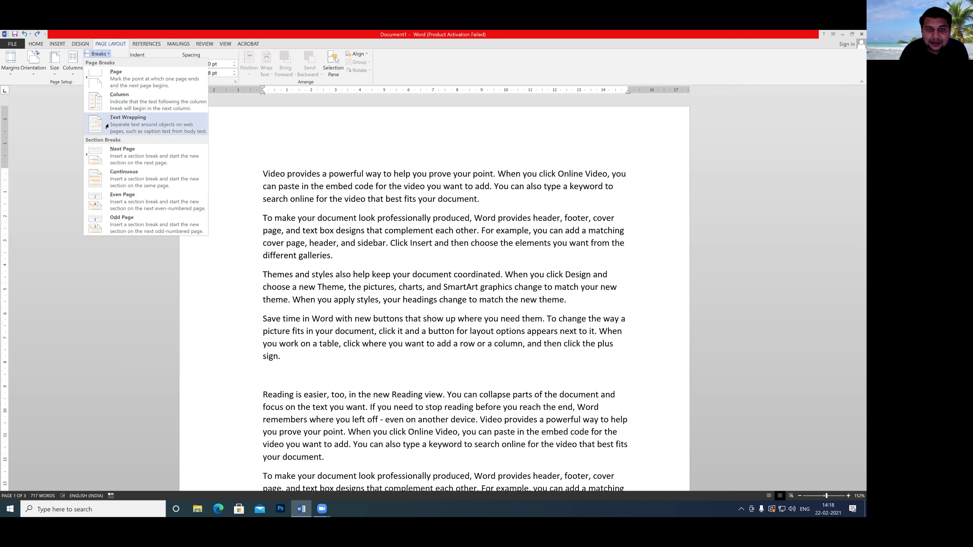
pyautogui.click(107, 126)
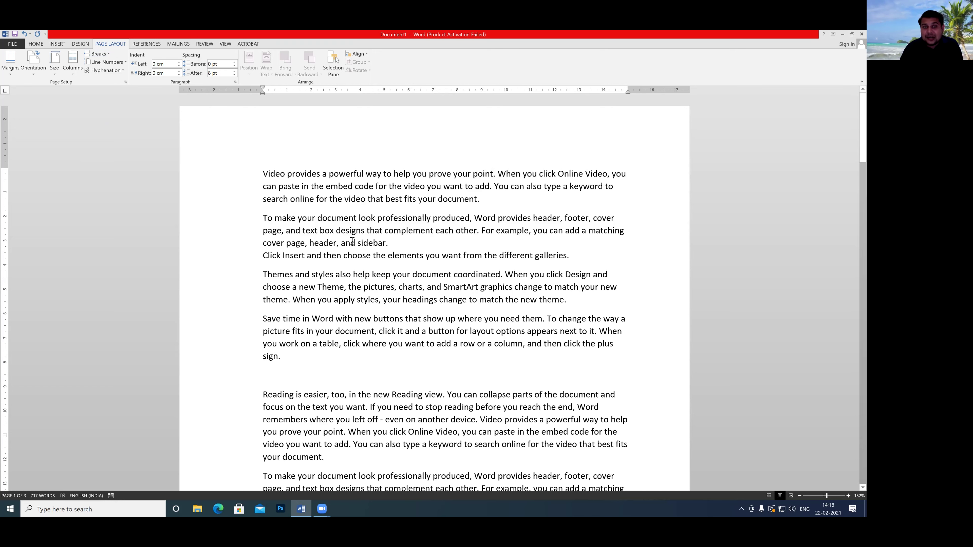
pyautogui.moveTo(389, 243); pyautogui.dragTo(312, 243)
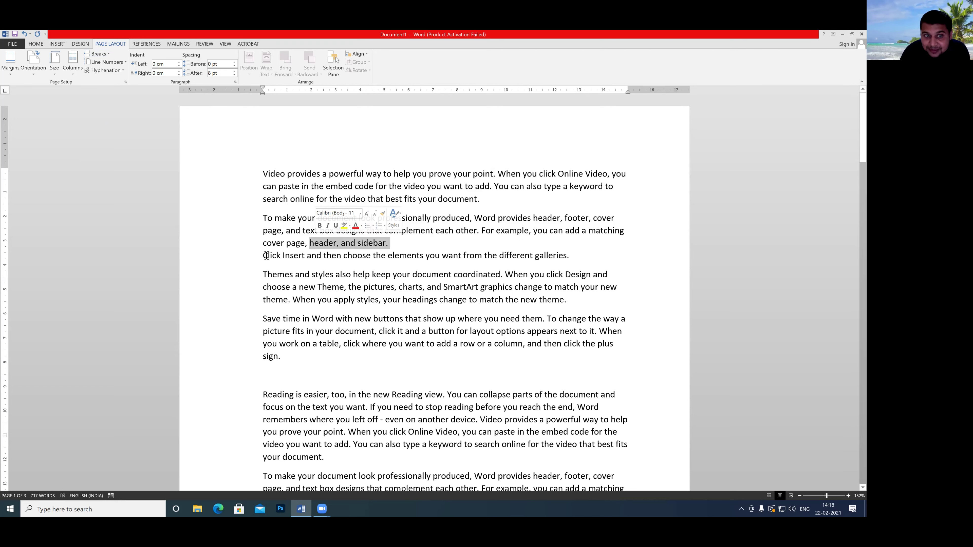
pyautogui.click(401, 245)
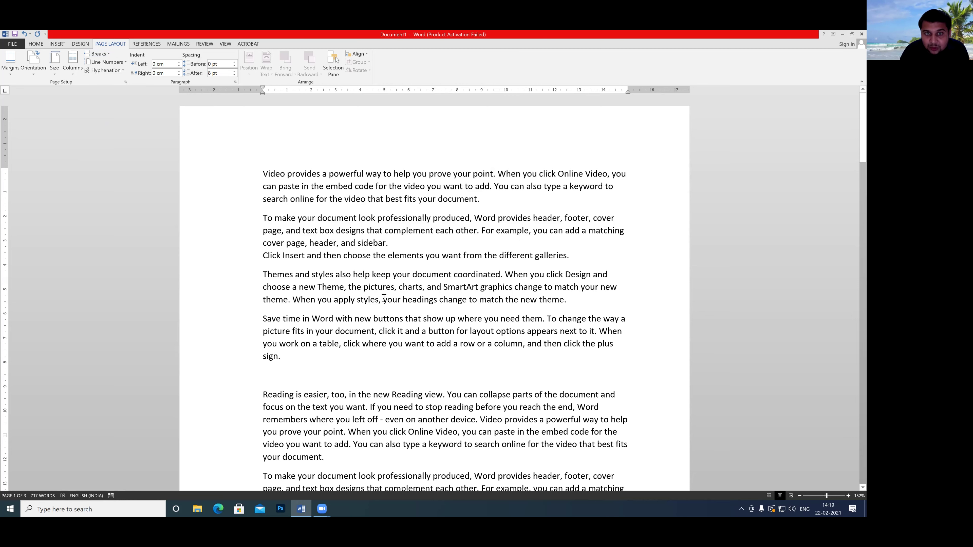
# Step: Split the "Reading is easier" paragraph with a paragraph break before "When you click Online Video" and undo the split
pyautogui.scroll(-4, 384, 299)
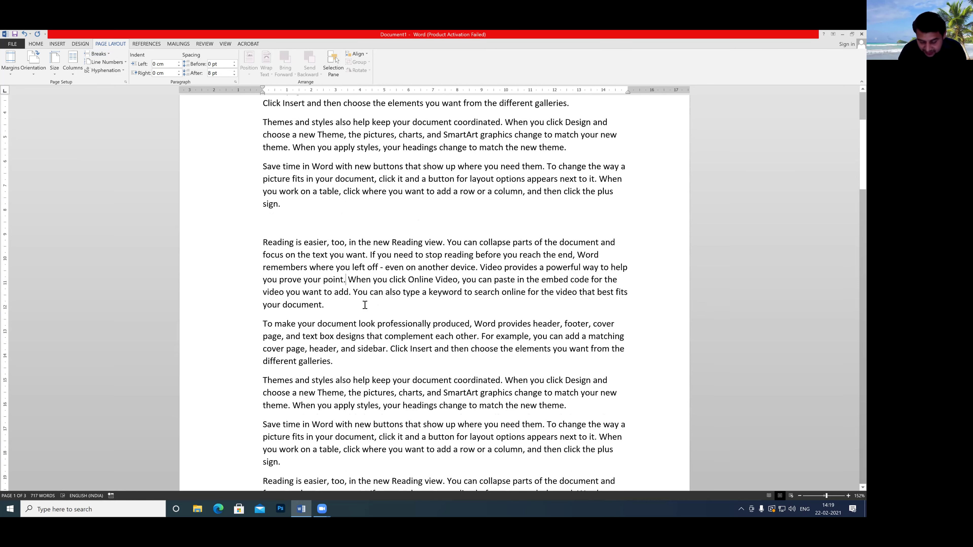
pyautogui.doubleClick(352, 280)
pyautogui.click(350, 282)
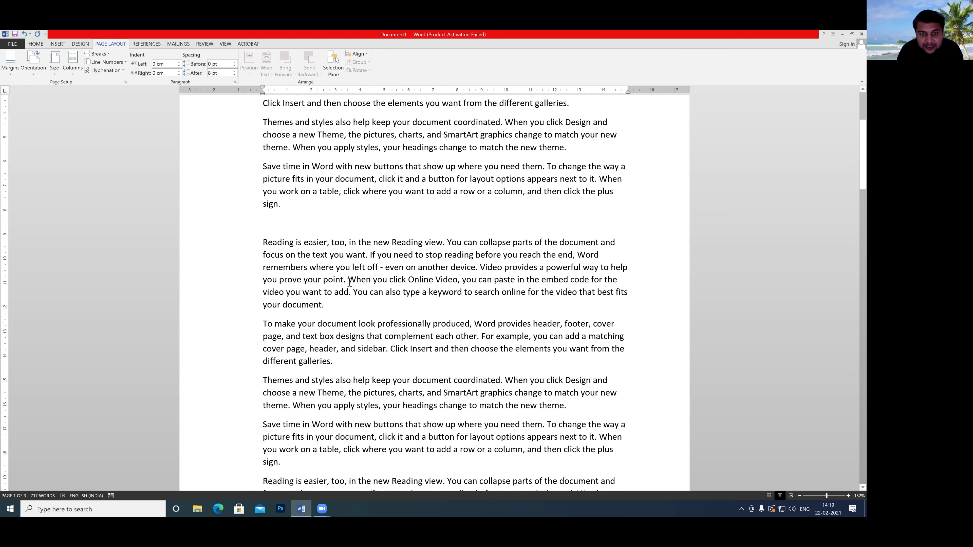
pyautogui.press('Return')
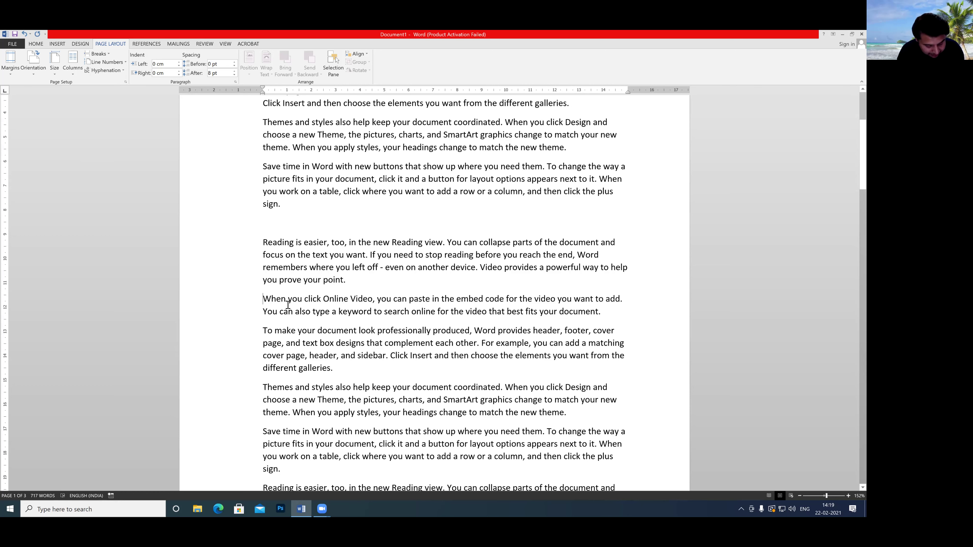
pyautogui.hotkey('ctrl', 'z')
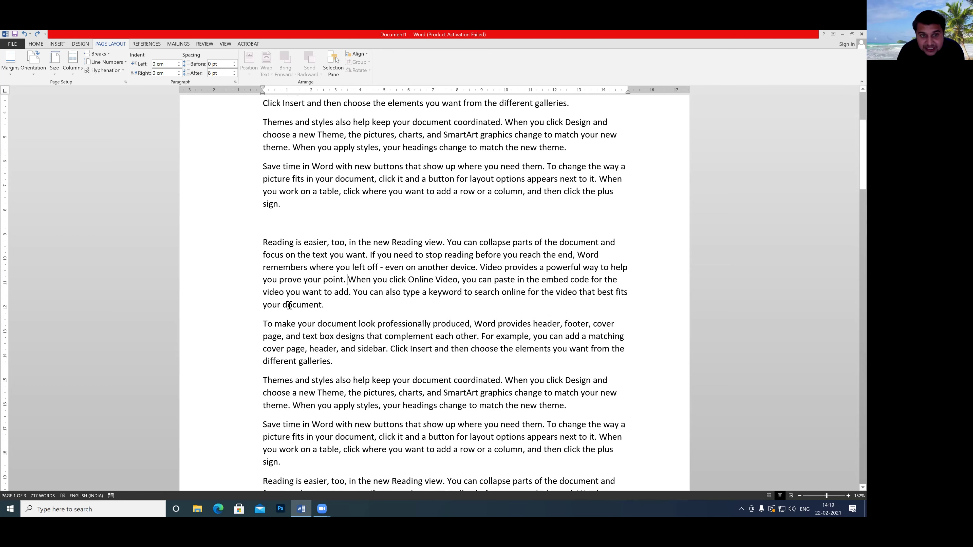
# Step: Insert a text wrapping break before "When you click Online Video" in the "Reading is easier" paragraph
pyautogui.moveTo(349, 281); pyautogui.dragTo(362, 282)
pyautogui.click(350, 282)
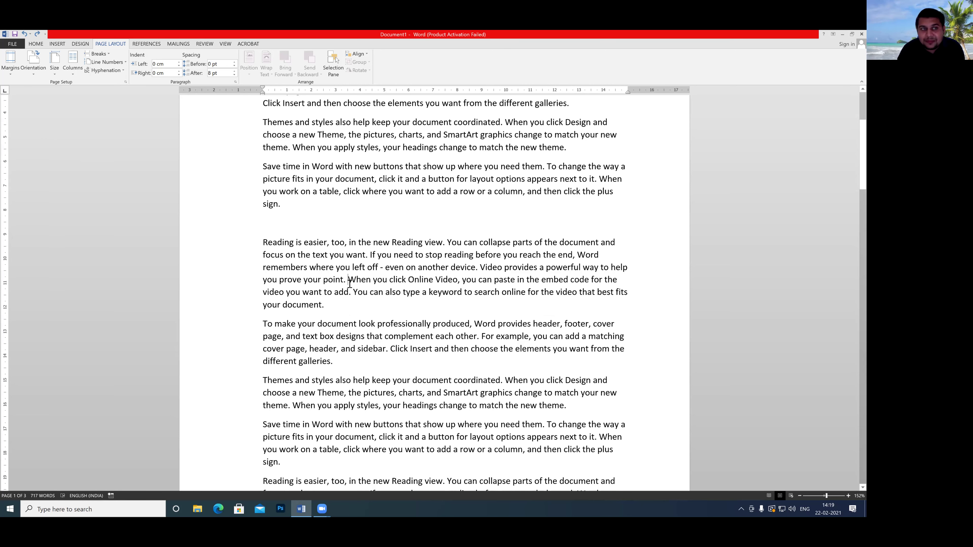
pyautogui.click(109, 54)
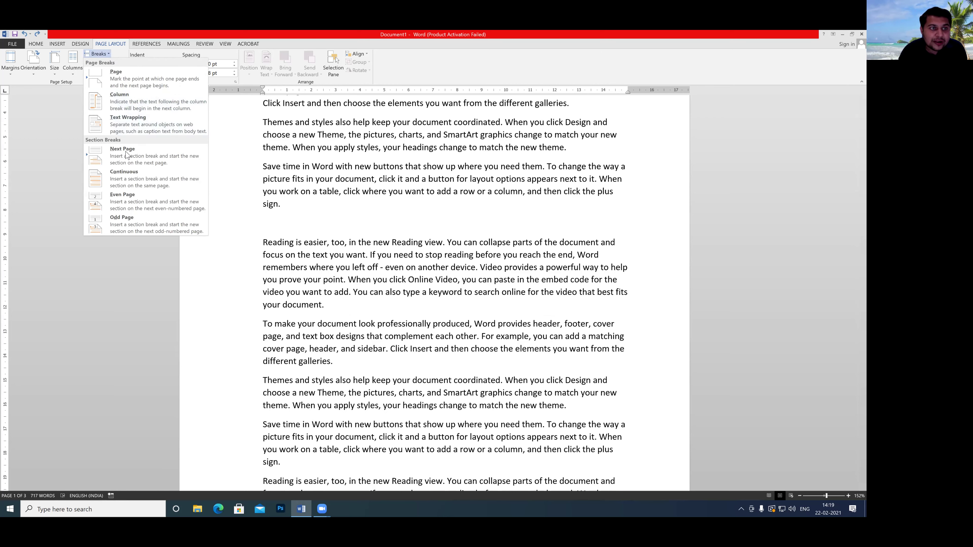
pyautogui.click(131, 122)
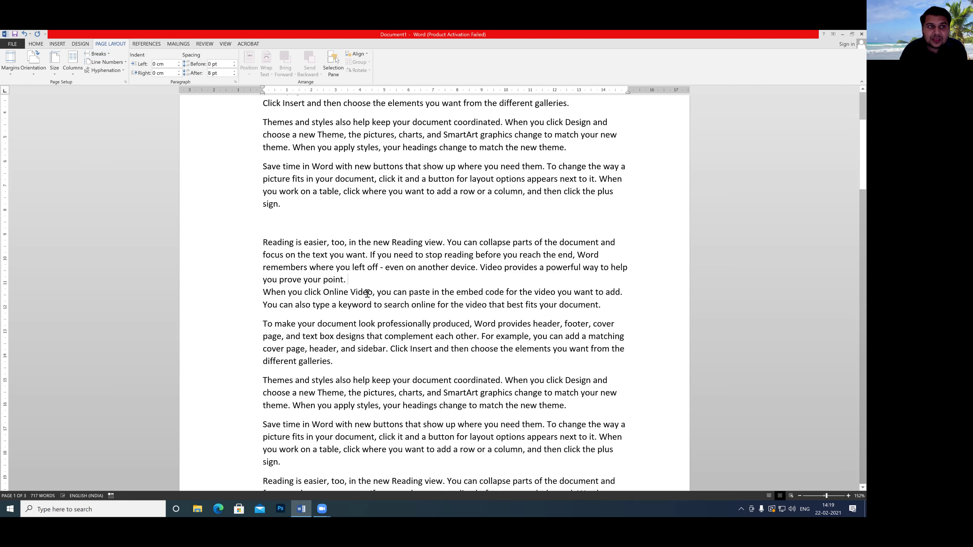
# Step: Apply continuous line numbers to the first four paragraphs of the document and undo the numbering
pyautogui.click(108, 57)
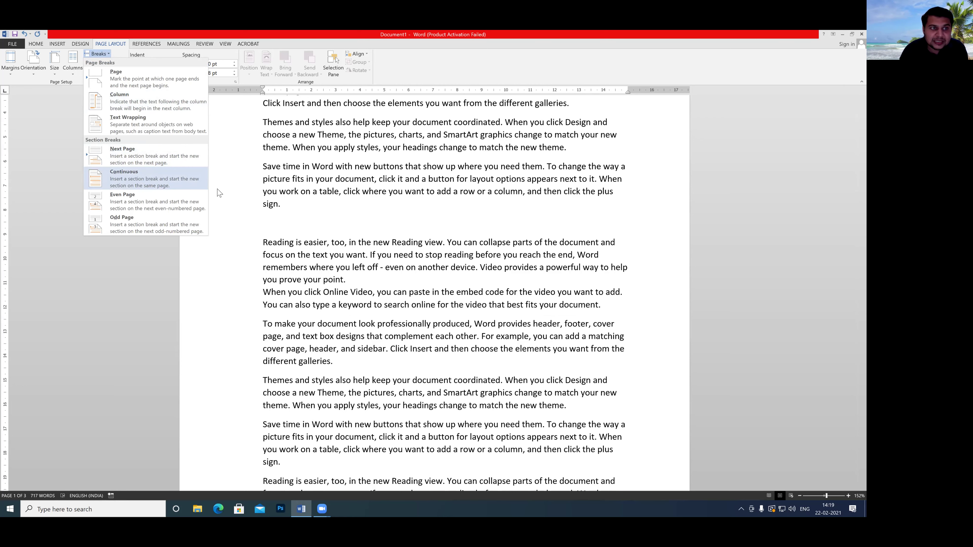
pyautogui.scroll(1, 363, 221)
pyautogui.scroll(3, 363, 221)
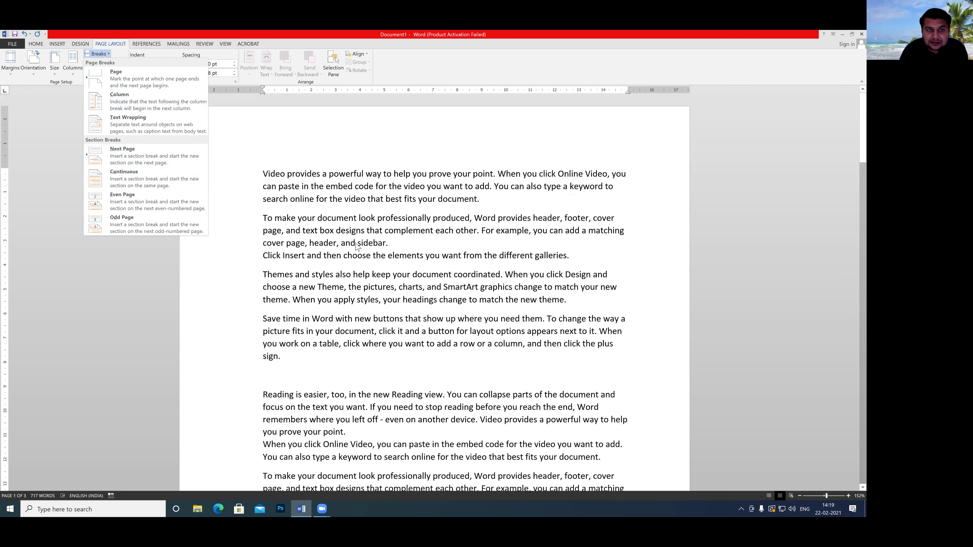
pyautogui.click(245, 181)
pyautogui.moveTo(261, 174); pyautogui.dragTo(398, 357)
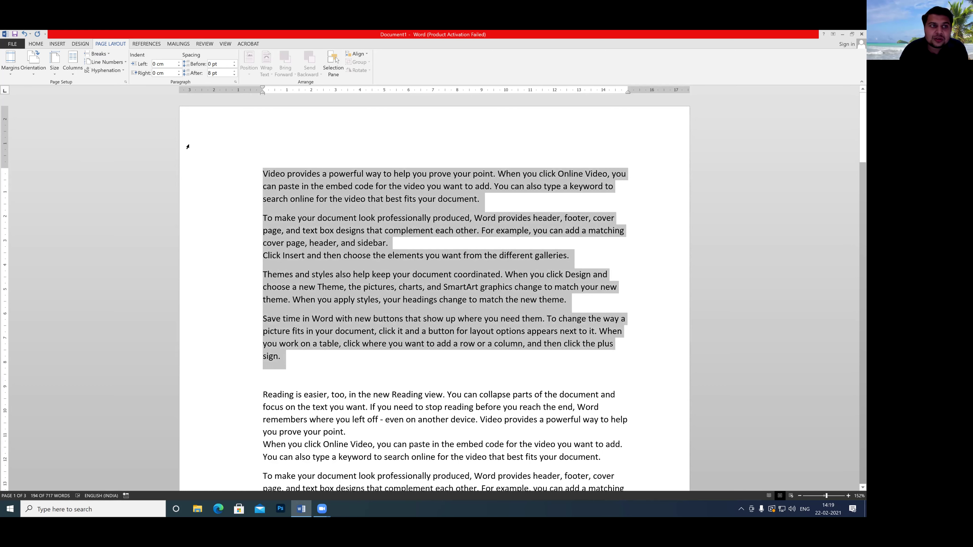
pyautogui.click(124, 62)
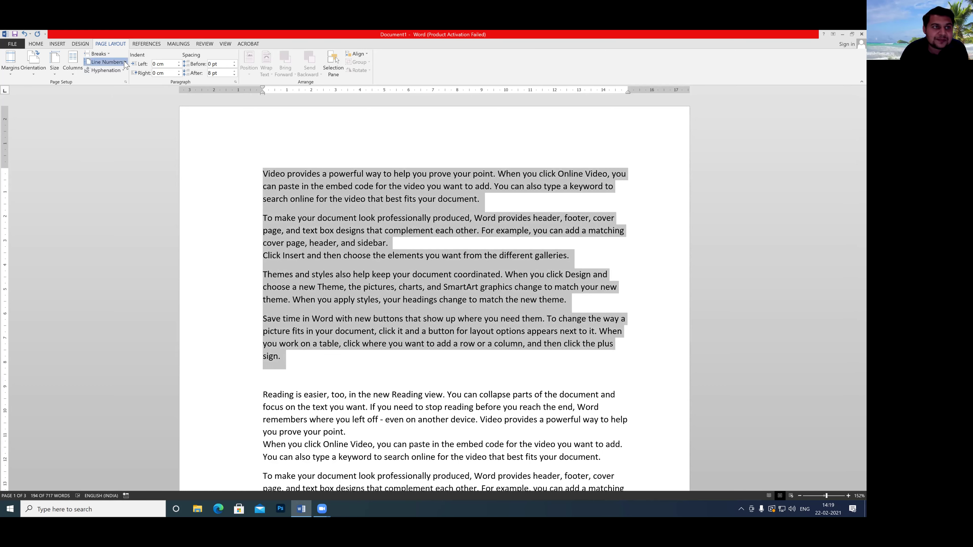
pyautogui.click(110, 83)
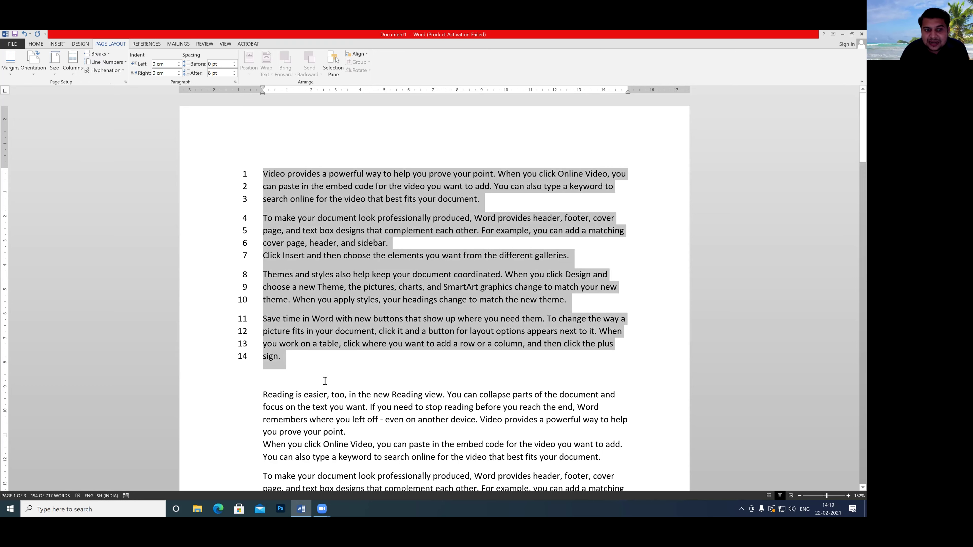
pyautogui.scroll(-1, 315, 371)
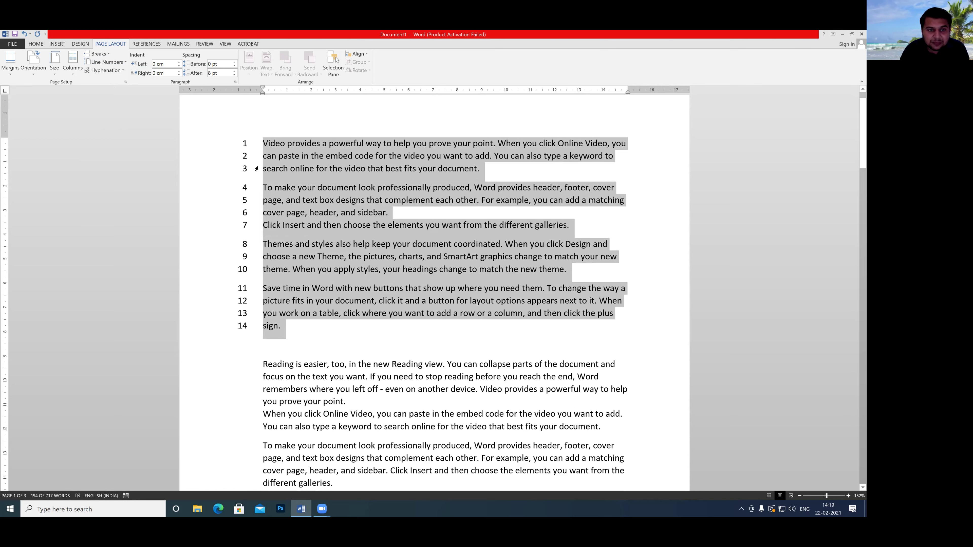
pyautogui.hotkey('ctrl', 'z')
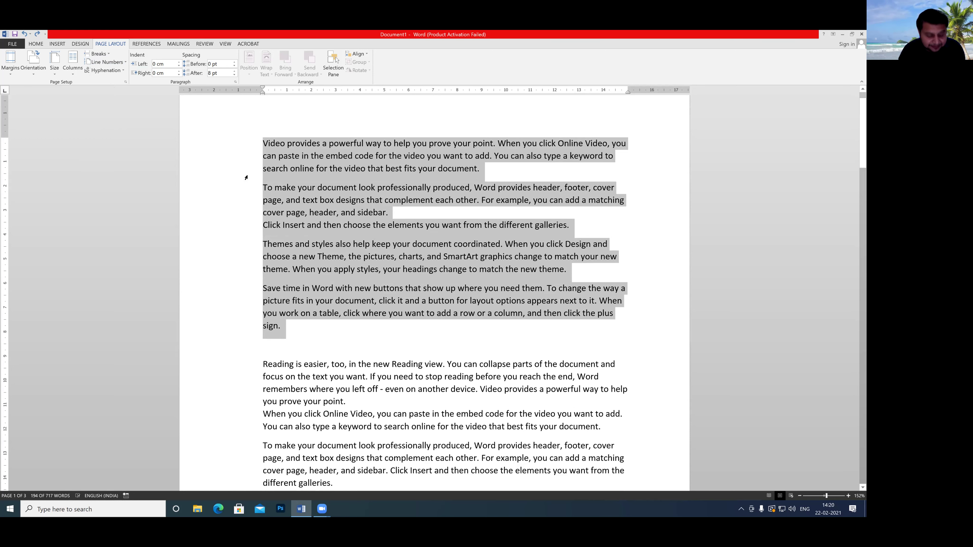
# Step: Replace the document's whole content with sample paragraphs generated by =rand()
pyautogui.click(240, 186)
pyautogui.click(263, 143)
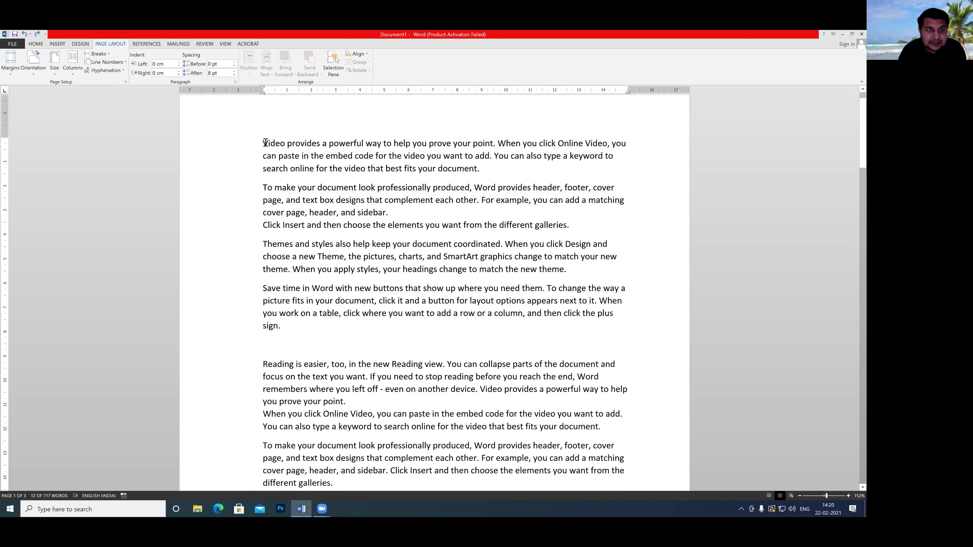
pyautogui.click(108, 62)
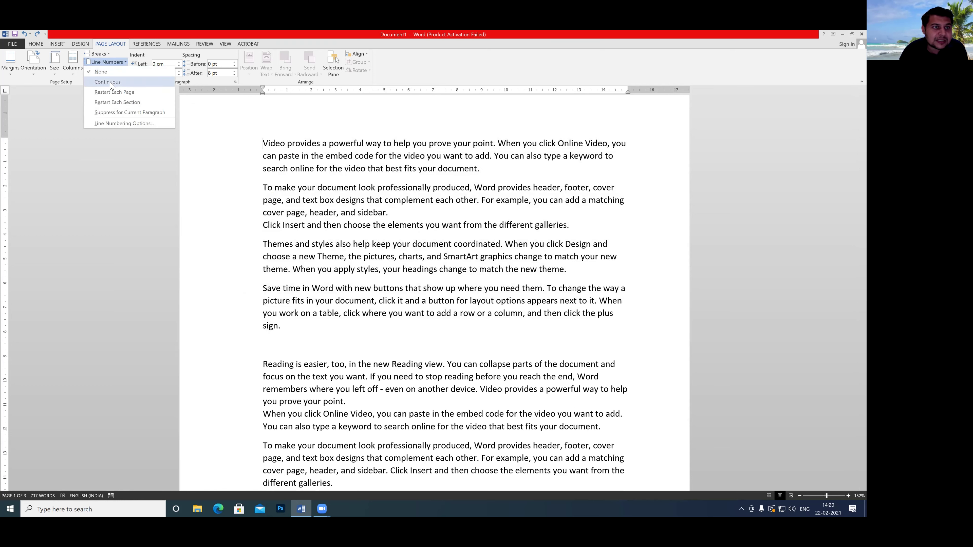
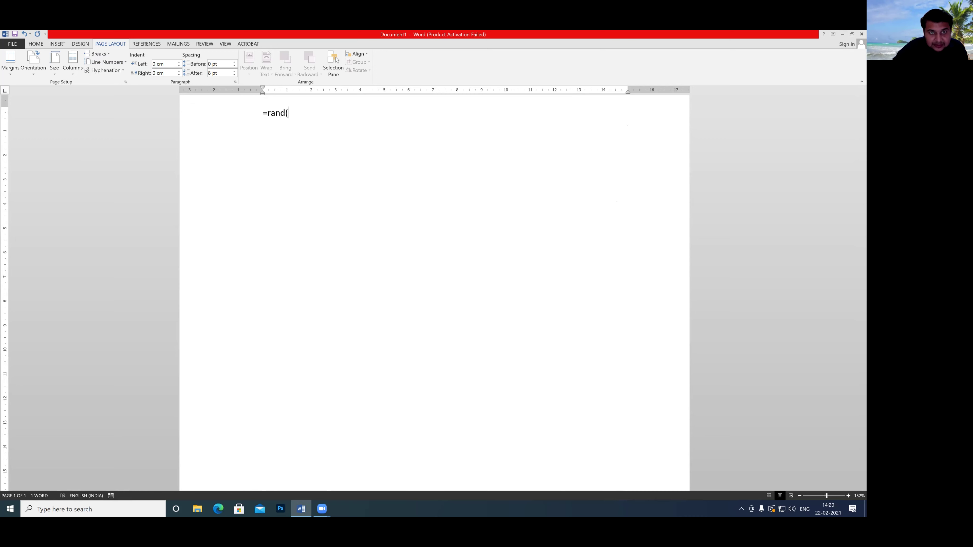
pyautogui.write('()')
pyautogui.press('Return')
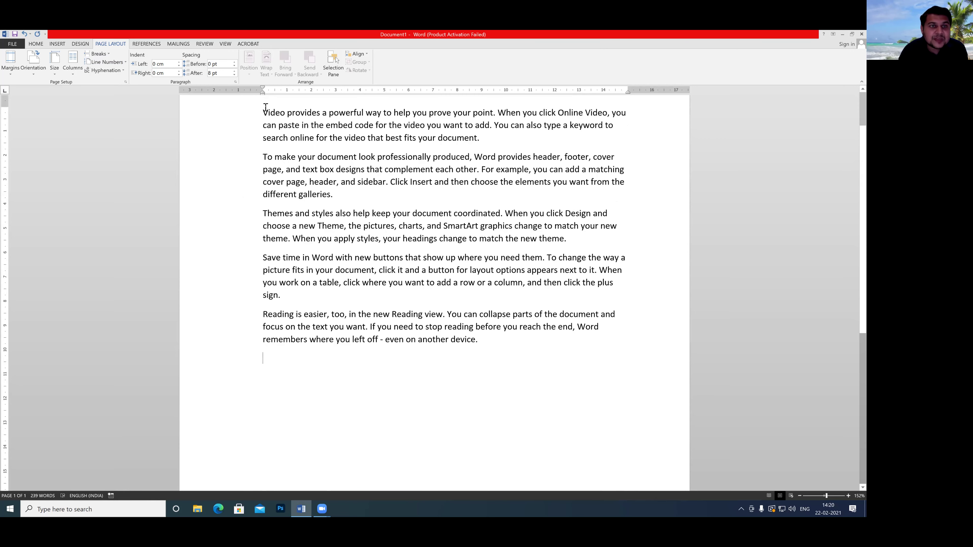
# Step: Apply continuous line numbers to the sample document and turn the numbering off again
pyautogui.click(107, 55)
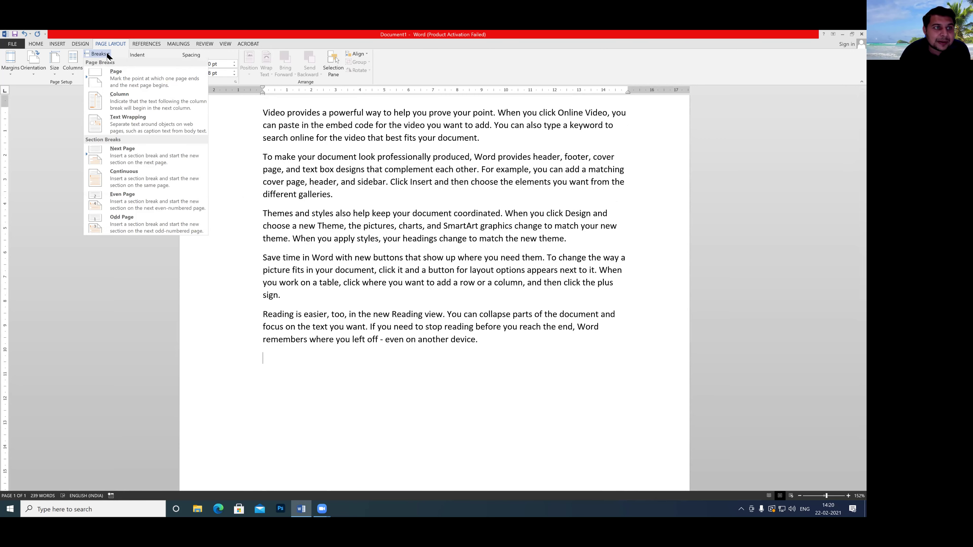
pyautogui.click(59, 107)
pyautogui.click(125, 63)
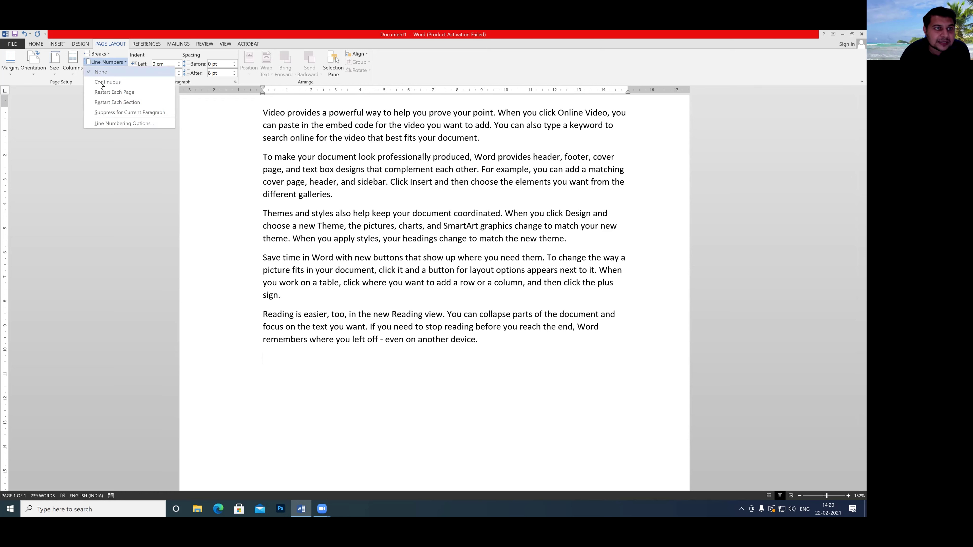
pyautogui.click(101, 81)
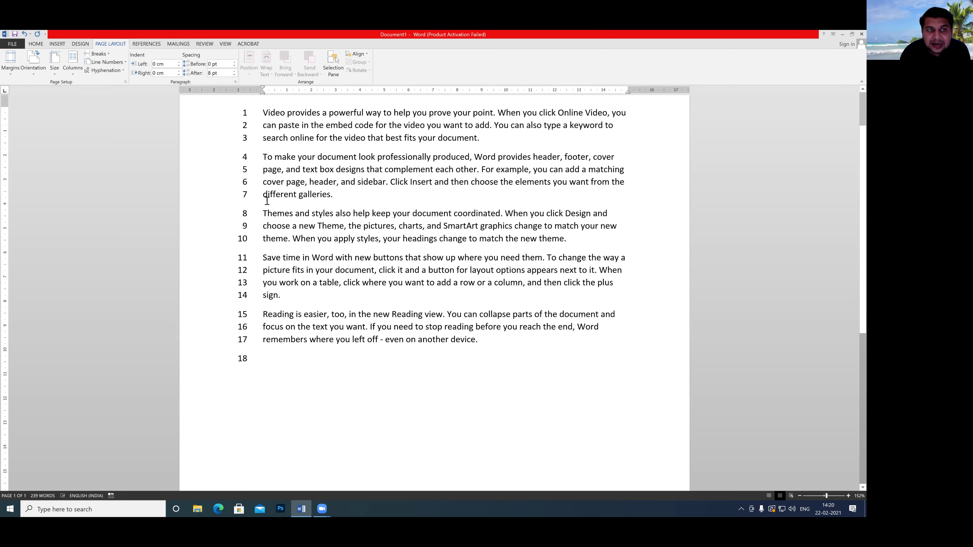
pyautogui.click(111, 63)
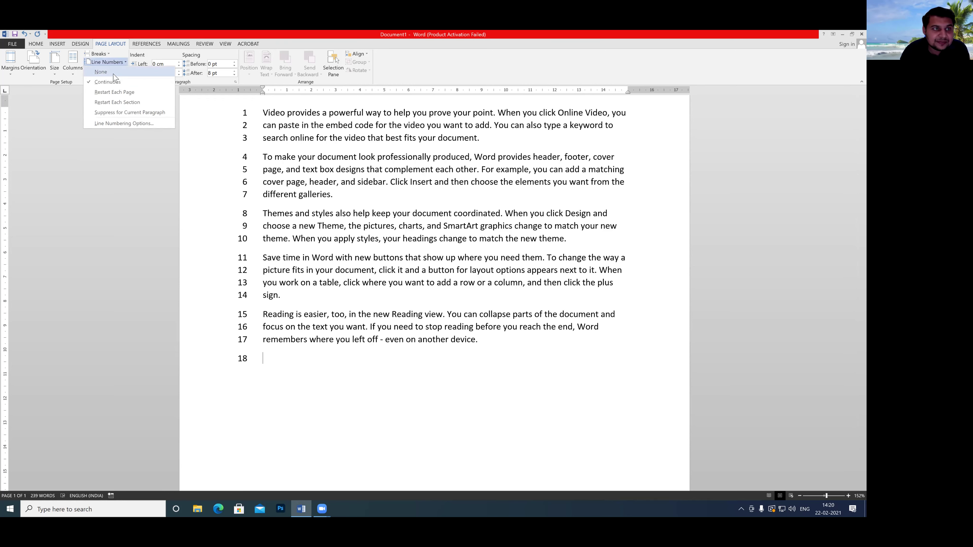
pyautogui.click(101, 72)
# Step: Insert a continuous section break at the end of the first paragraph
pyautogui.click(485, 145)
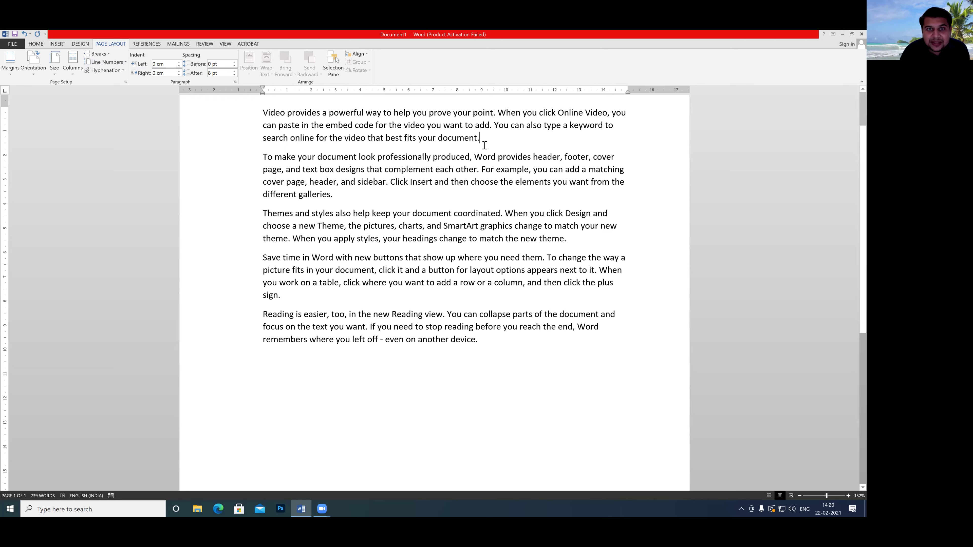
pyautogui.click(108, 57)
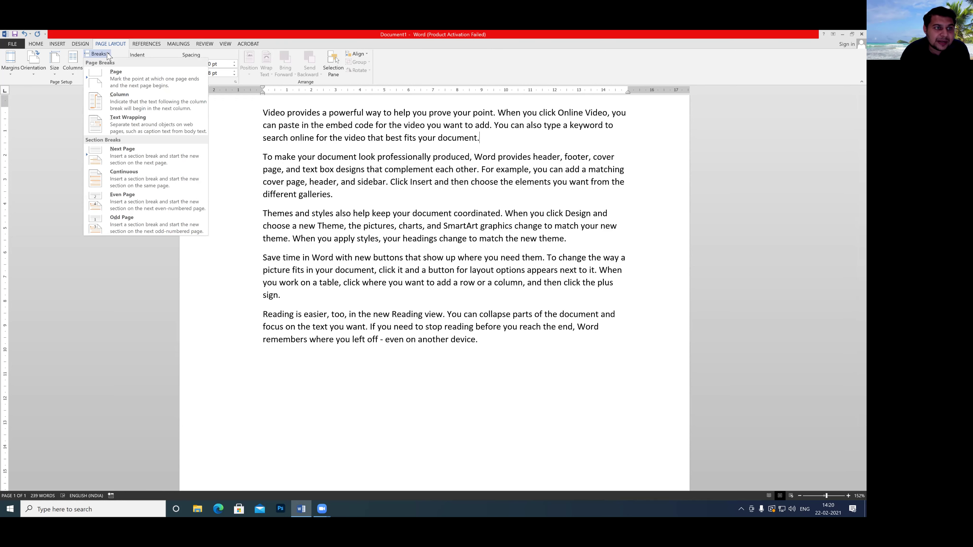
pyautogui.click(123, 176)
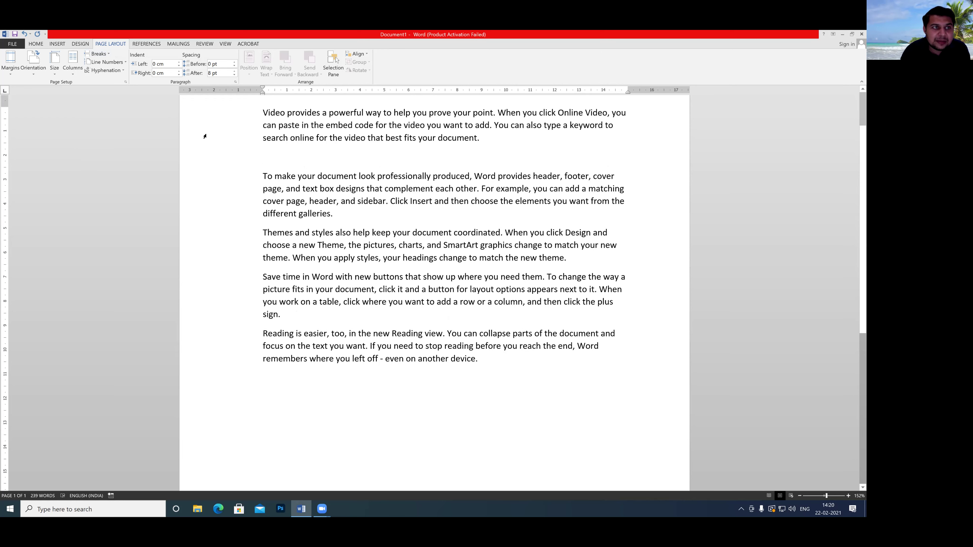
# Step: Apply continuous line numbers to the second section and enter "ass" on its blank first line
pyautogui.click(125, 62)
pyautogui.click(107, 83)
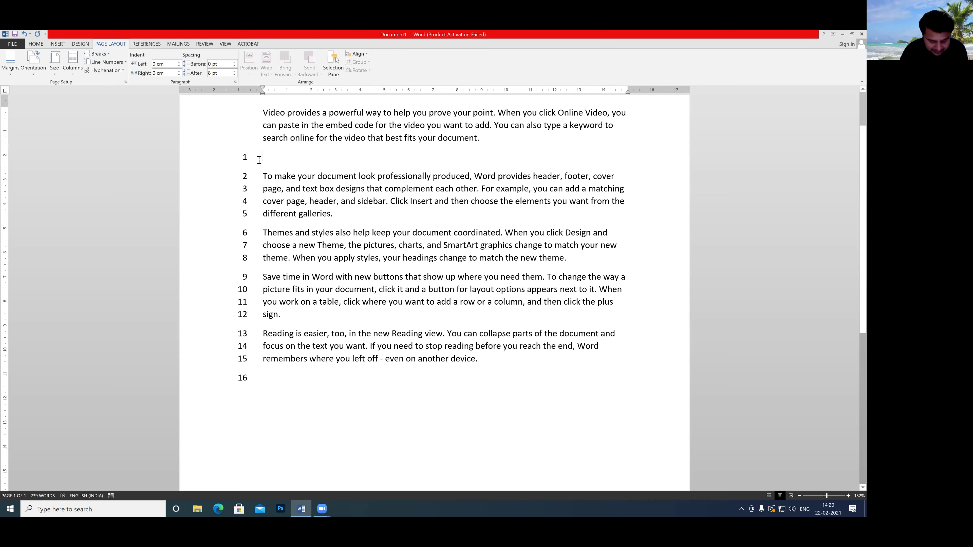
pyautogui.write('ass')
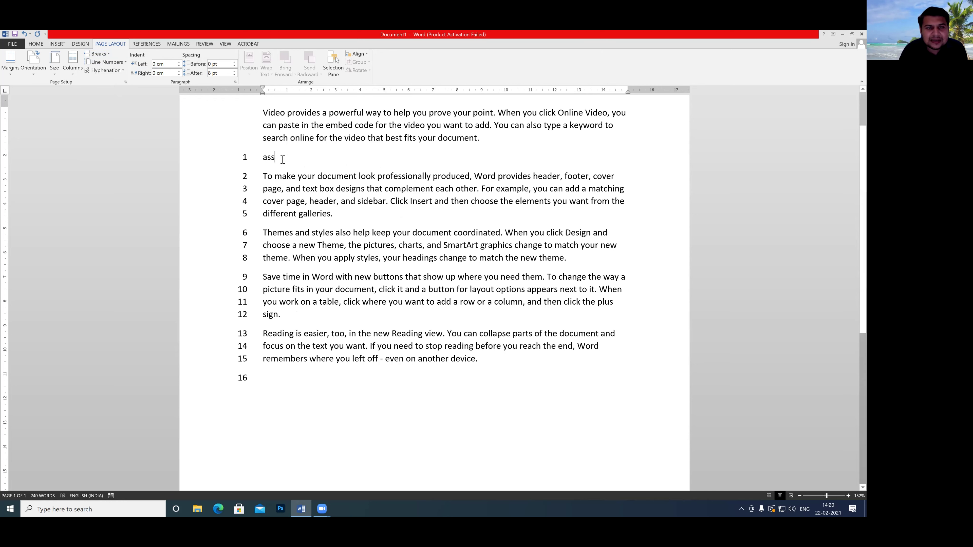
# Step: Turn off the second section's line numbers and number the whole document with the count restarting at each section
pyautogui.click(106, 62)
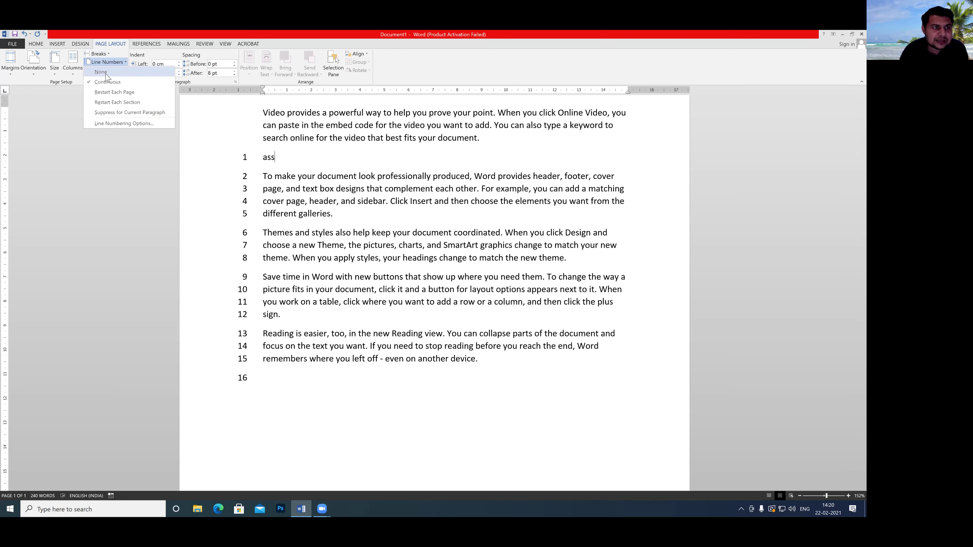
pyautogui.click(110, 76)
pyautogui.moveTo(260, 112); pyautogui.dragTo(482, 361)
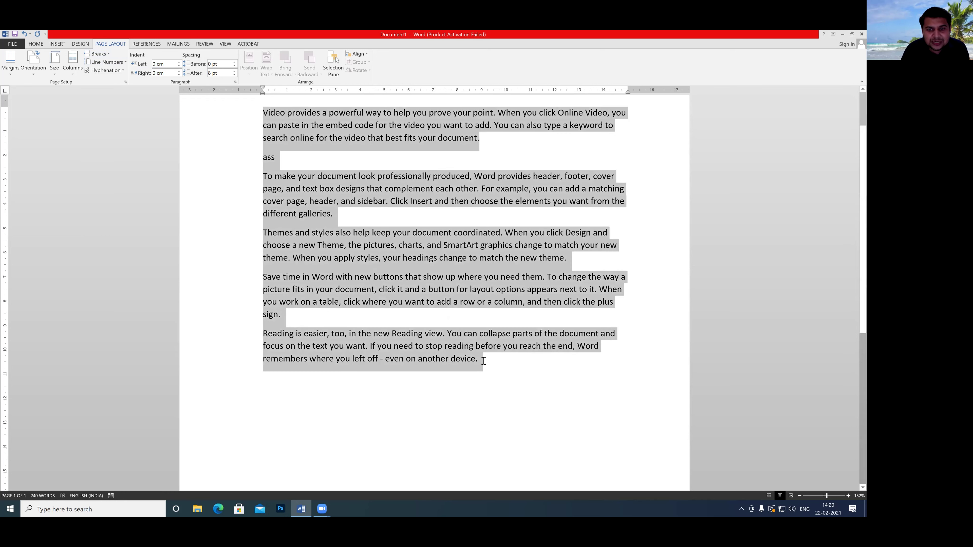
pyautogui.click(121, 62)
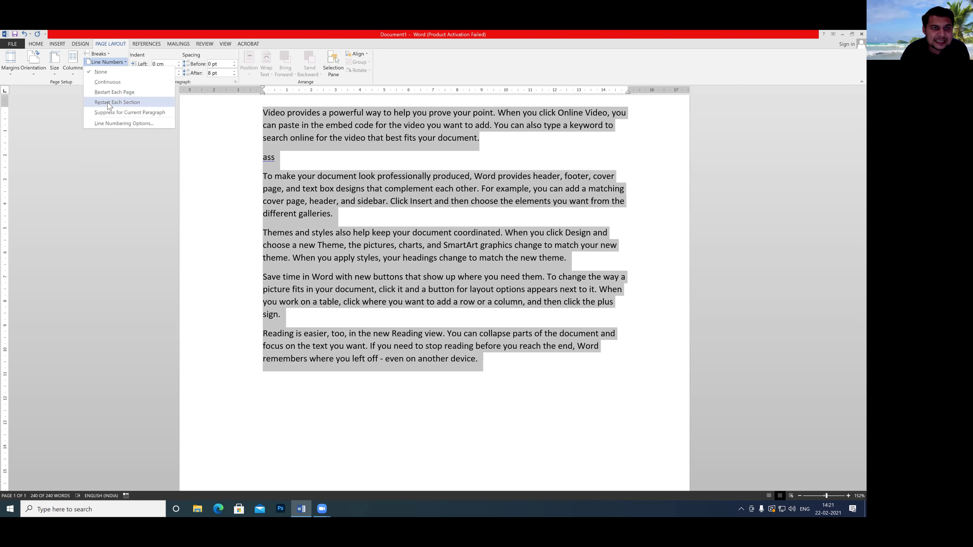
pyautogui.click(107, 103)
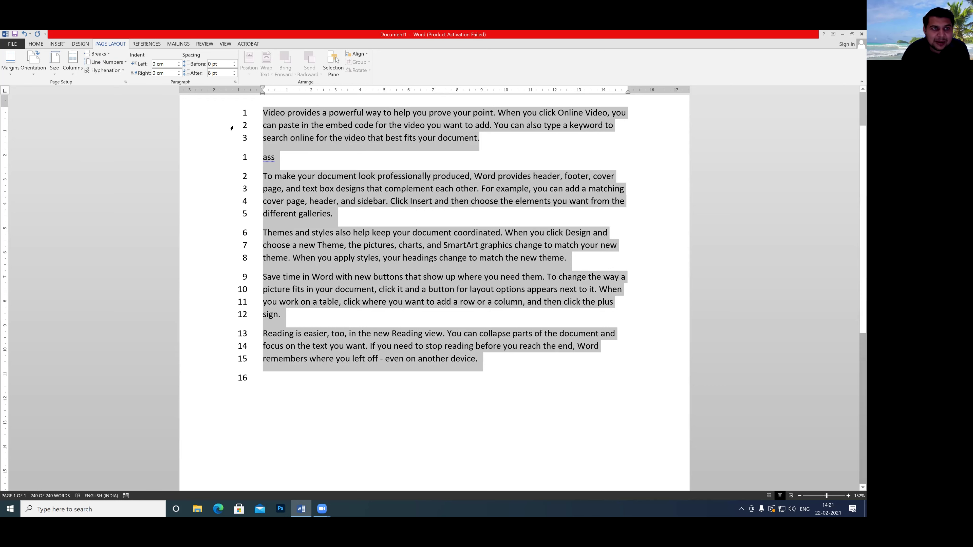
pyautogui.click(99, 54)
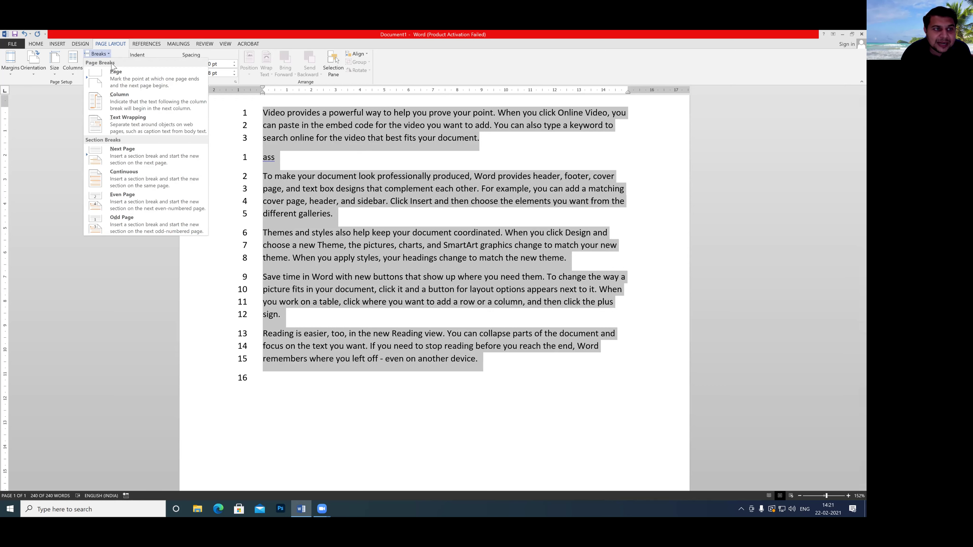
pyautogui.click(54, 143)
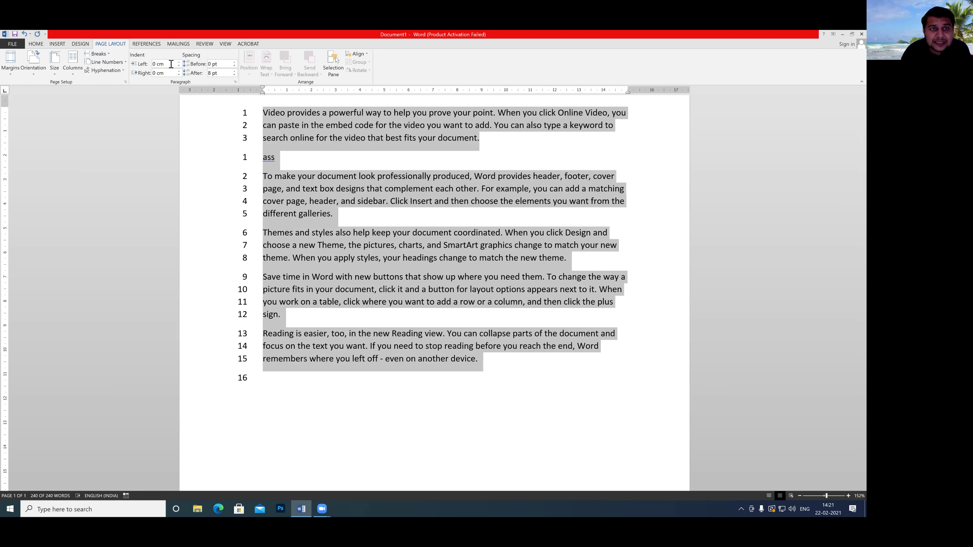
pyautogui.moveTo(231, 104)
pyautogui.mouseDown()
pyautogui.moveTo(254, 133)
pyautogui.moveTo(261, 192)
pyautogui.moveTo(253, 397)
pyautogui.mouseUp()
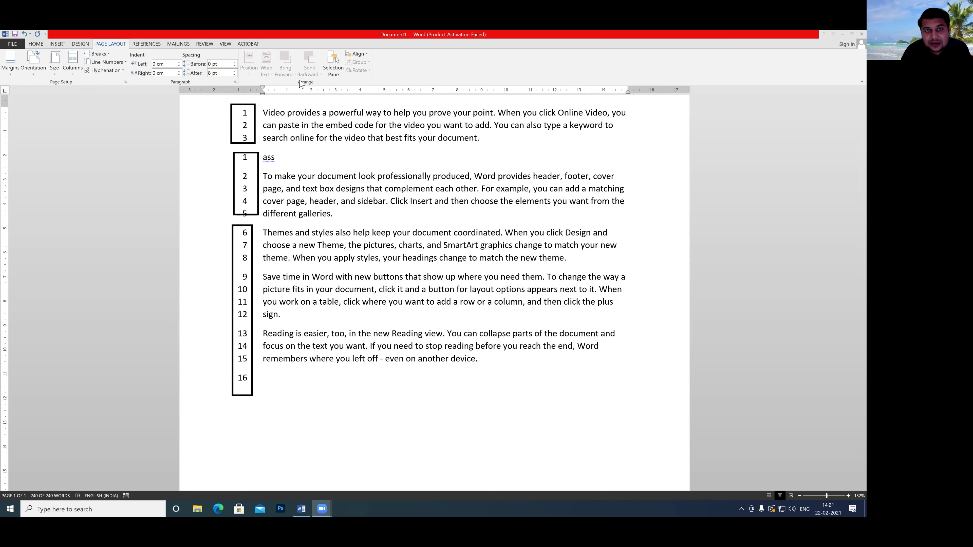
pyautogui.click(441, 71)
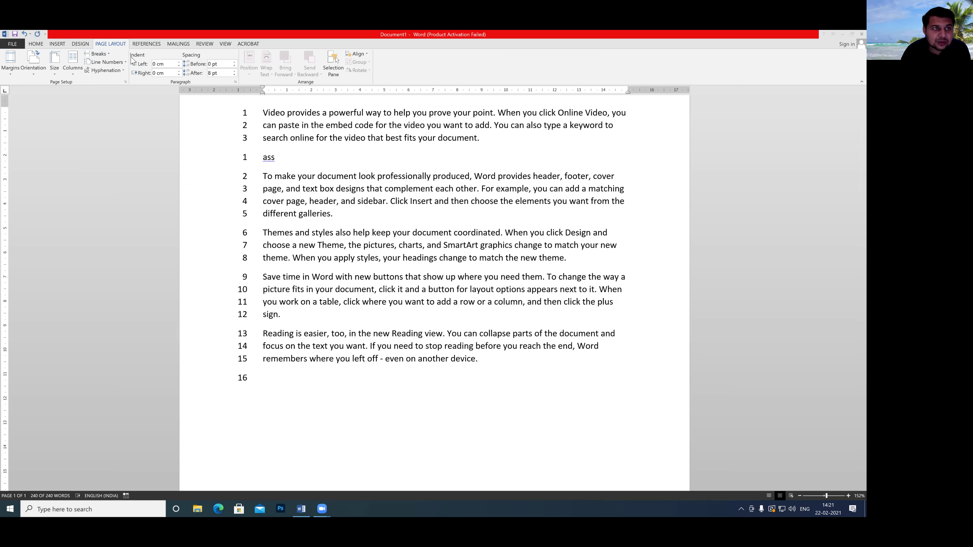
# Step: Turn off line numbering for the entire document
pyautogui.hotkey('ctrl', 'a')
pyautogui.click(106, 62)
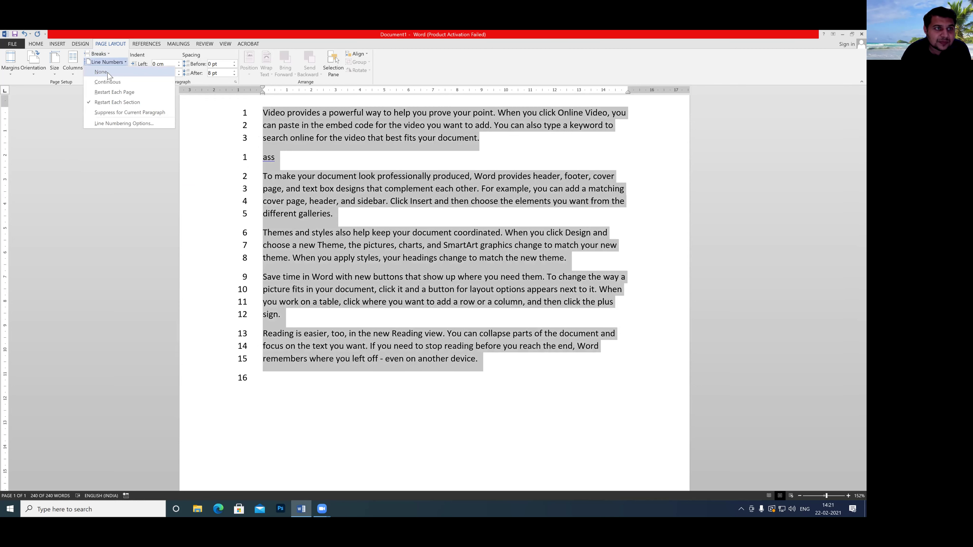
pyautogui.click(107, 74)
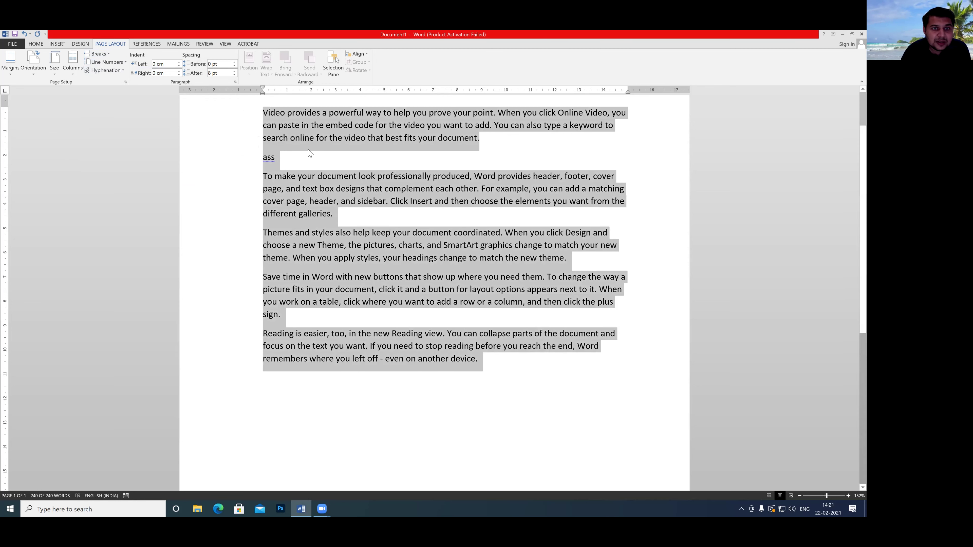
# Step: Insert a continuous section break before "Click Insert" in the "To make your document" paragraph
pyautogui.click(337, 215)
pyautogui.click(391, 203)
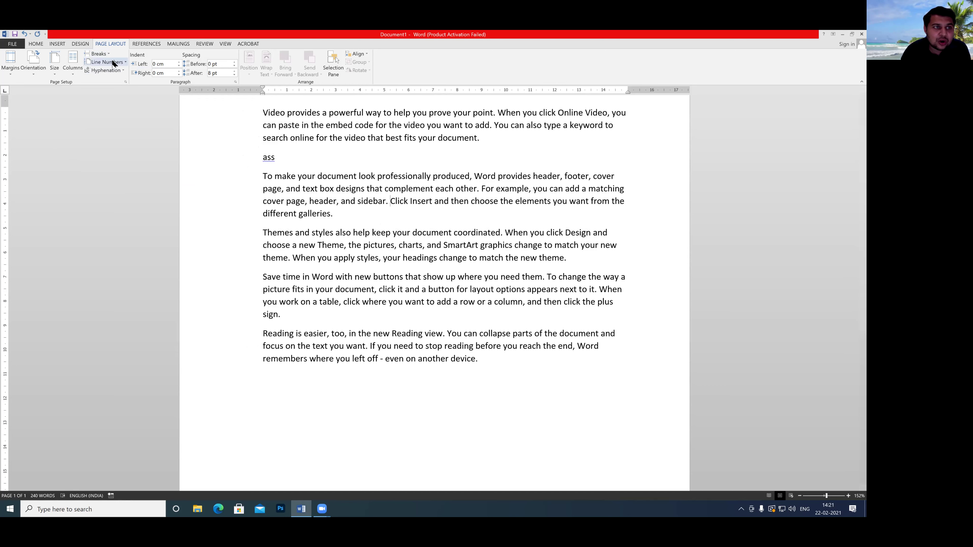
pyautogui.click(98, 54)
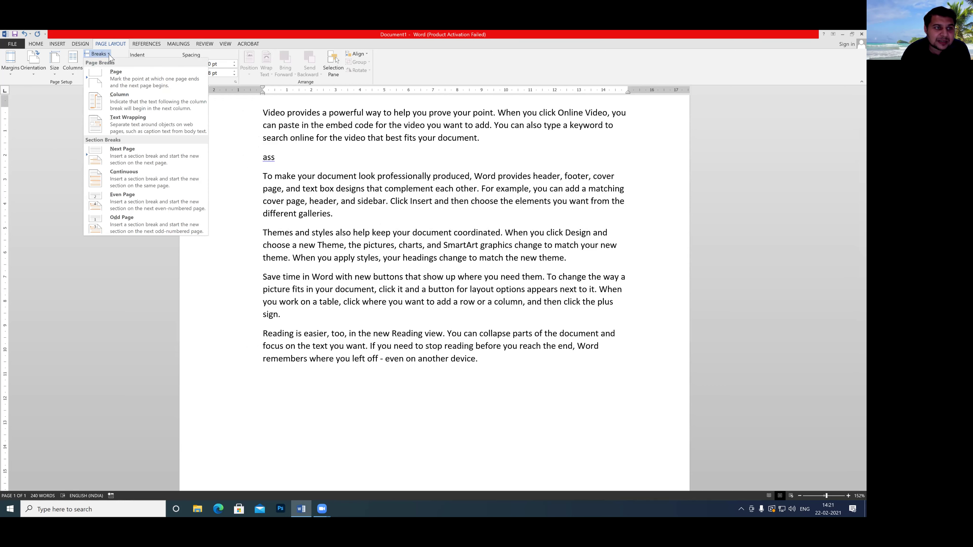
pyautogui.click(129, 182)
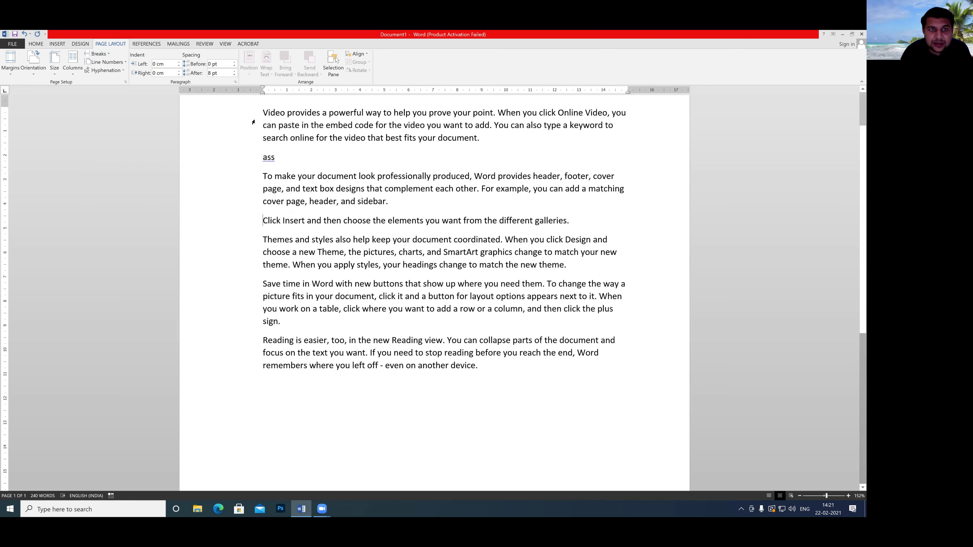
# Step: Number the lines of all three sections with the count restarting at each section
pyautogui.moveTo(261, 110); pyautogui.dragTo(480, 367)
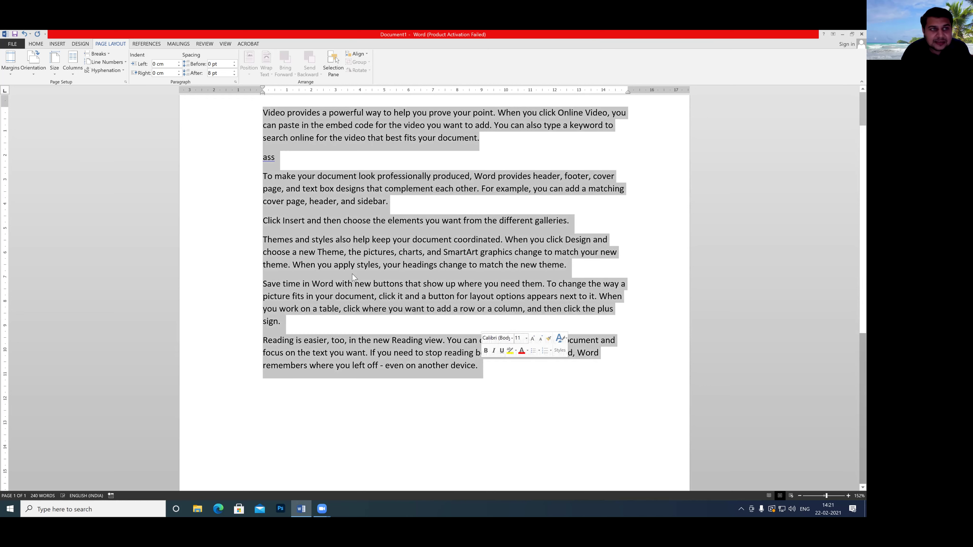
pyautogui.click(119, 64)
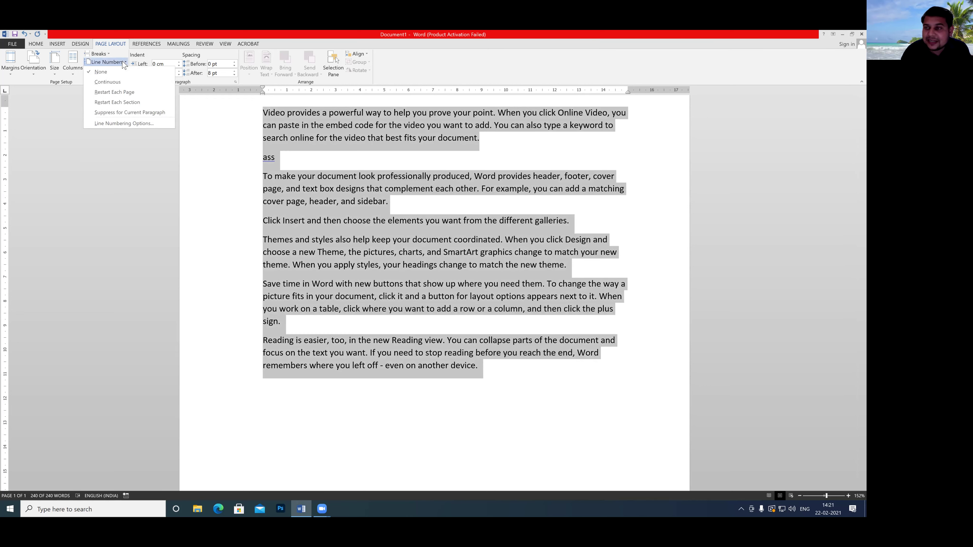
pyautogui.click(114, 103)
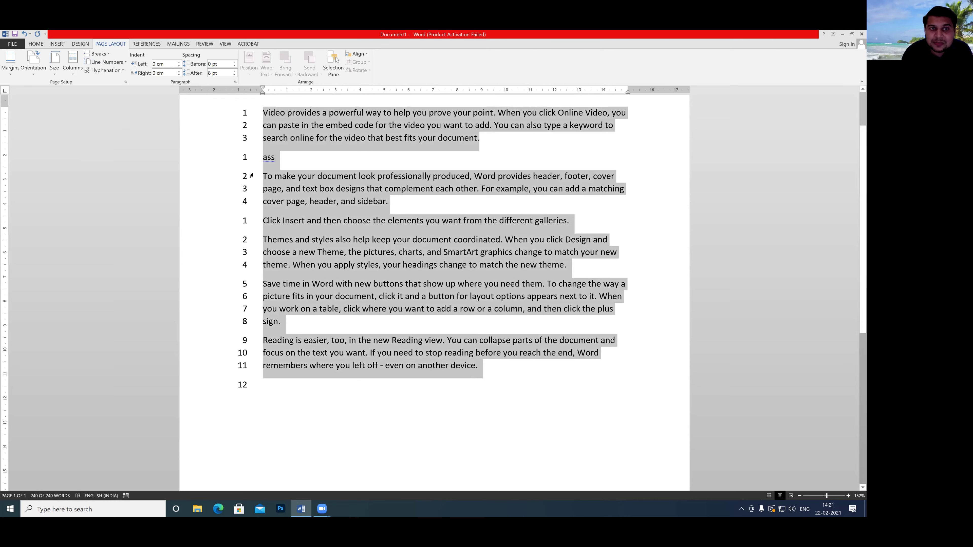
# Step: Suppress line numbering for the "ass" and "To make your document" paragraphs in the second section
pyautogui.click(228, 169)
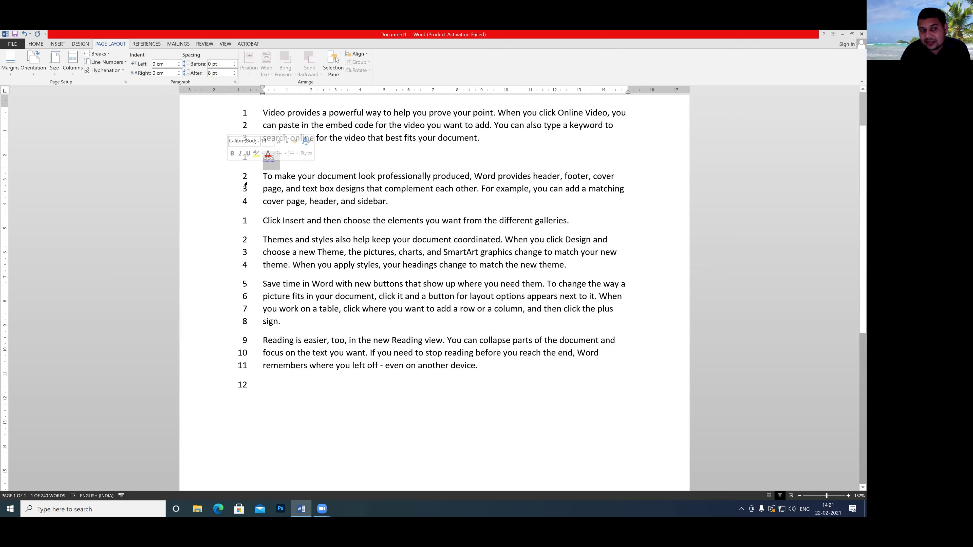
pyautogui.click(107, 62)
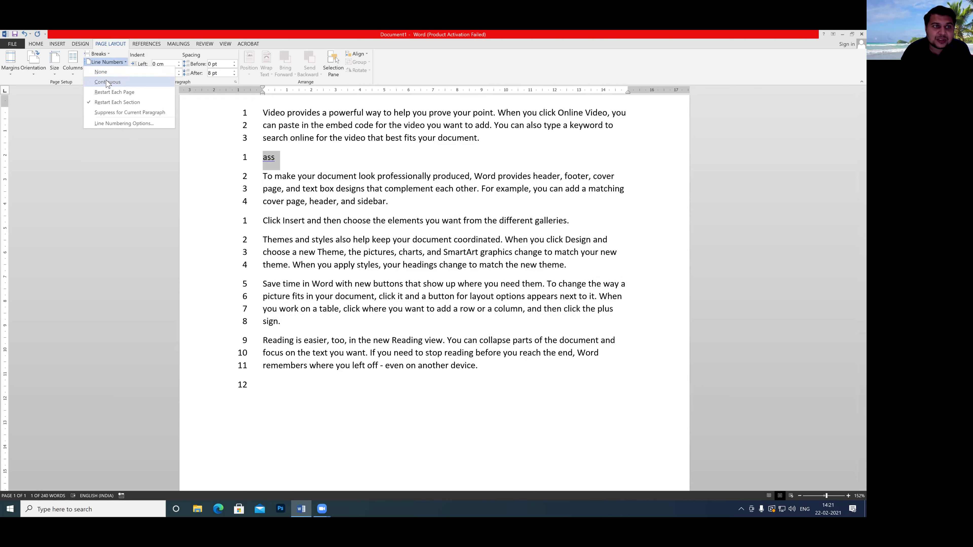
pyautogui.click(306, 157)
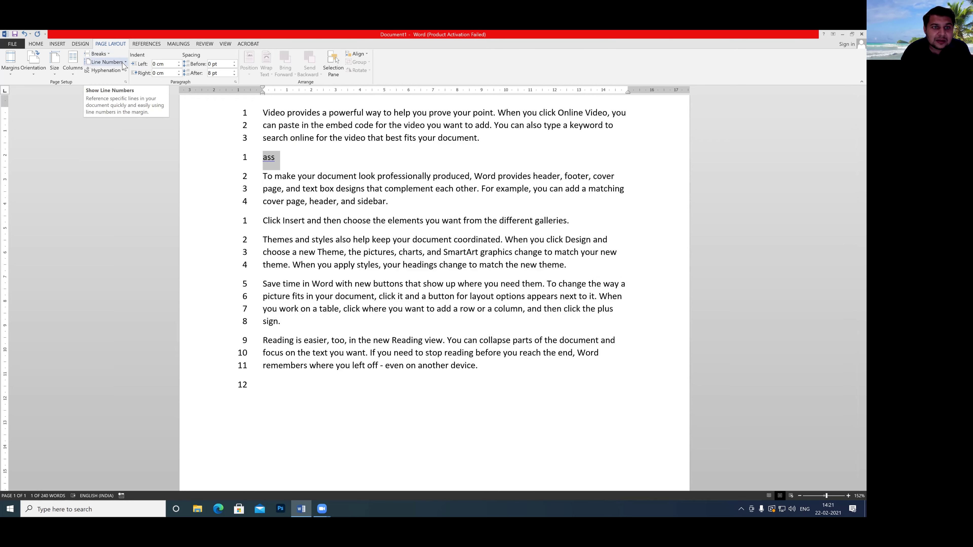
pyautogui.click(278, 158)
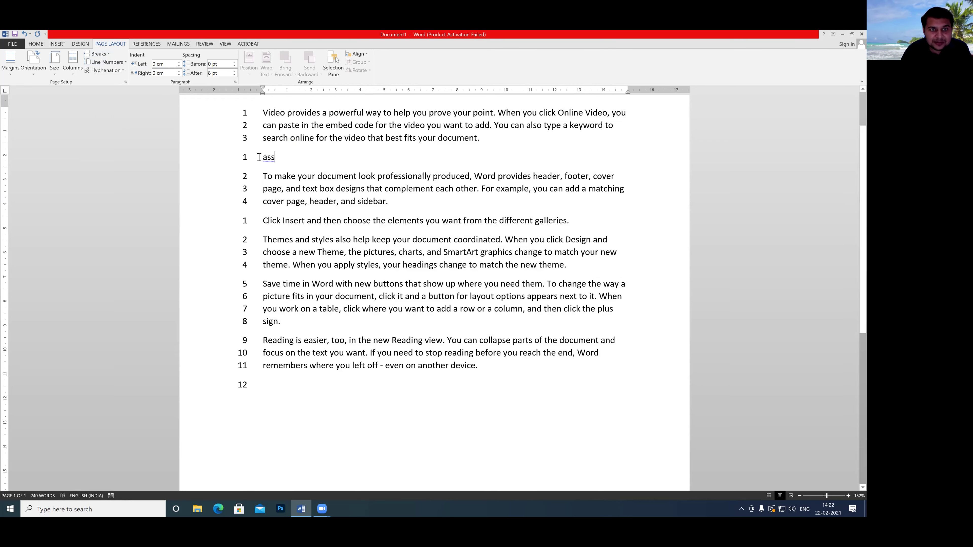
pyautogui.moveTo(259, 157); pyautogui.dragTo(400, 211)
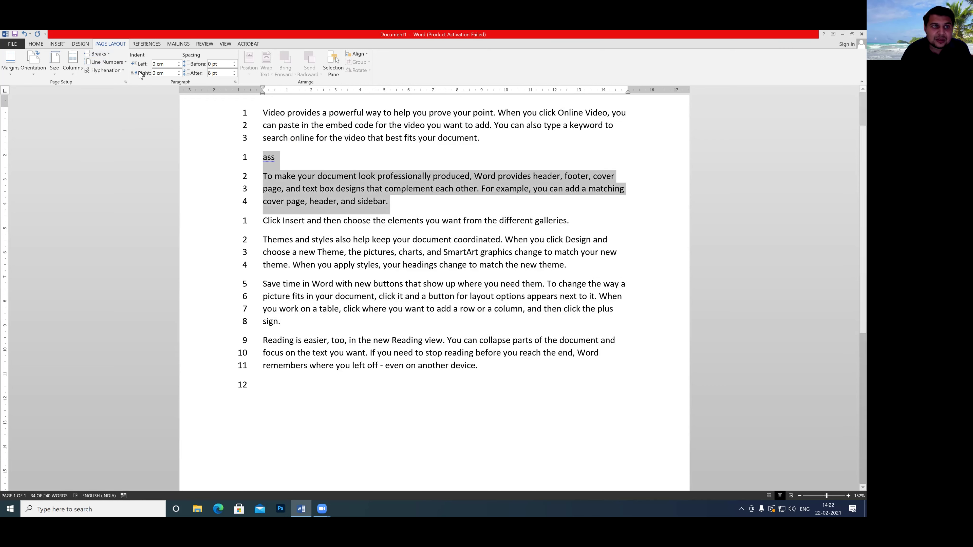
pyautogui.click(125, 62)
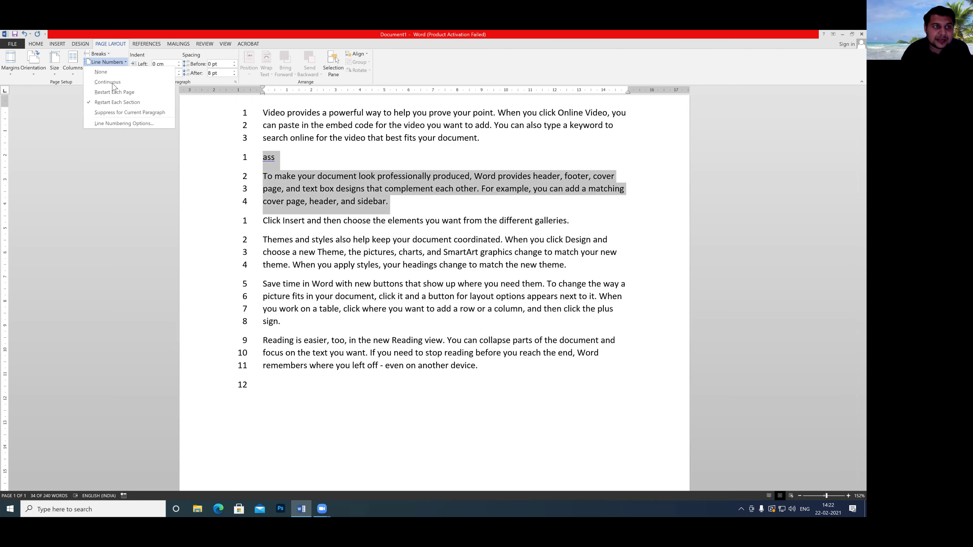
pyautogui.click(104, 113)
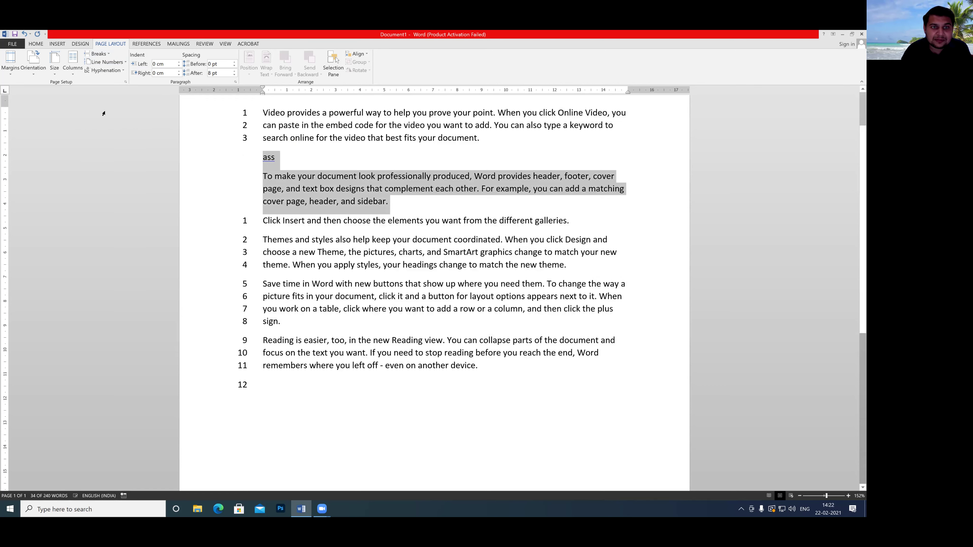
pyautogui.click(253, 171)
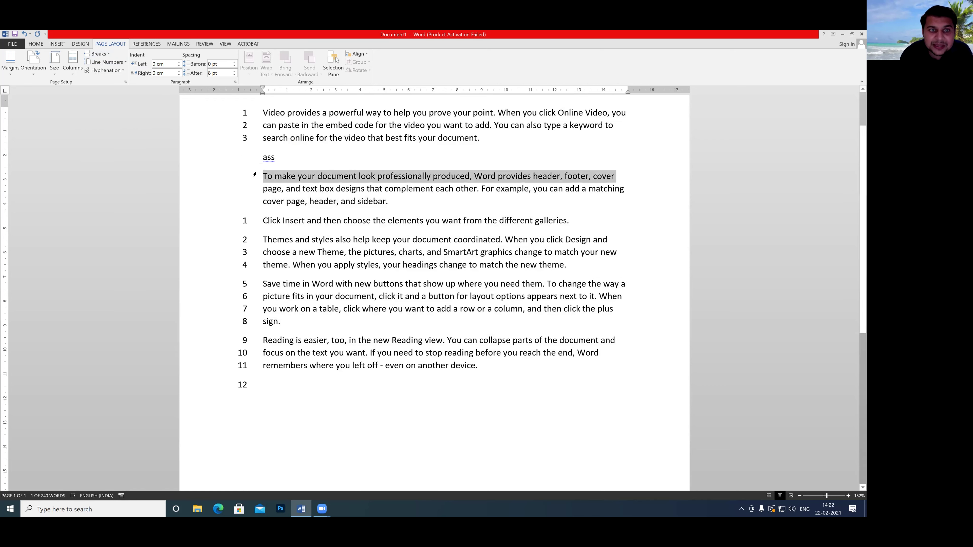
pyautogui.click(354, 161)
# Step: Examine the section start and vertical alignment choices in the Page Setup layout options for the second section, leaving them unchanged
pyautogui.moveTo(262, 154); pyautogui.dragTo(390, 207)
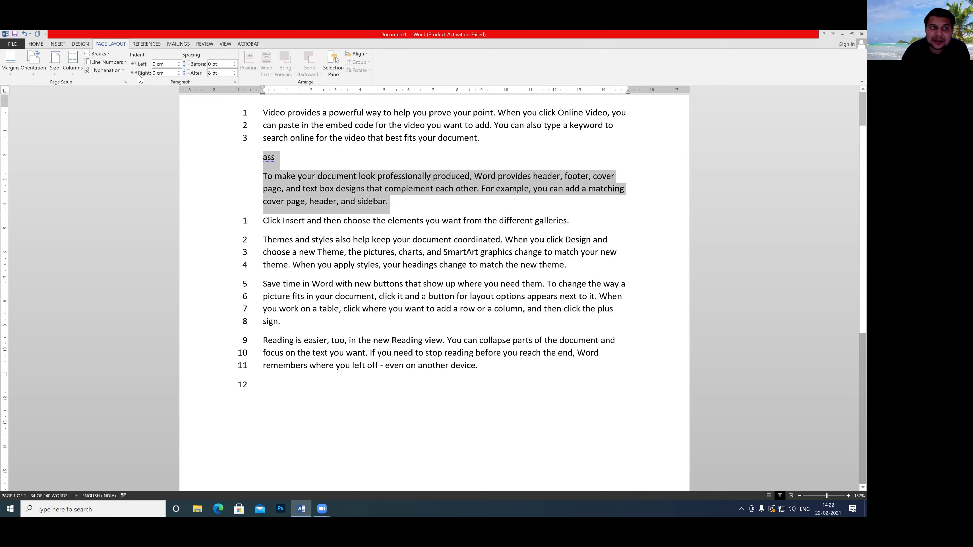
pyautogui.click(125, 62)
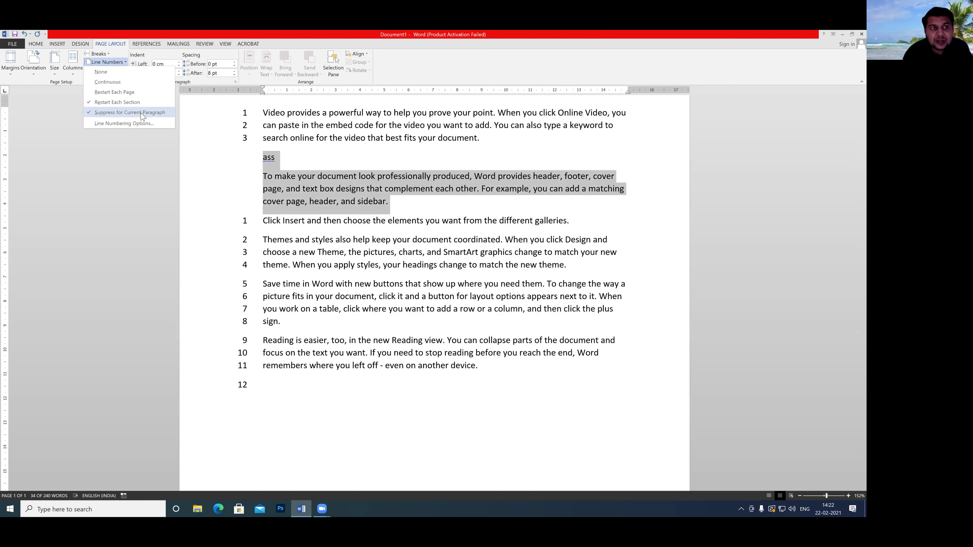
pyautogui.click(124, 124)
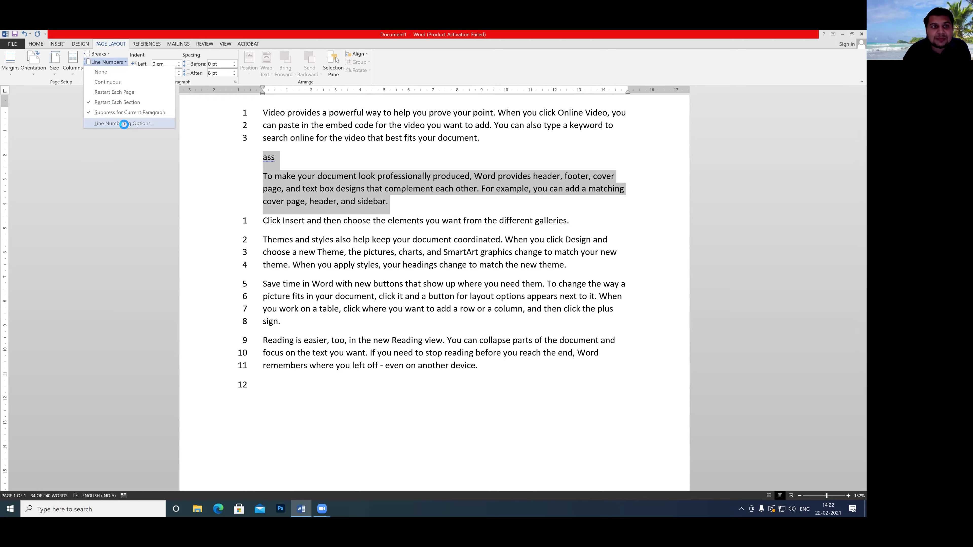
pyautogui.click(240, 167)
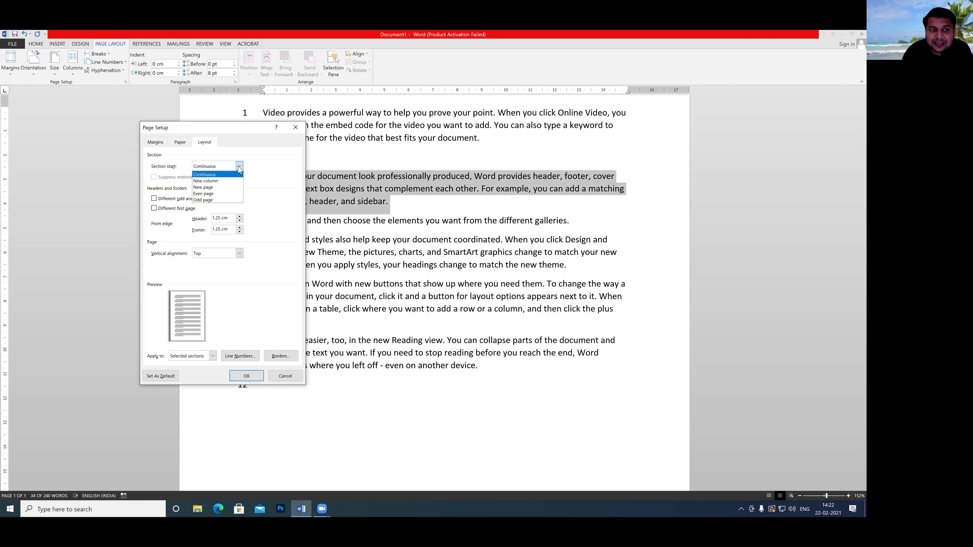
pyautogui.click(239, 167)
pyautogui.click(240, 254)
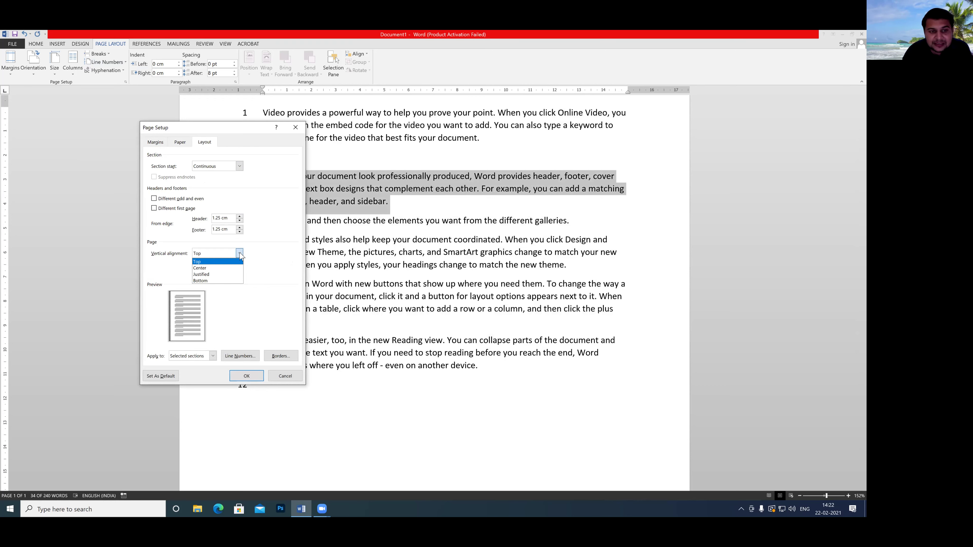
pyautogui.click(239, 253)
pyautogui.click(240, 253)
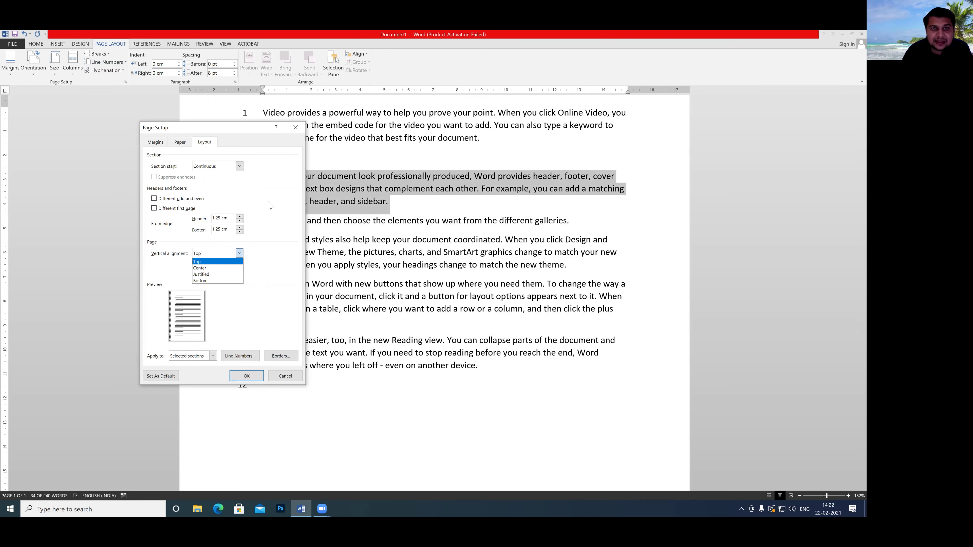
pyautogui.click(296, 129)
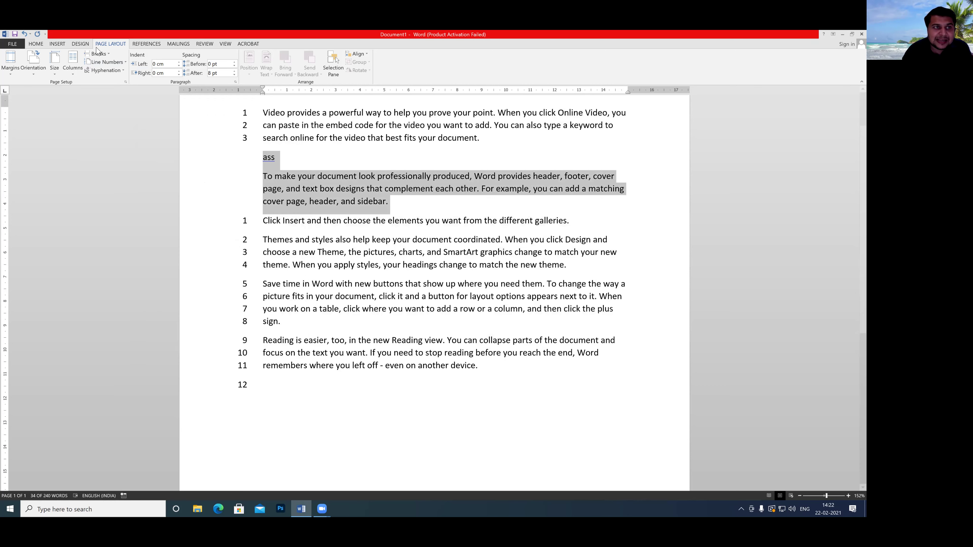
# Step: Try an odd-page section break after "sidebar." in the "To make your document" paragraph, review the resulting pages and undo it
pyautogui.click(106, 54)
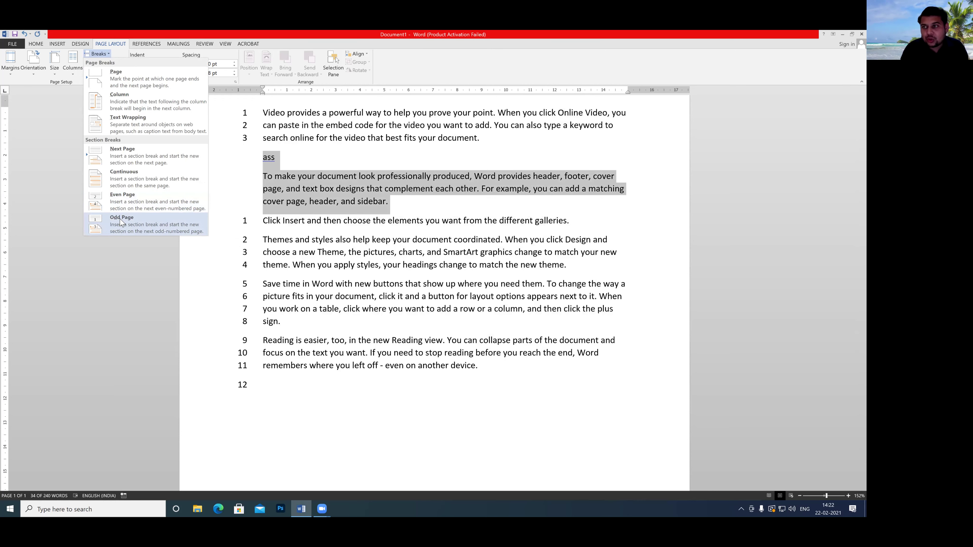
pyautogui.click(400, 204)
pyautogui.click(397, 204)
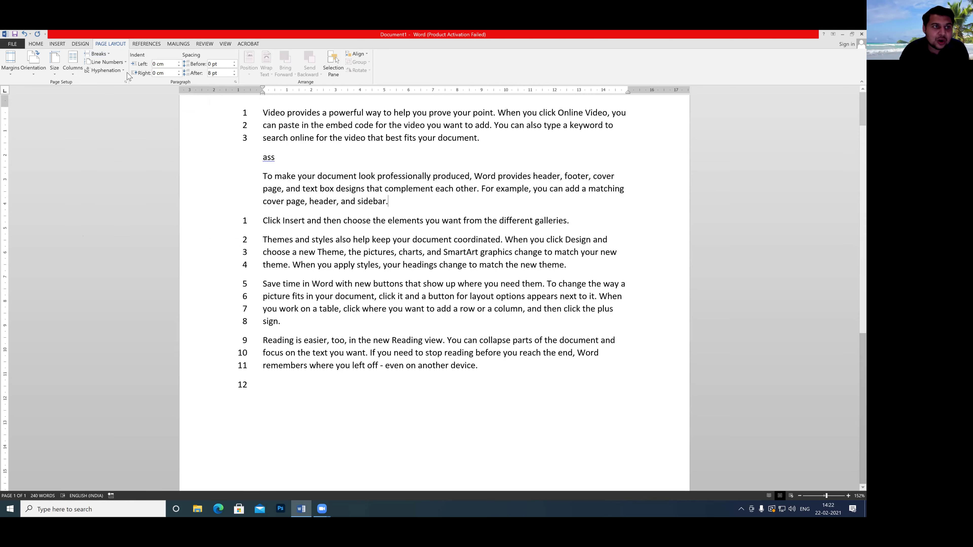
pyautogui.click(99, 54)
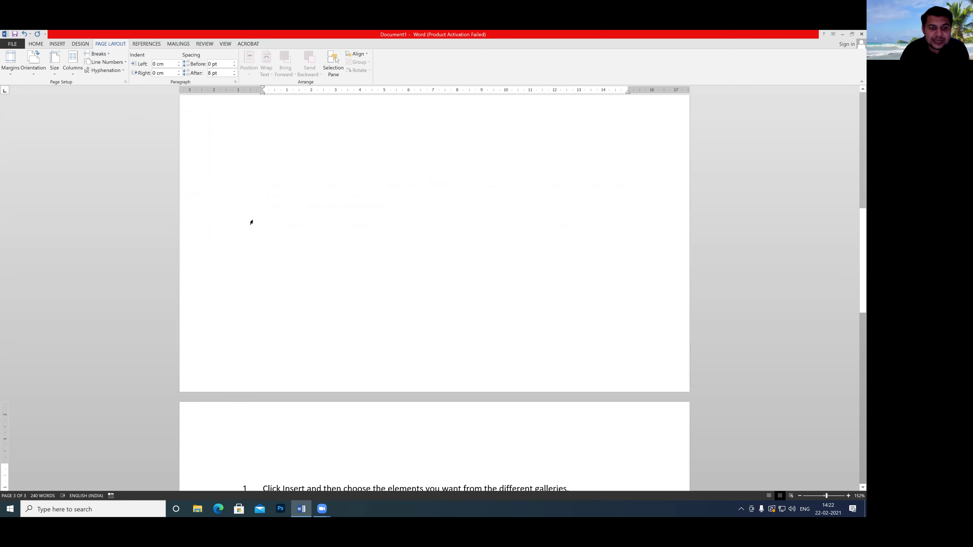
pyautogui.scroll(-12, 261, 220)
pyautogui.scroll(9, 262, 220)
pyautogui.scroll(15, 261, 220)
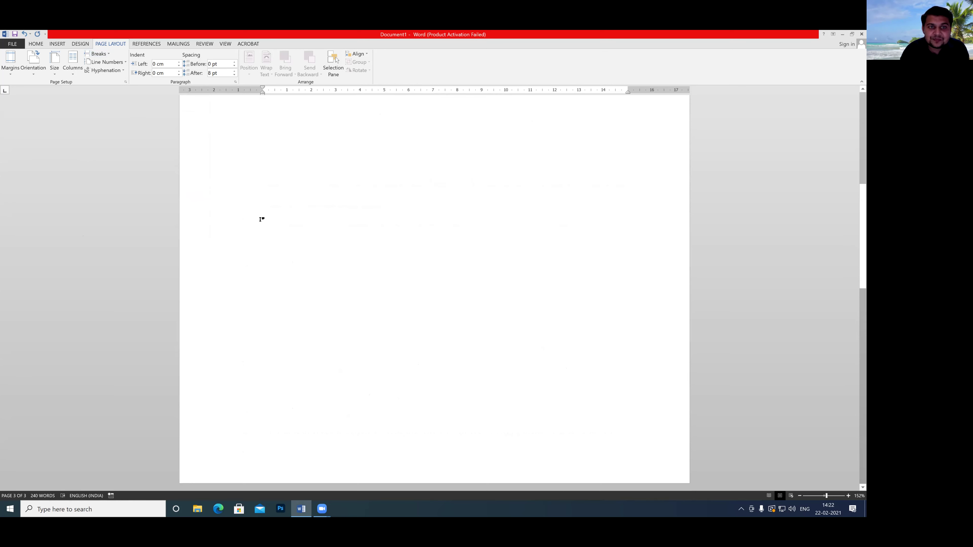
pyautogui.scroll(-15, 261, 220)
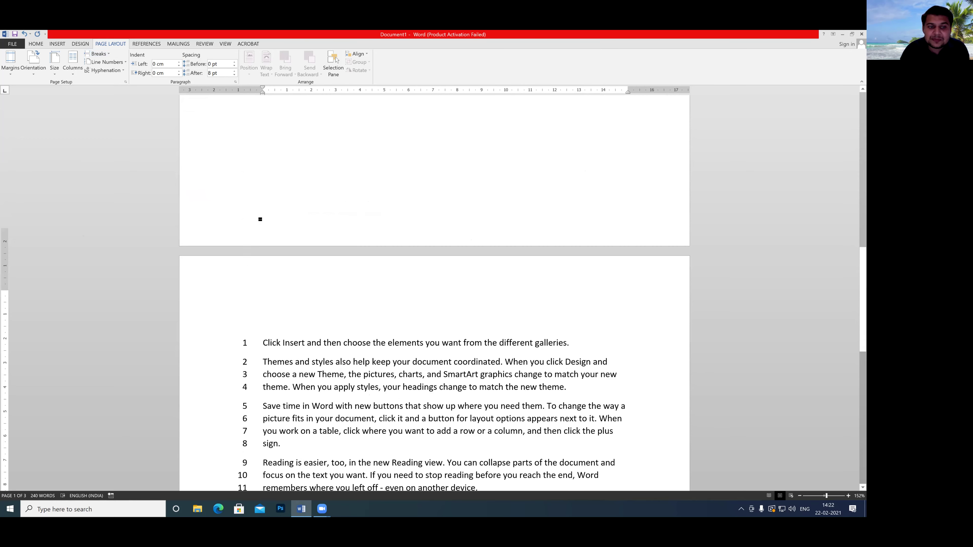
pyautogui.scroll(5, 261, 220)
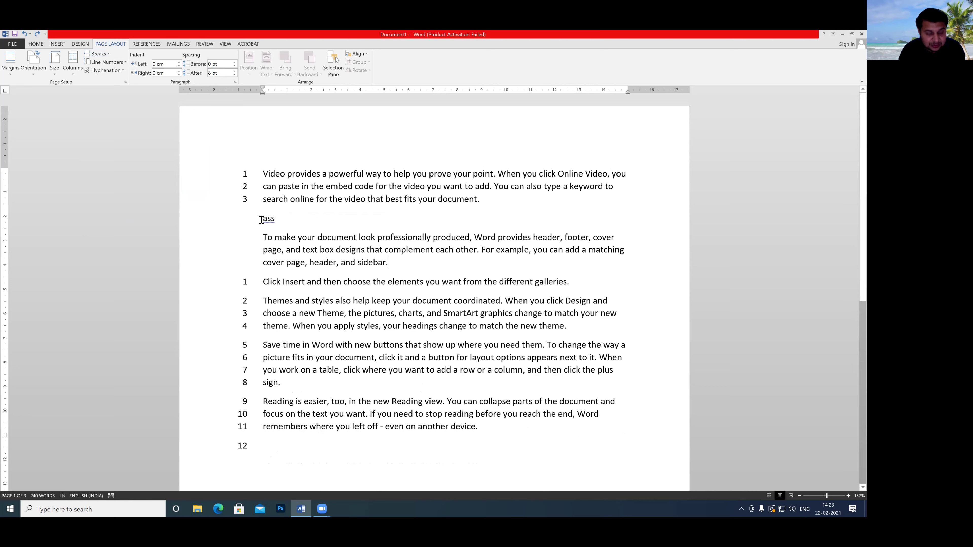
# Step: Create a new blank document and fill it with sample paragraphs using =rand()
pyautogui.hotkey('ctrl', 'n')
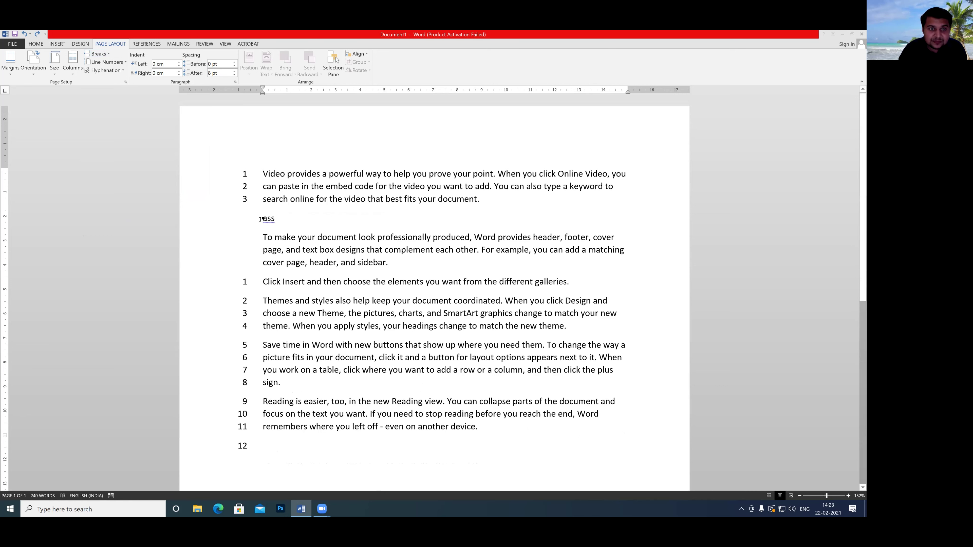
pyautogui.write('=r')
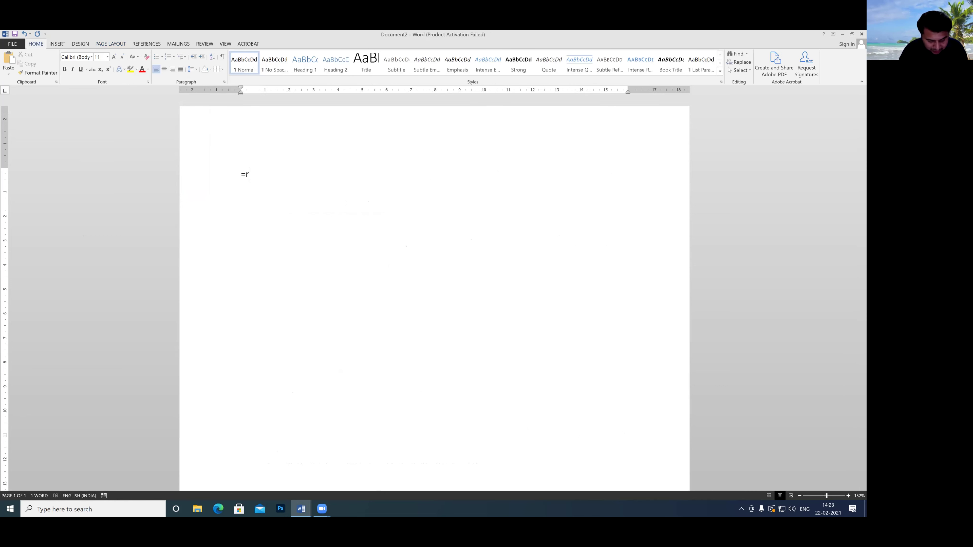
pyautogui.write('and')
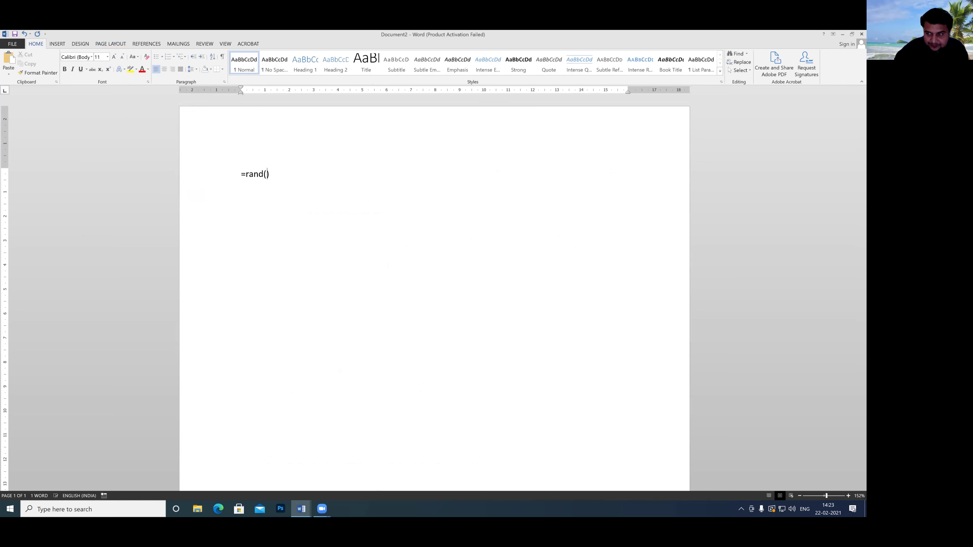
pyautogui.write('()')
pyautogui.press('Return')
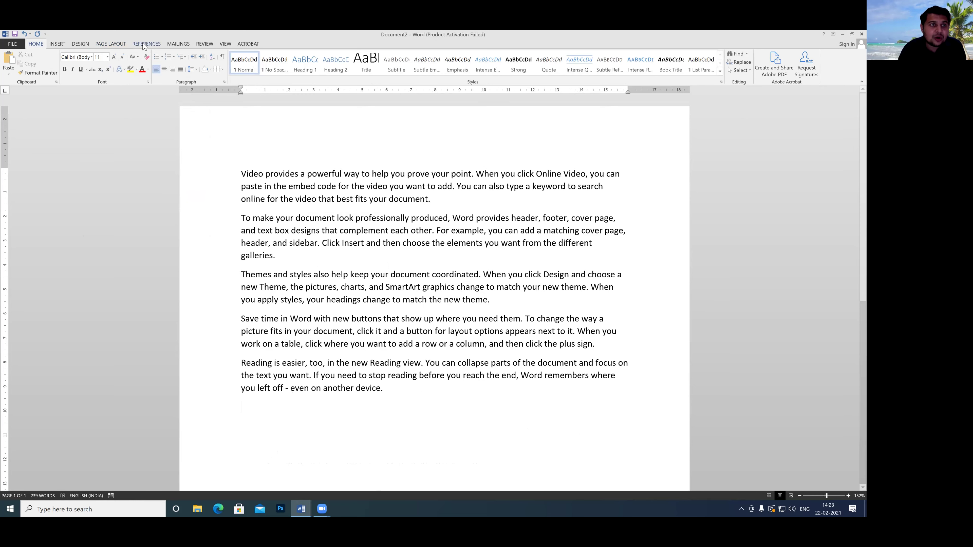
# Step: Select all the sample paragraphs and turn on automatic hyphenation
pyautogui.click(100, 44)
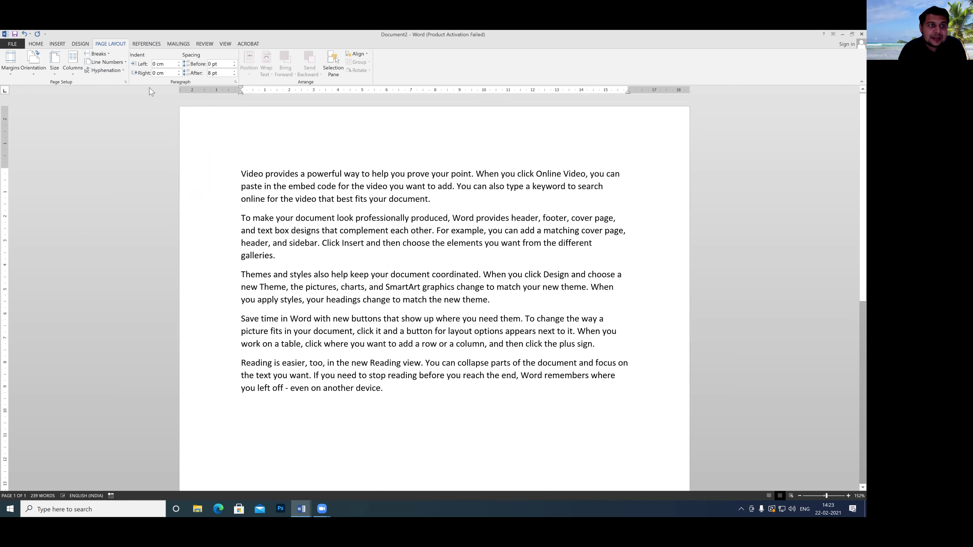
pyautogui.click(126, 63)
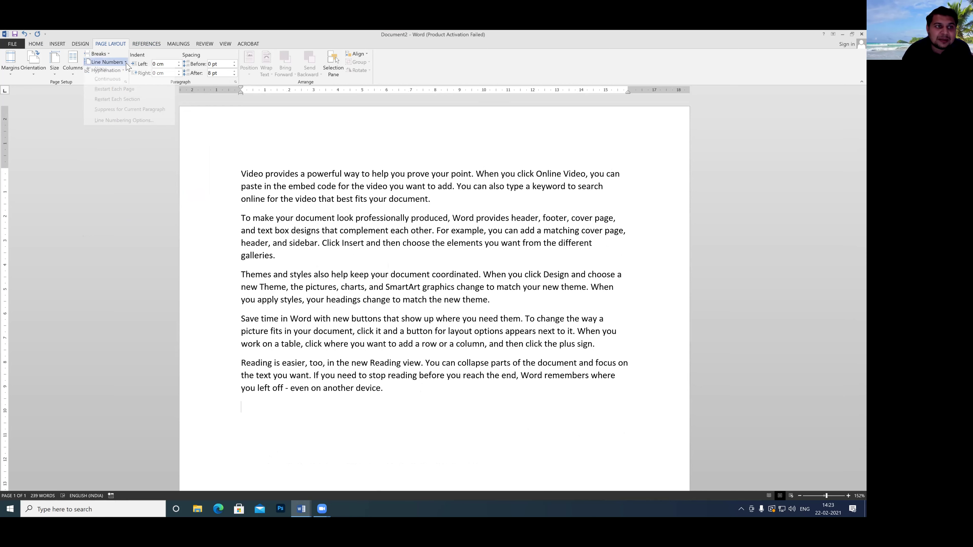
pyautogui.click(48, 132)
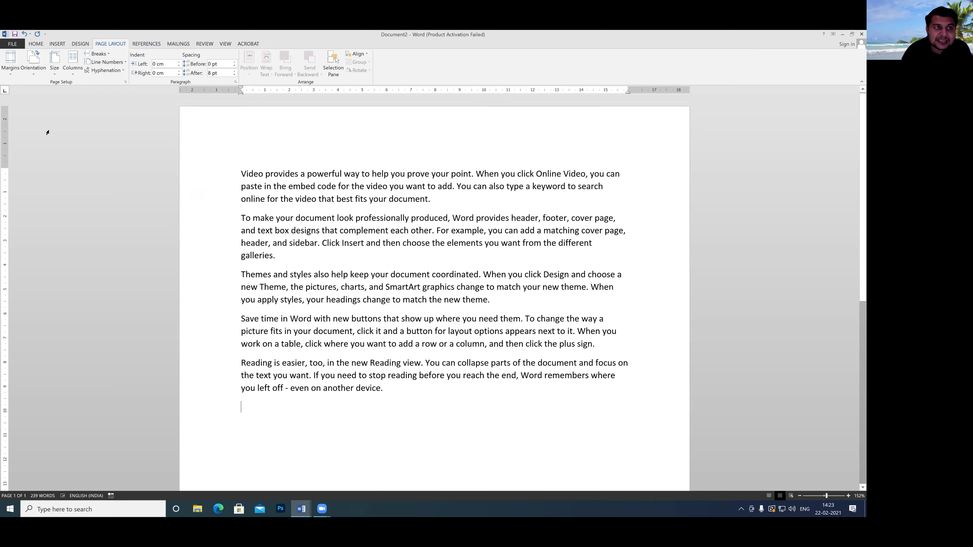
pyautogui.click(123, 71)
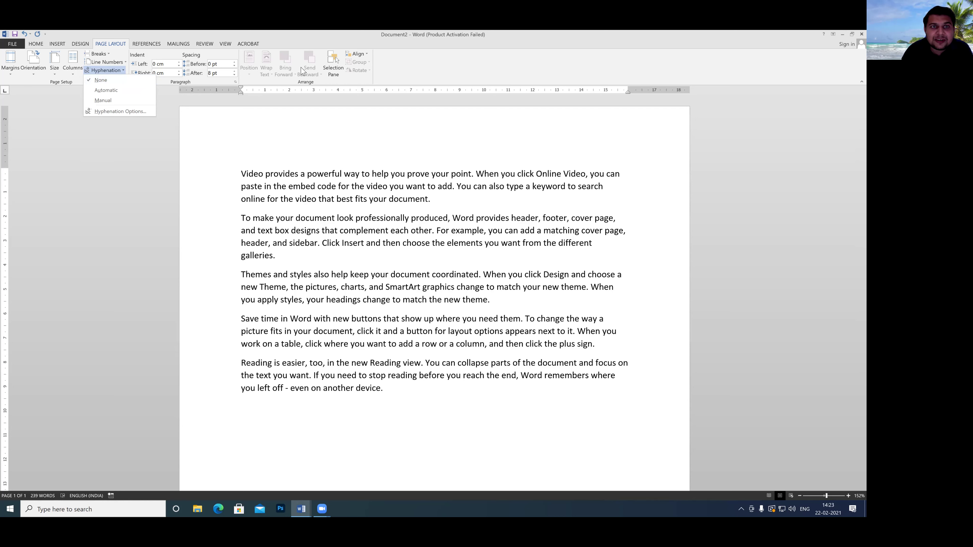
pyautogui.moveTo(303, 128); pyautogui.dragTo(344, 128)
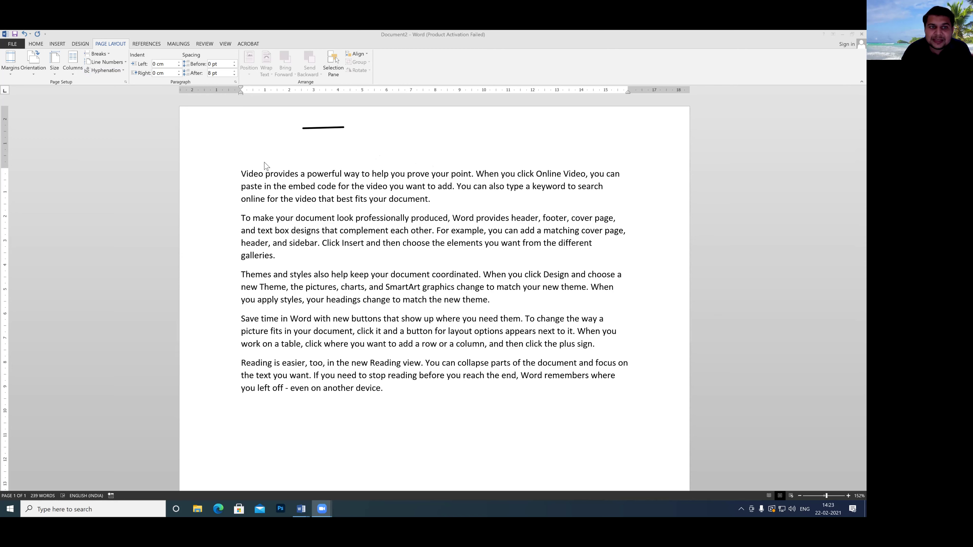
pyautogui.press('Escape')
pyautogui.moveTo(241, 174); pyautogui.dragTo(403, 389)
pyautogui.click(122, 71)
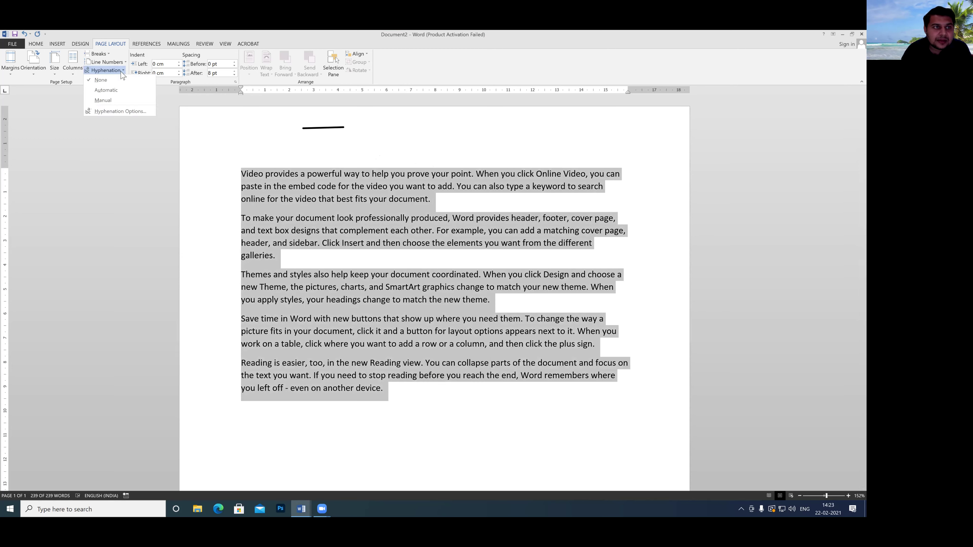
pyautogui.click(110, 92)
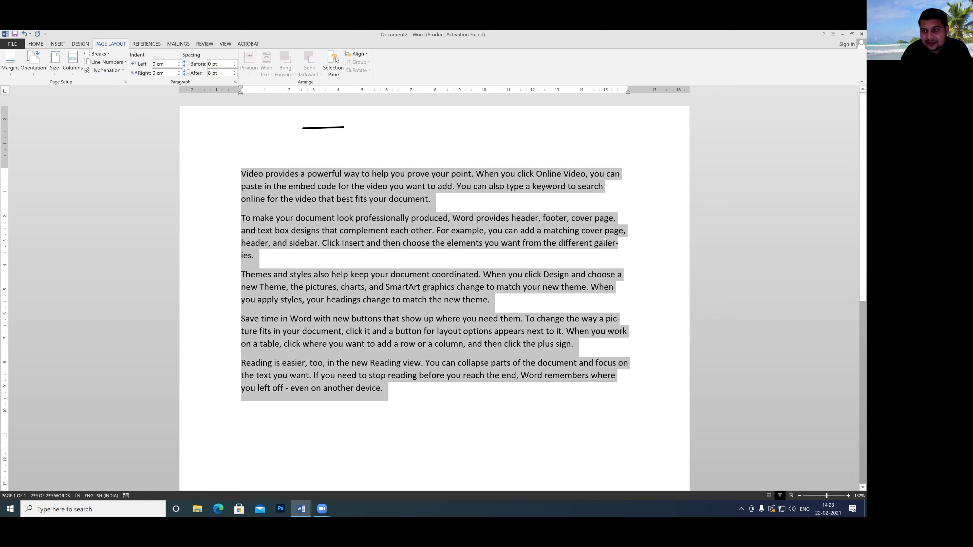
# Step: Mark the hyphenated words "galler-" and "pic-" with boxes, and set hyphenation to None for the whole text
pyautogui.moveTo(595, 239); pyautogui.dragTo(637, 257)
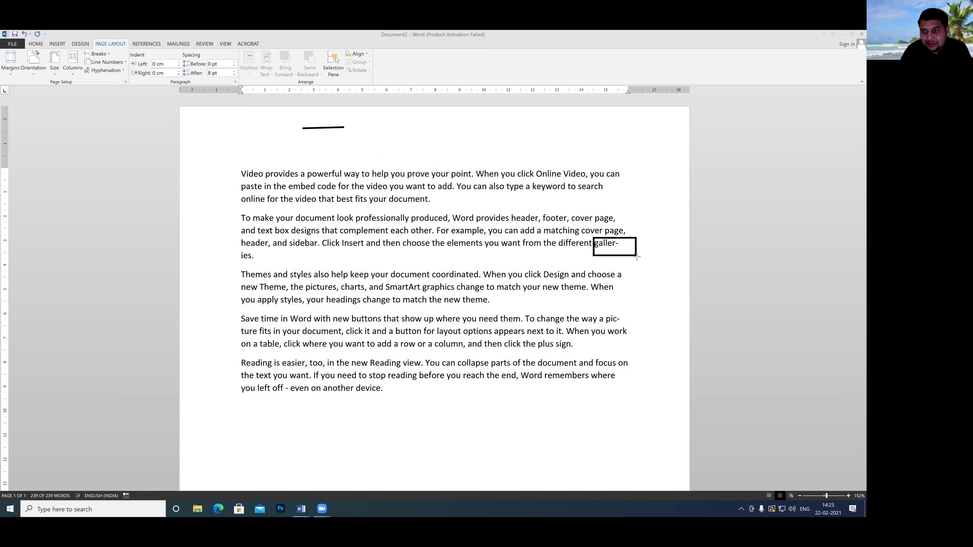
pyautogui.moveTo(603, 309); pyautogui.dragTo(634, 328)
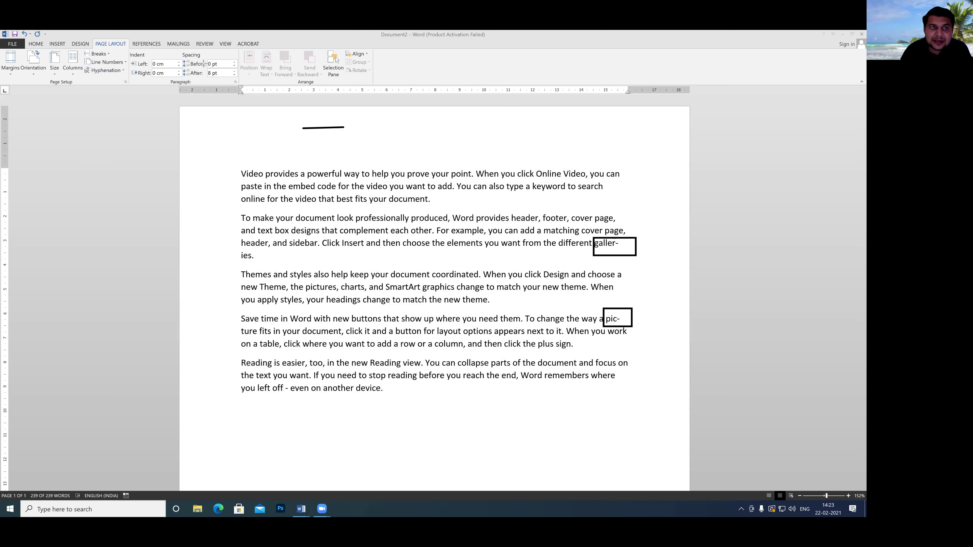
pyautogui.hotkey('ctrl', 'a')
pyautogui.click(122, 73)
pyautogui.click(111, 81)
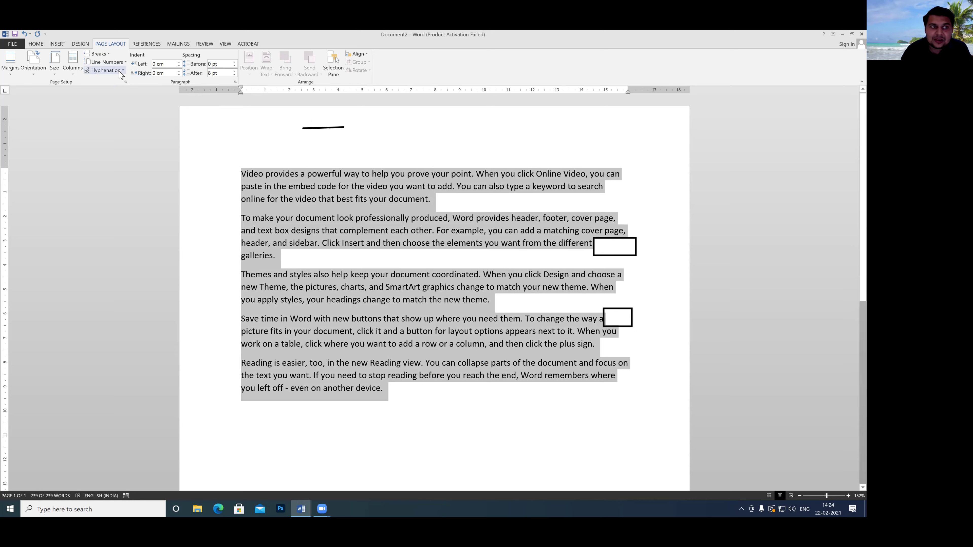
# Step: Switch hyphenation of the selected text to Automatic once more and set it back to None
pyautogui.click(121, 71)
pyautogui.click(108, 92)
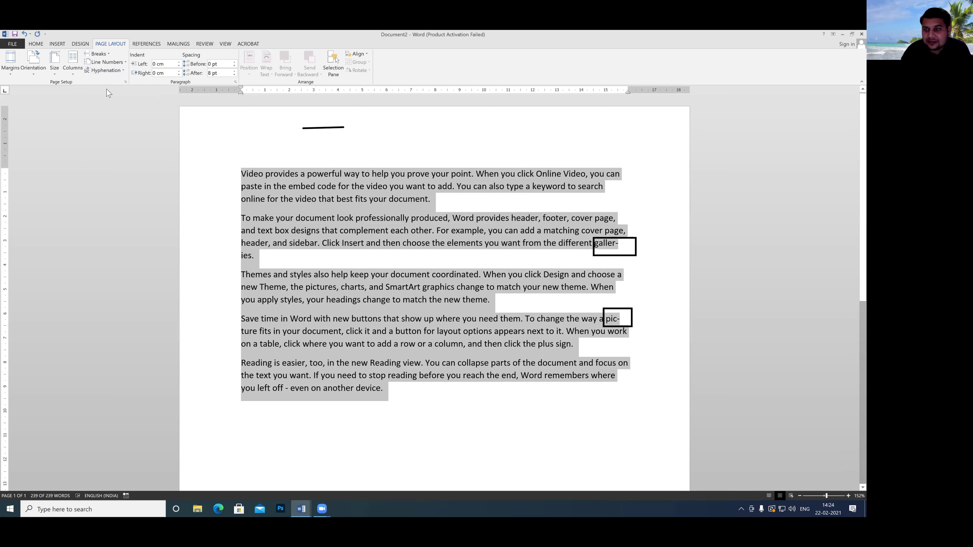
pyautogui.click(120, 73)
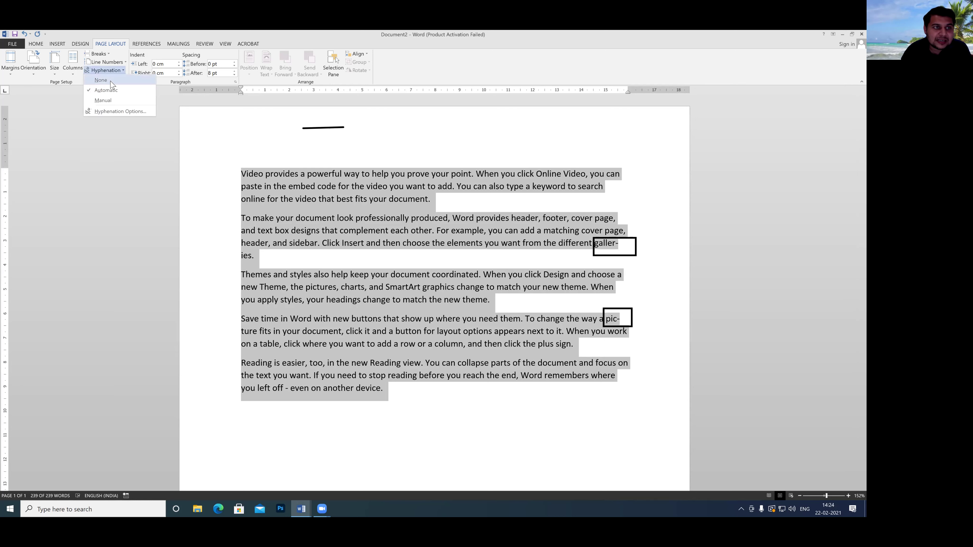
pyautogui.click(111, 82)
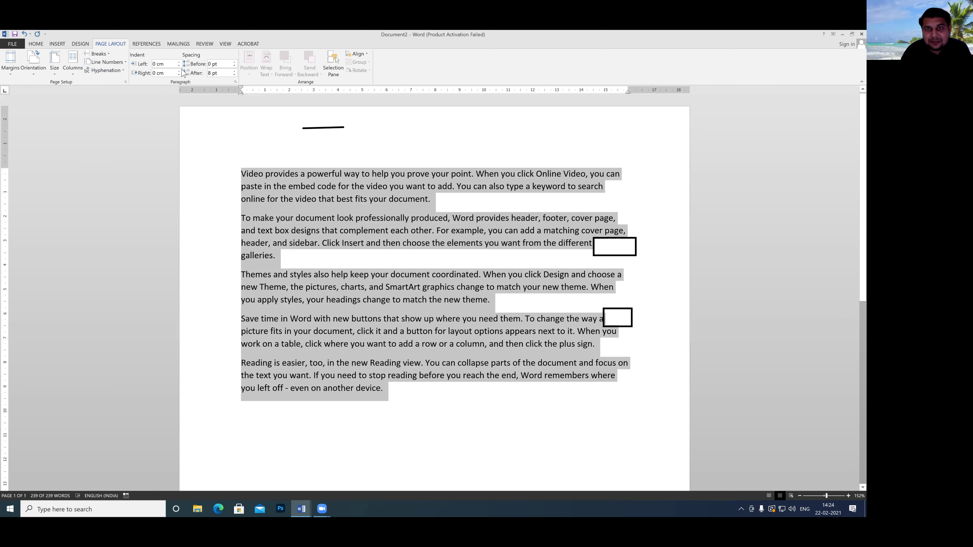
pyautogui.click(444, 75)
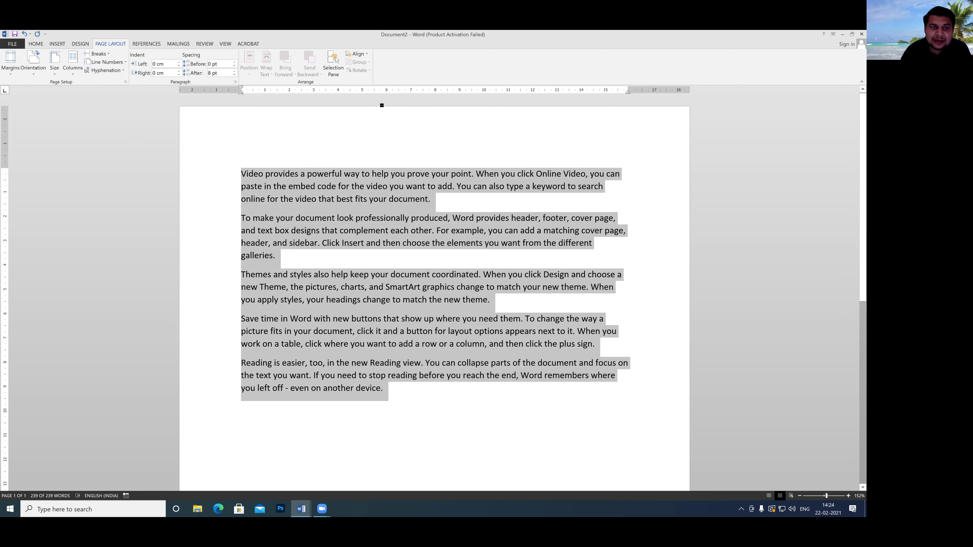
# Step: Run manual hyphenation on the text, accepting the break "galler-ies" and declining the one in "picture"
pyautogui.click(122, 71)
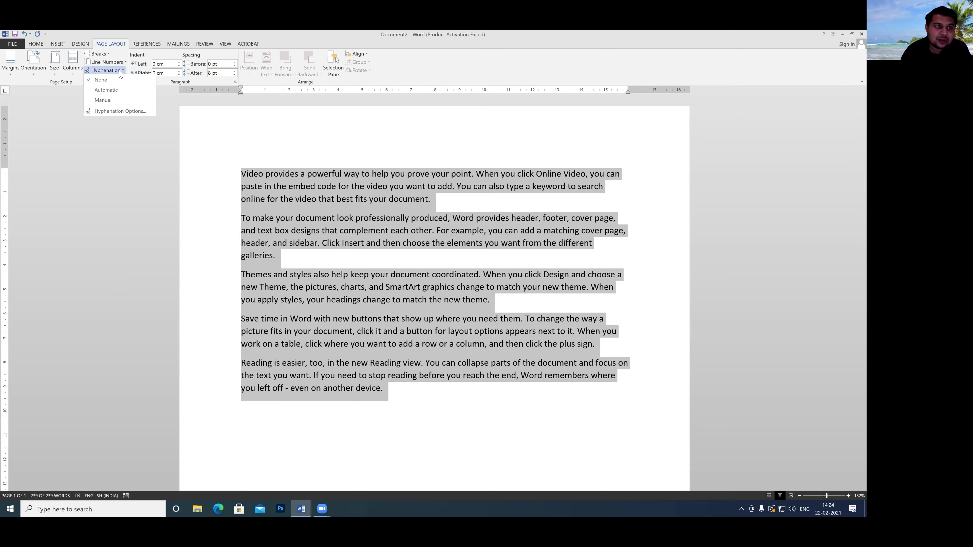
pyautogui.click(103, 101)
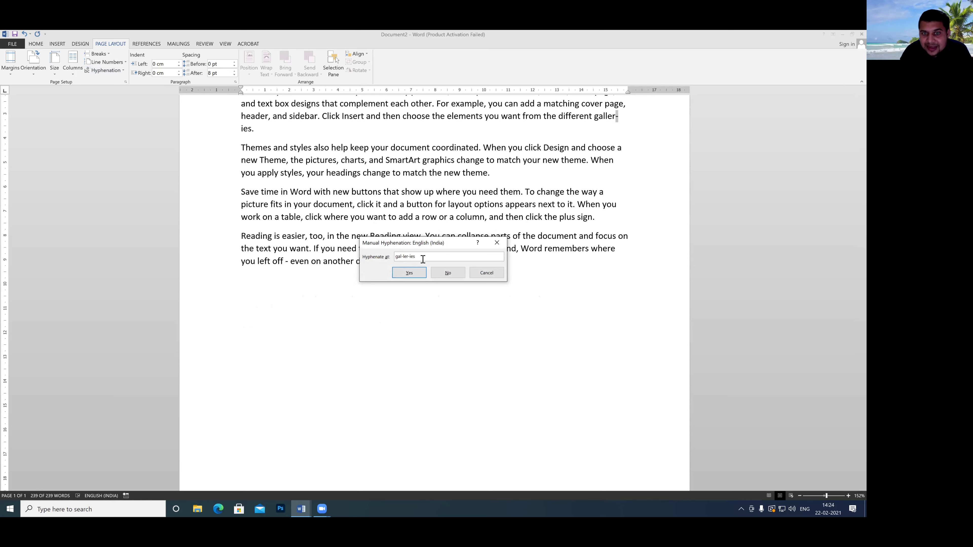
pyautogui.click(403, 256)
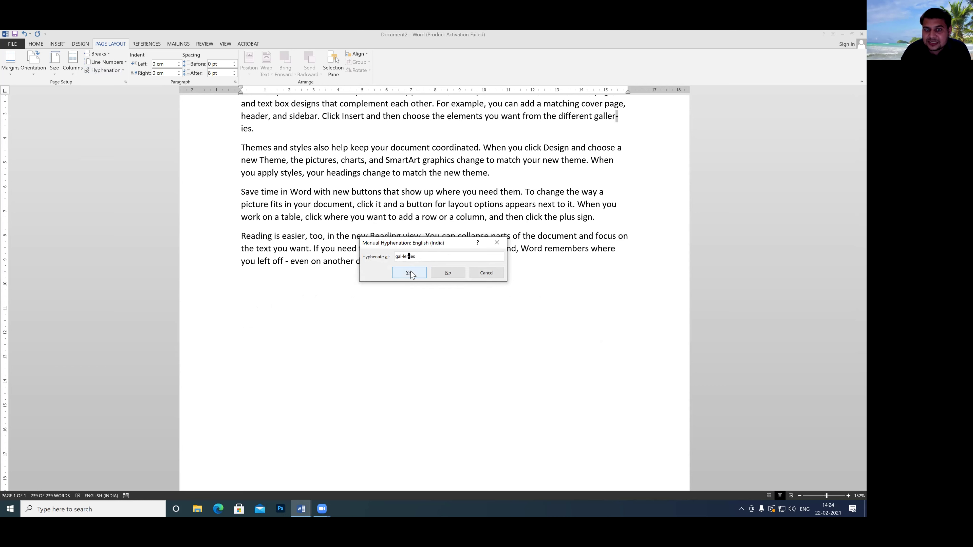
pyautogui.click(410, 273)
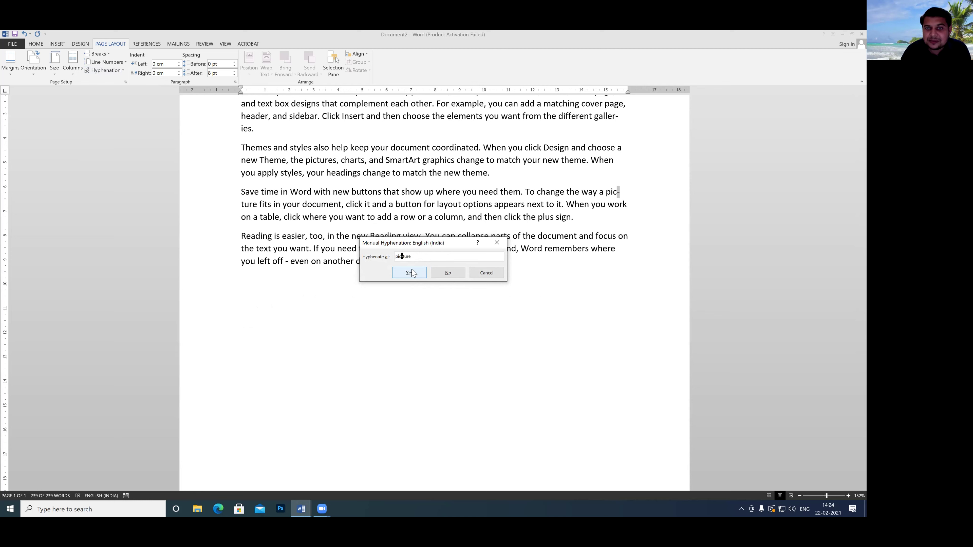
pyautogui.click(448, 273)
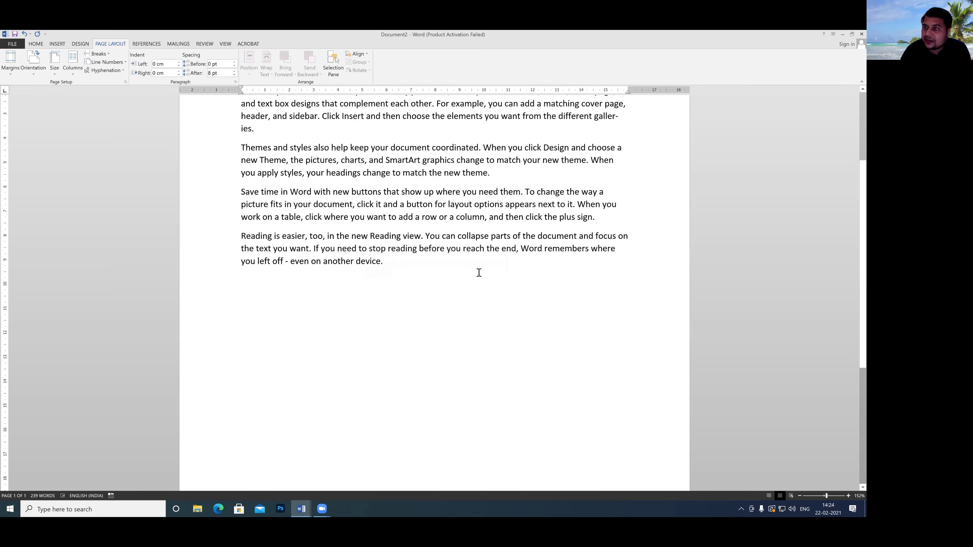
pyautogui.scroll(3, 478, 272)
pyautogui.scroll(1, 478, 273)
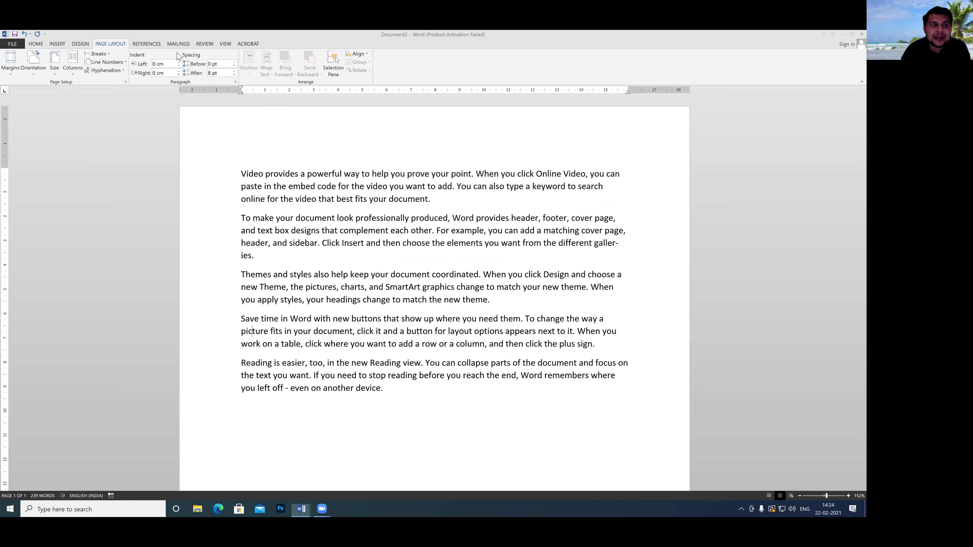
# Step: Set the left indent of the "To make your document" paragraph to 0.6 cm
pyautogui.click(245, 219)
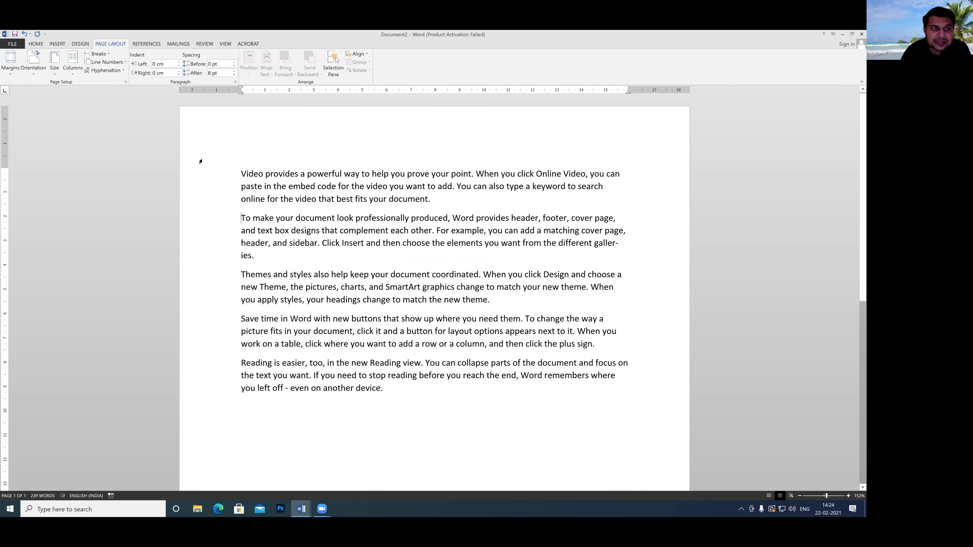
pyautogui.click(179, 62)
pyautogui.click(179, 63)
pyautogui.click(180, 62)
pyautogui.click(179, 62)
pyautogui.click(179, 62)
pyautogui.click(180, 62)
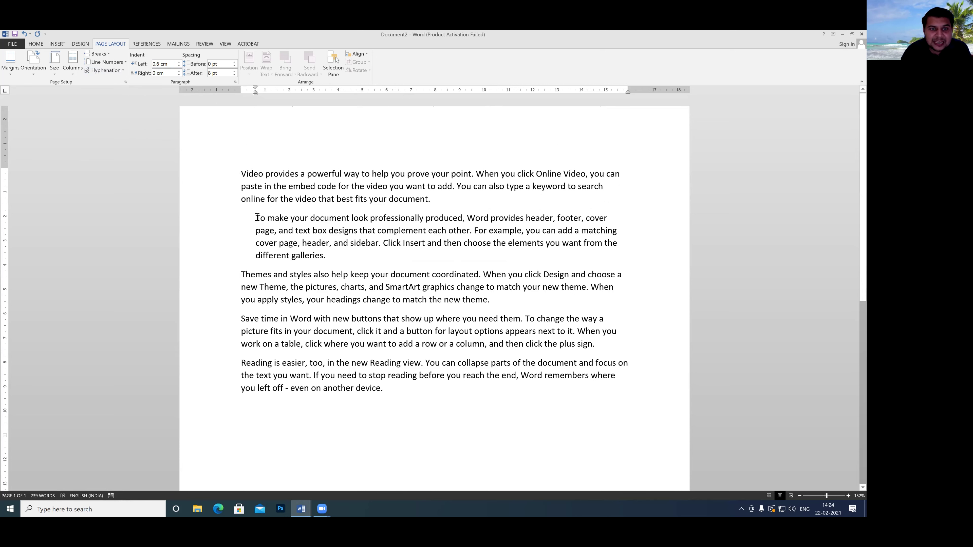
# Step: Select the whole "To make your document" paragraph and set its spacing before to 24 pt
pyautogui.tripleClick(337, 261)
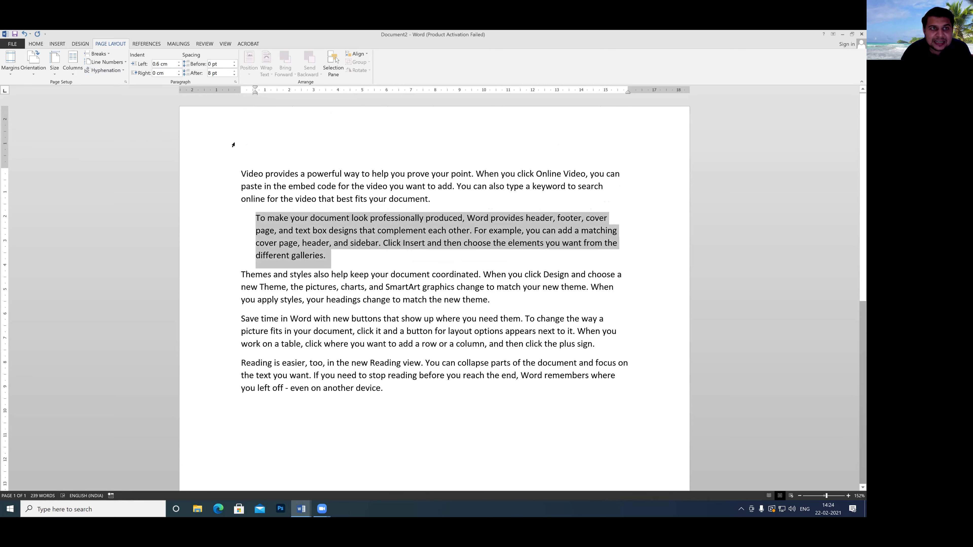
pyautogui.click(234, 62)
pyautogui.click(234, 62)
pyautogui.click(234, 62)
pyautogui.click(235, 62)
pyautogui.click(234, 62)
pyautogui.click(234, 62)
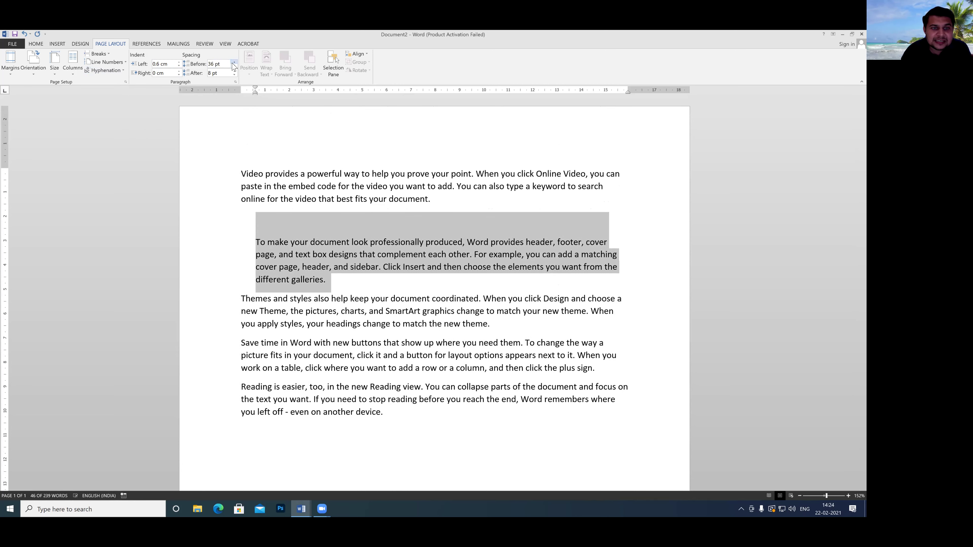
pyautogui.click(235, 62)
pyautogui.click(234, 63)
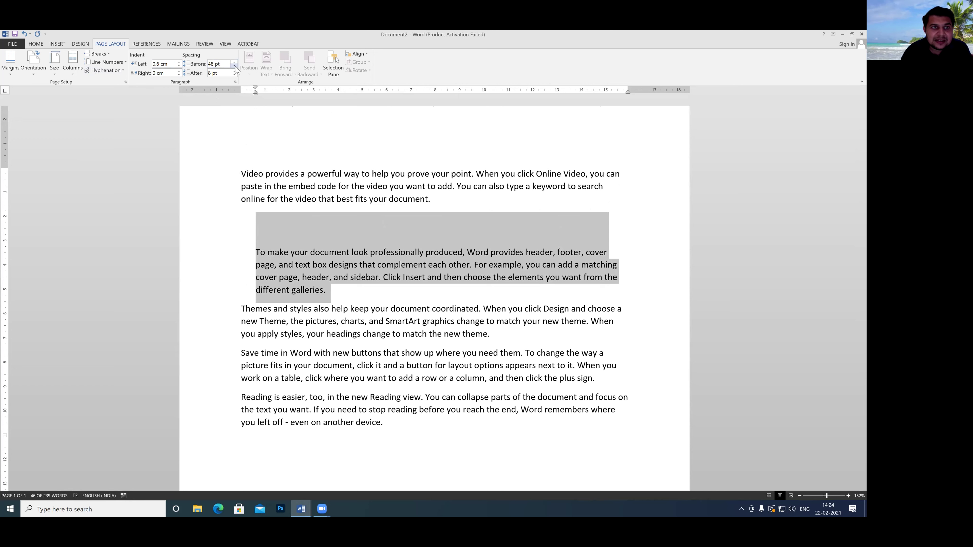
pyautogui.click(234, 66)
pyautogui.click(234, 66)
pyautogui.click(234, 66)
pyautogui.click(234, 66)
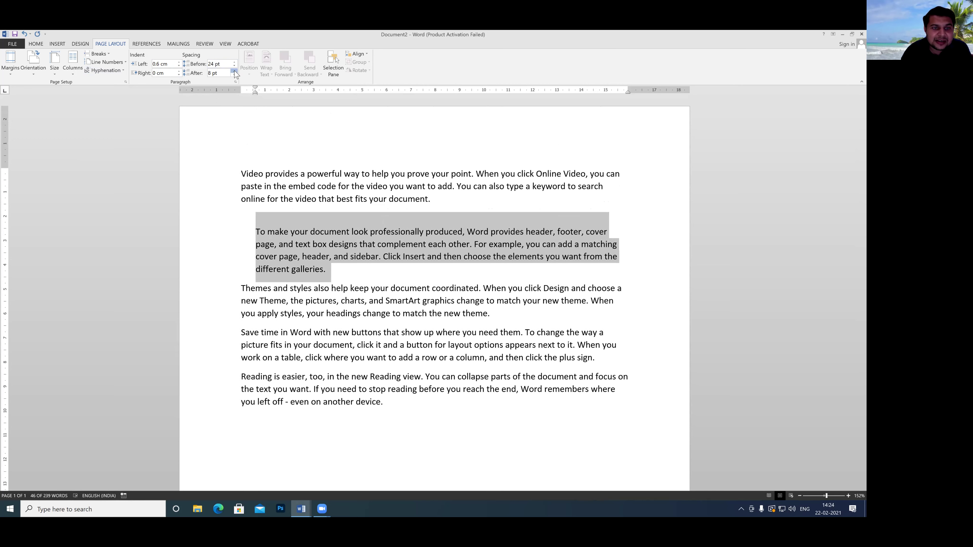
# Step: Set the spacing after the "To make your document" paragraph to 12 pt and deselect the text
pyautogui.click(234, 71)
pyautogui.click(234, 71)
pyautogui.click(234, 71)
pyautogui.click(235, 70)
pyautogui.click(234, 75)
pyautogui.click(234, 75)
pyautogui.click(234, 75)
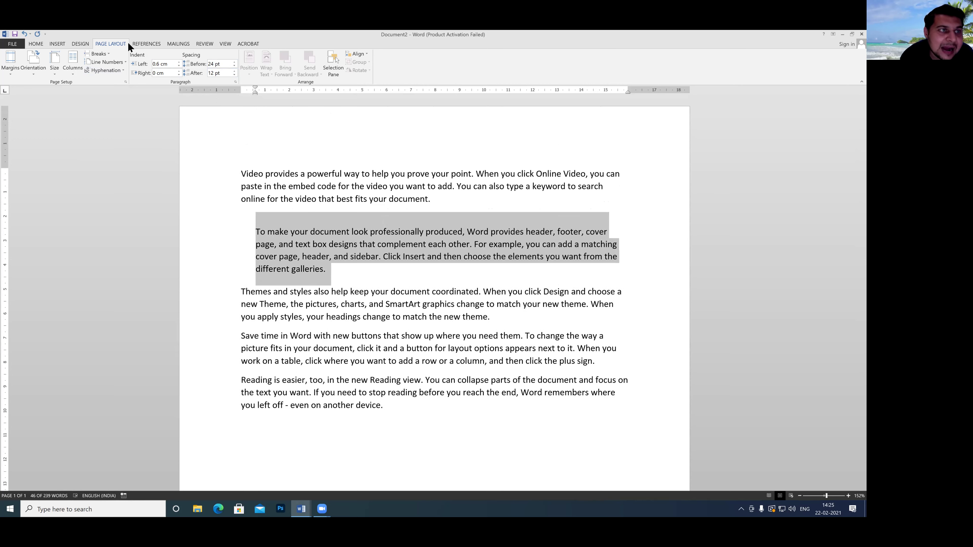
pyautogui.click(213, 140)
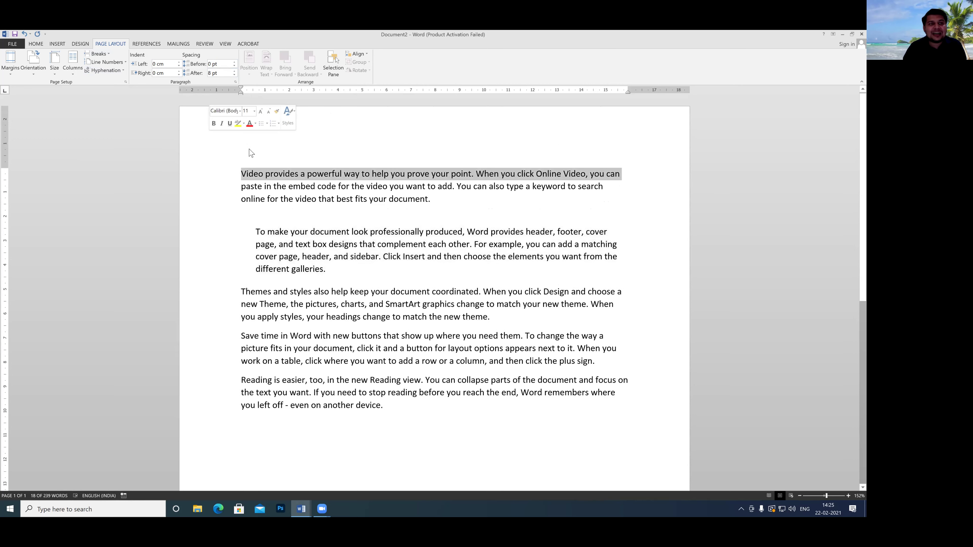
pyautogui.click(251, 151)
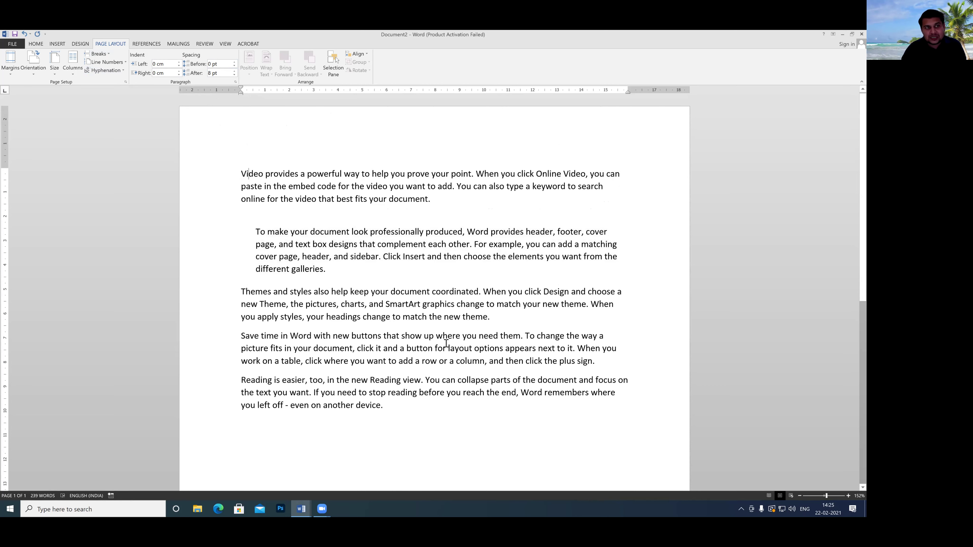